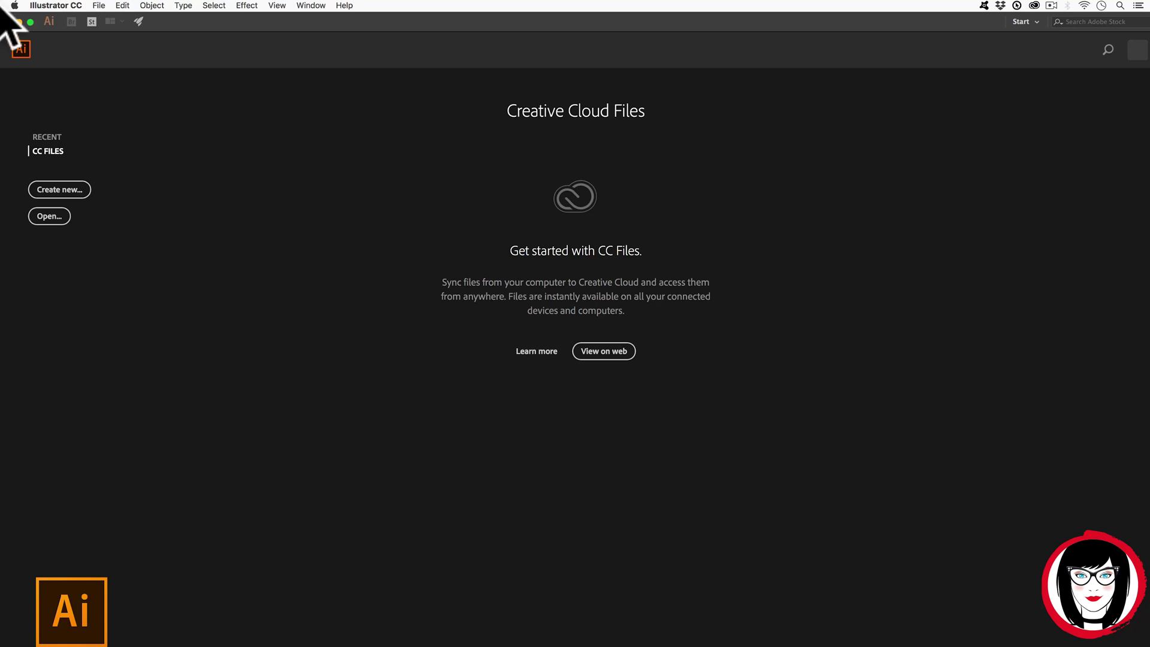
Create a new untitled document from the Business Cards.ait blank template
{"action": "left_click", "coordinate": [100, 6]}
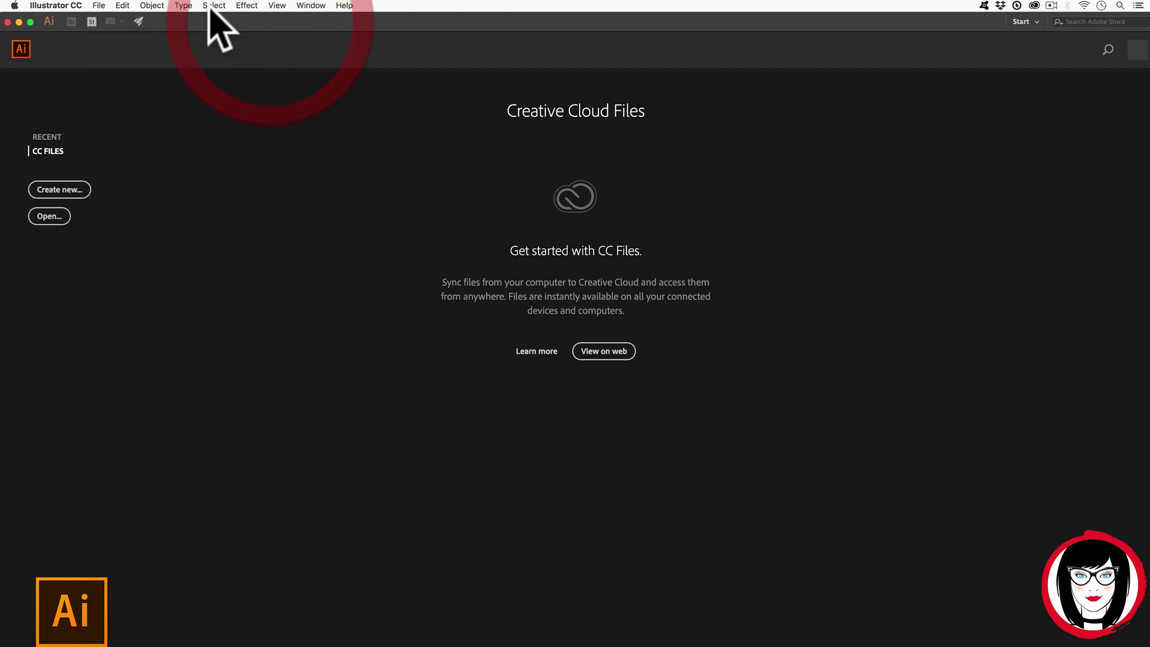
{"action": "left_click", "coordinate": [100, 7]}
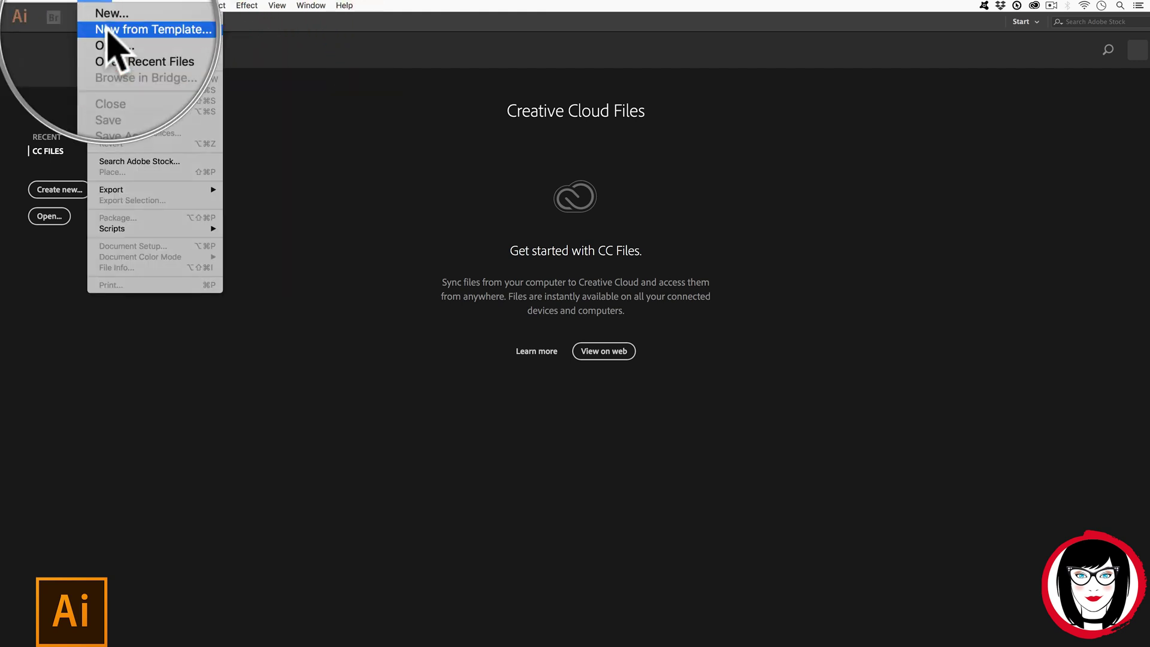
{"action": "left_click", "coordinate": [113, 30]}
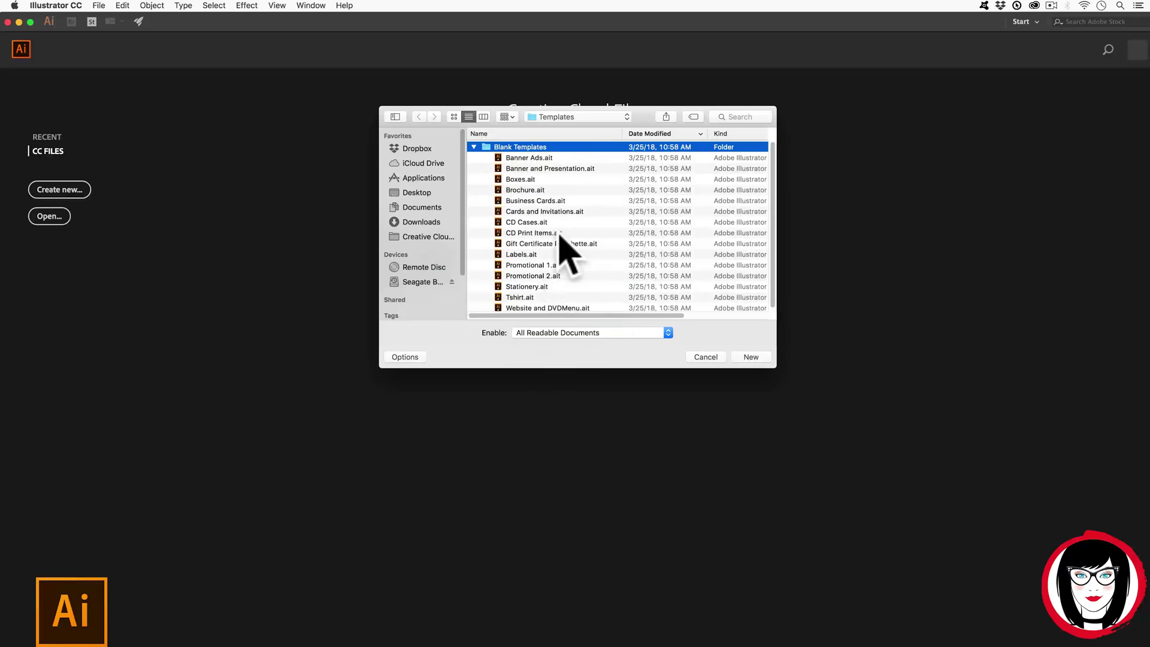
{"action": "left_click", "coordinate": [538, 191]}
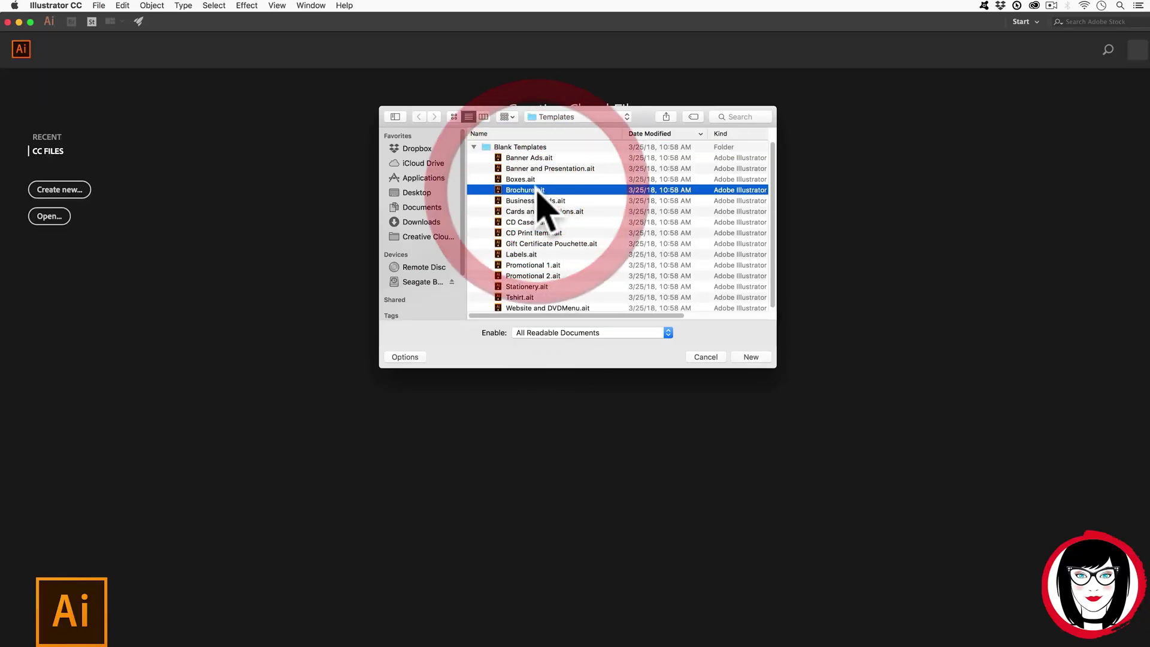
{"action": "left_click", "coordinate": [545, 203]}
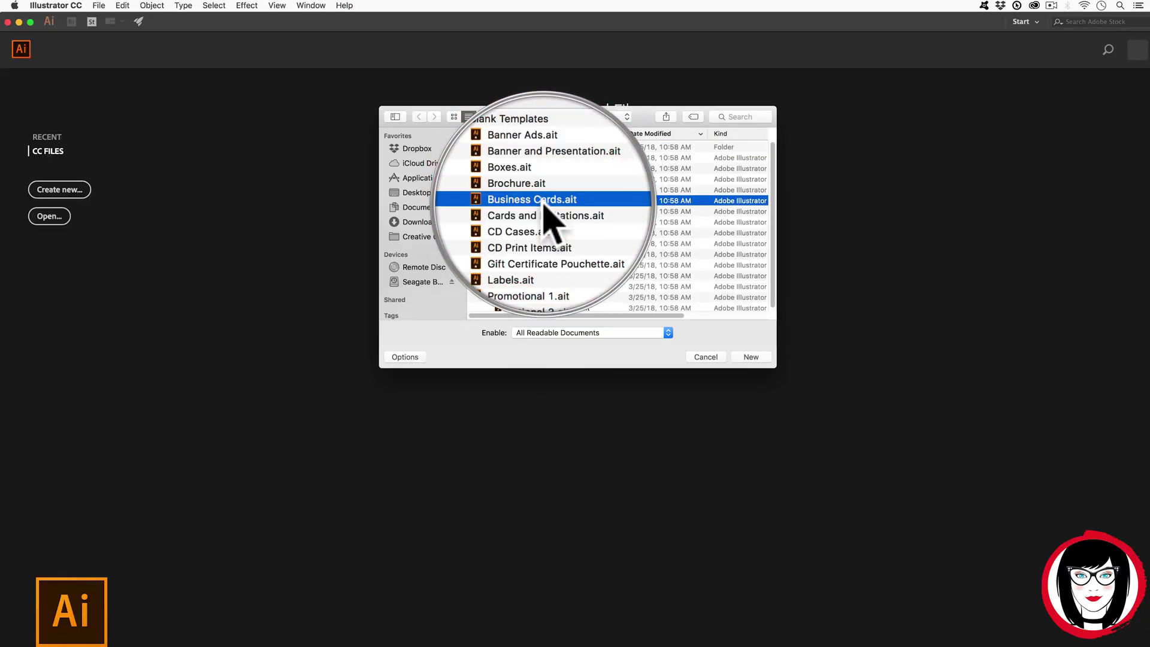
{"action": "left_click", "coordinate": [750, 358]}
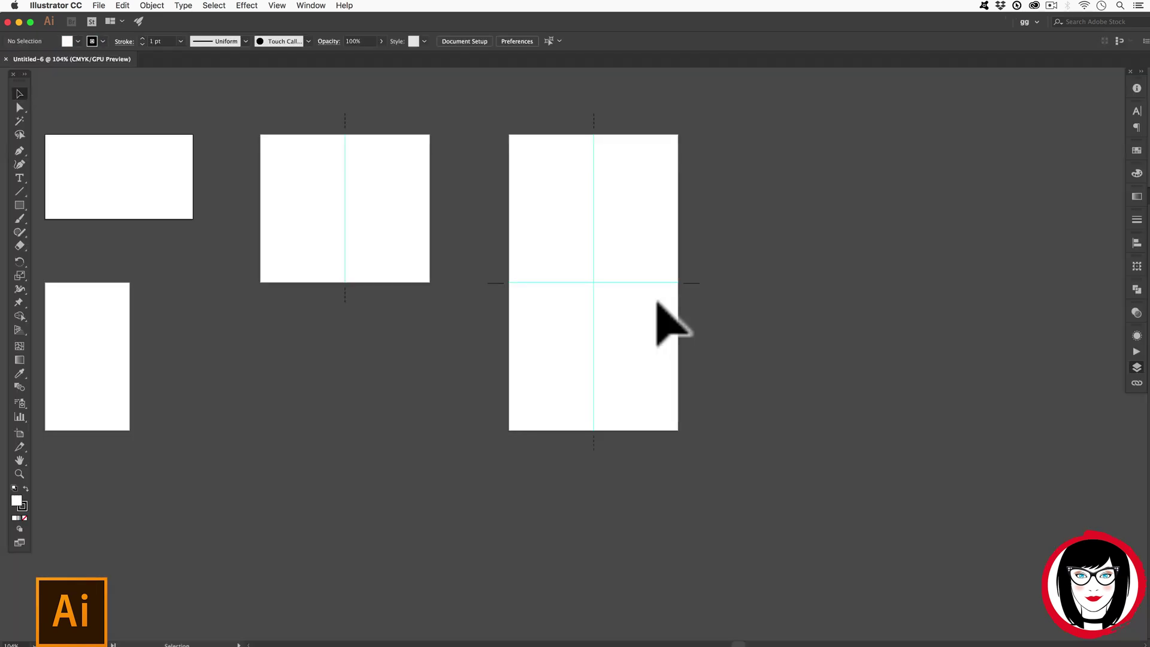
Point out the blank card artboards, then zoom in and pan across them
{"action": "left_click", "coordinate": [598, 206]}
{"action": "left_click", "coordinate": [419, 178]}
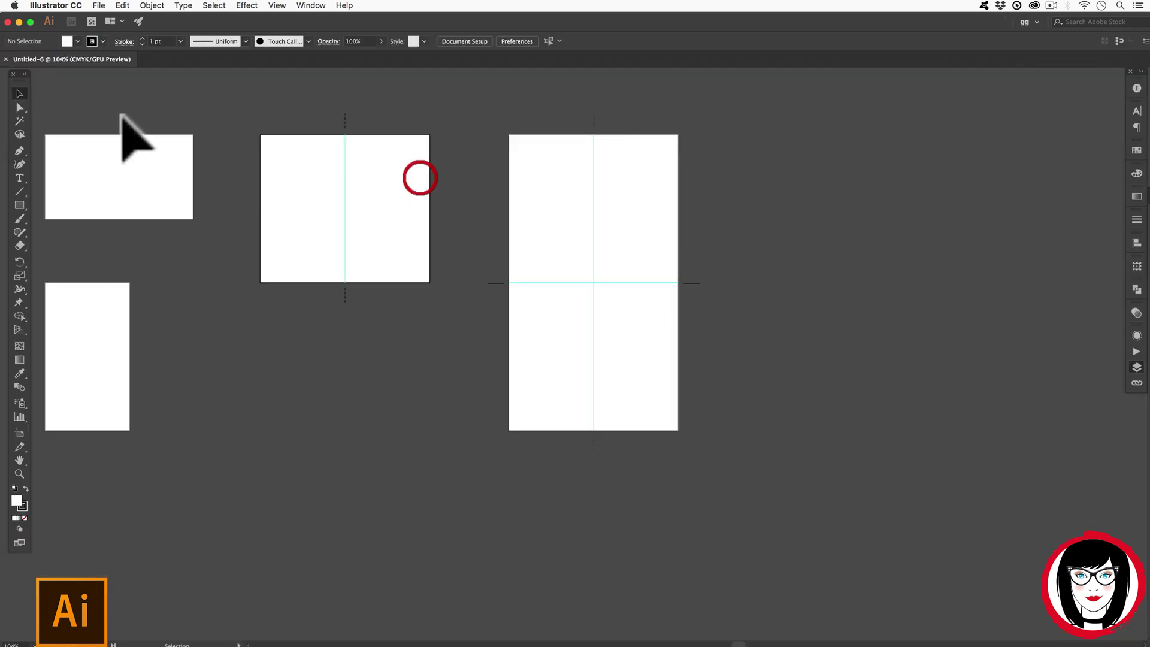
{"action": "left_click", "coordinate": [104, 129]}
{"action": "left_click", "coordinate": [210, 368]}
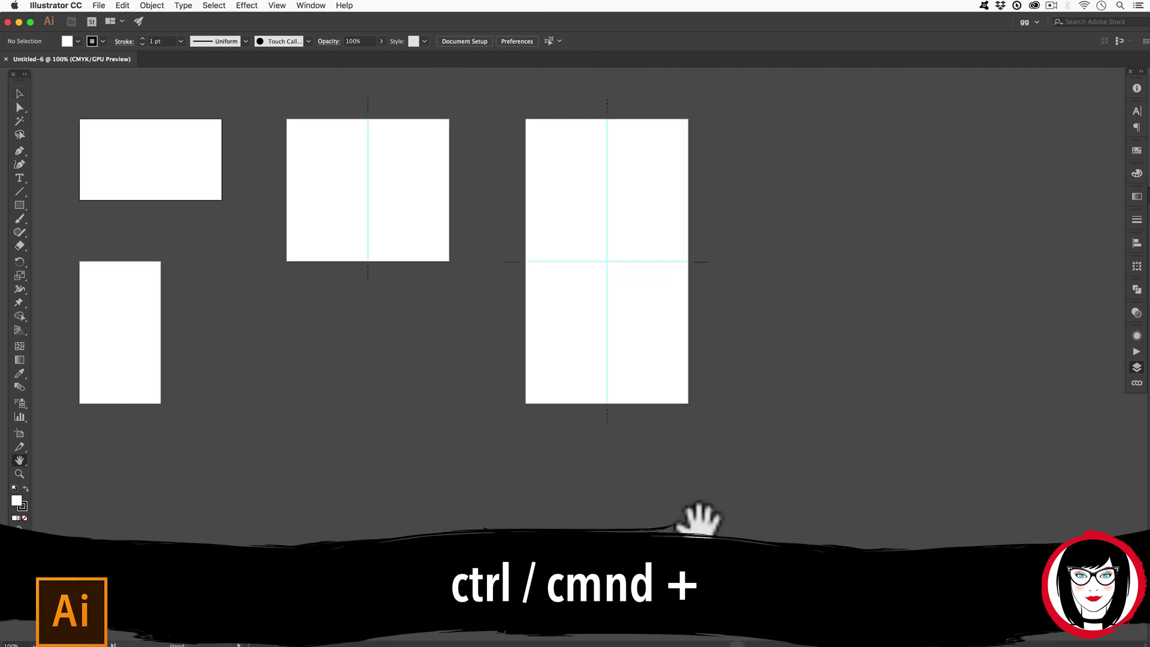
{"action": "key", "text": "super+equal"}
{"action": "key", "text": "super+equal"}
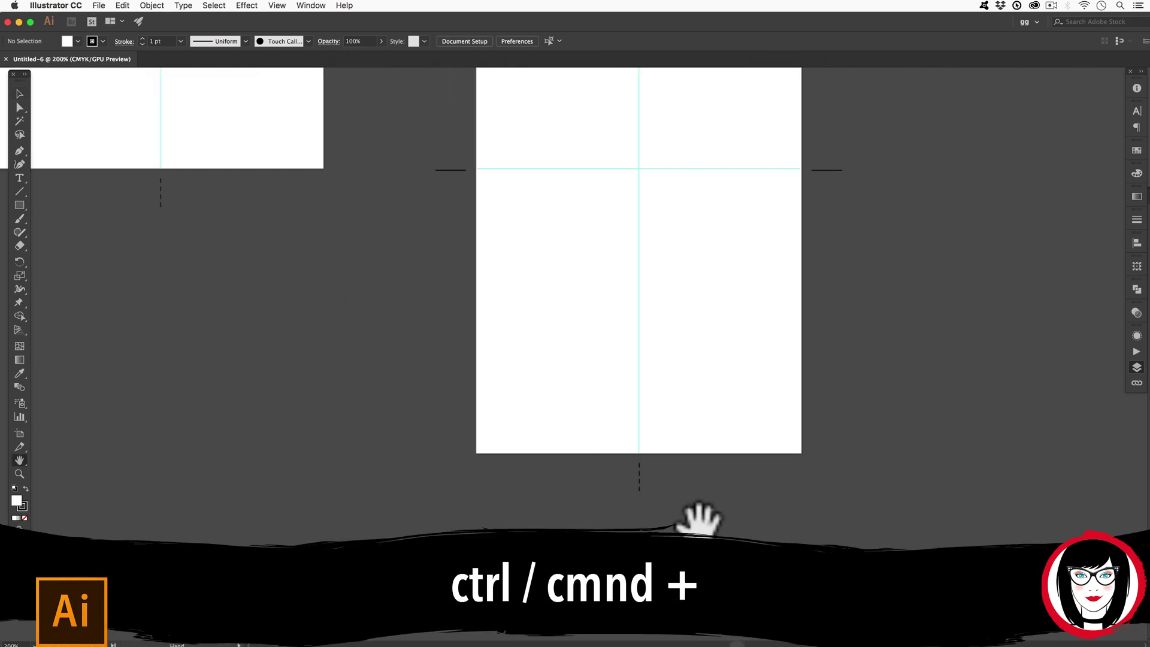
{"action": "left_click_drag", "start_coordinate": [733, 249], "coordinate": [758, 433]}
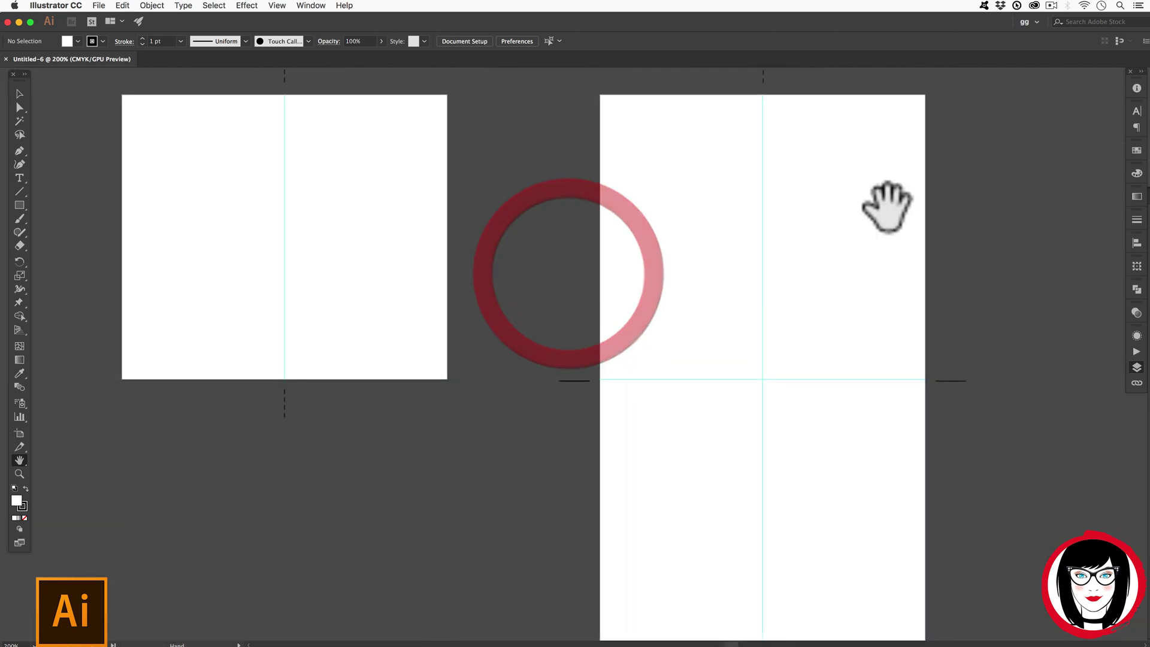
{"action": "left_click_drag", "start_coordinate": [886, 205], "coordinate": [809, 326]}
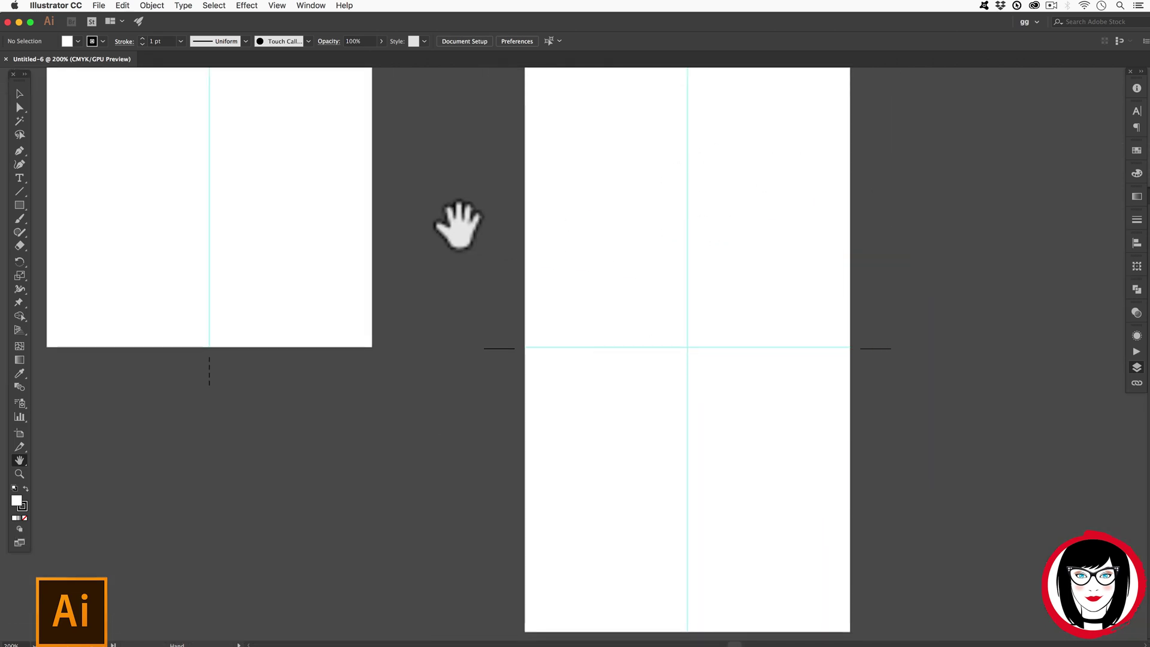
{"action": "left_click_drag", "start_coordinate": [457, 224], "coordinate": [801, 293]}
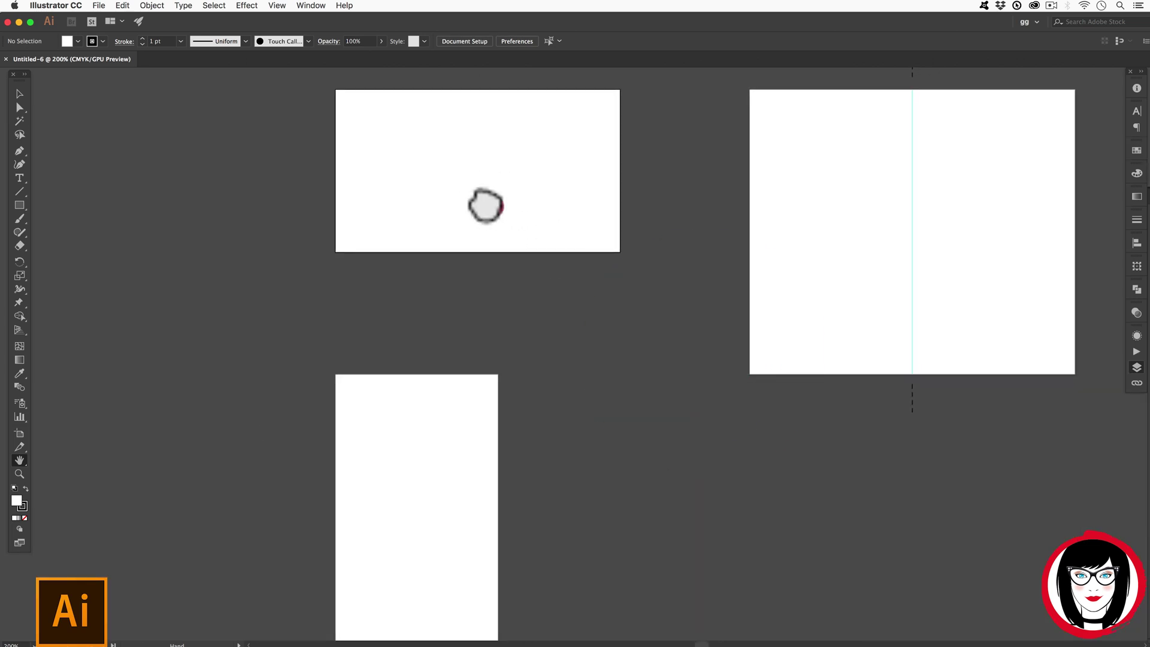
Zoom closer on one card artboard, then zoom out to see all four artboards
{"action": "left_click_drag", "start_coordinate": [477, 424], "coordinate": [478, 347]}
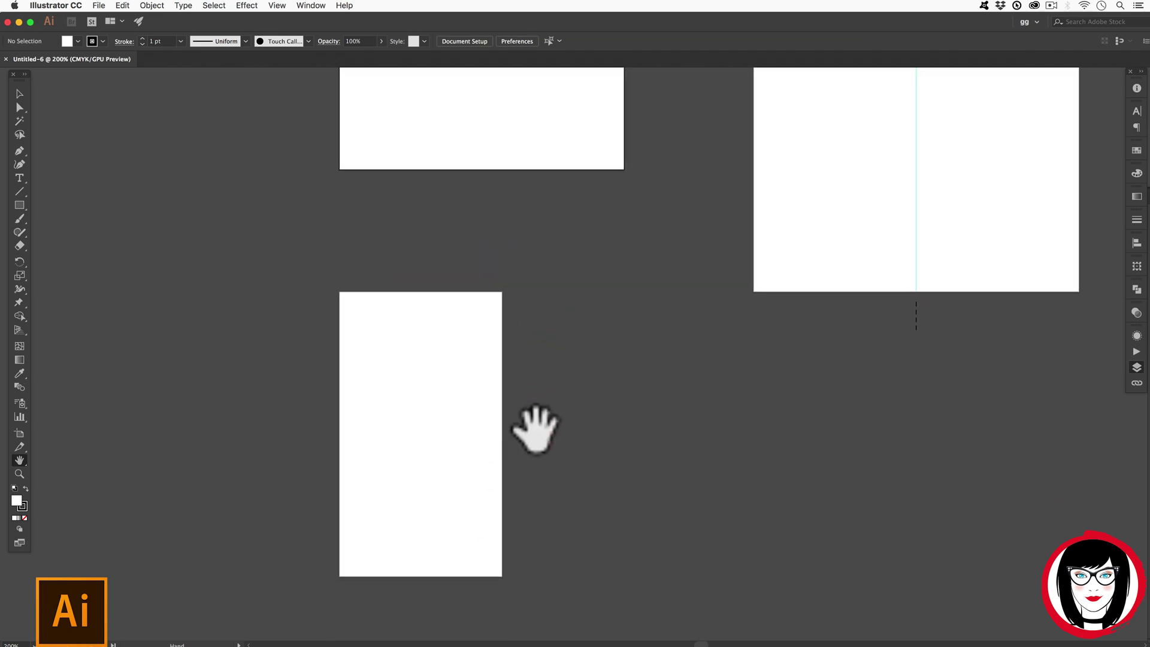
{"action": "left_click_drag", "start_coordinate": [784, 216], "coordinate": [789, 487]}
{"action": "key", "text": "super+equal"}
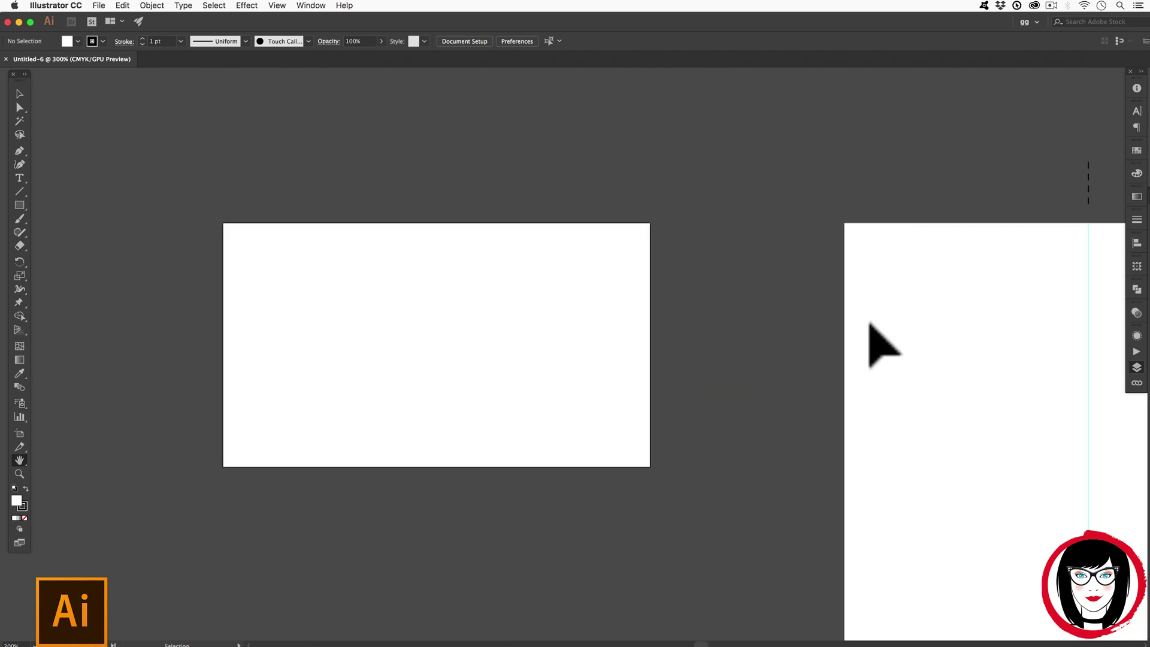
{"action": "left_click_drag", "start_coordinate": [545, 236], "coordinate": [796, 437]}
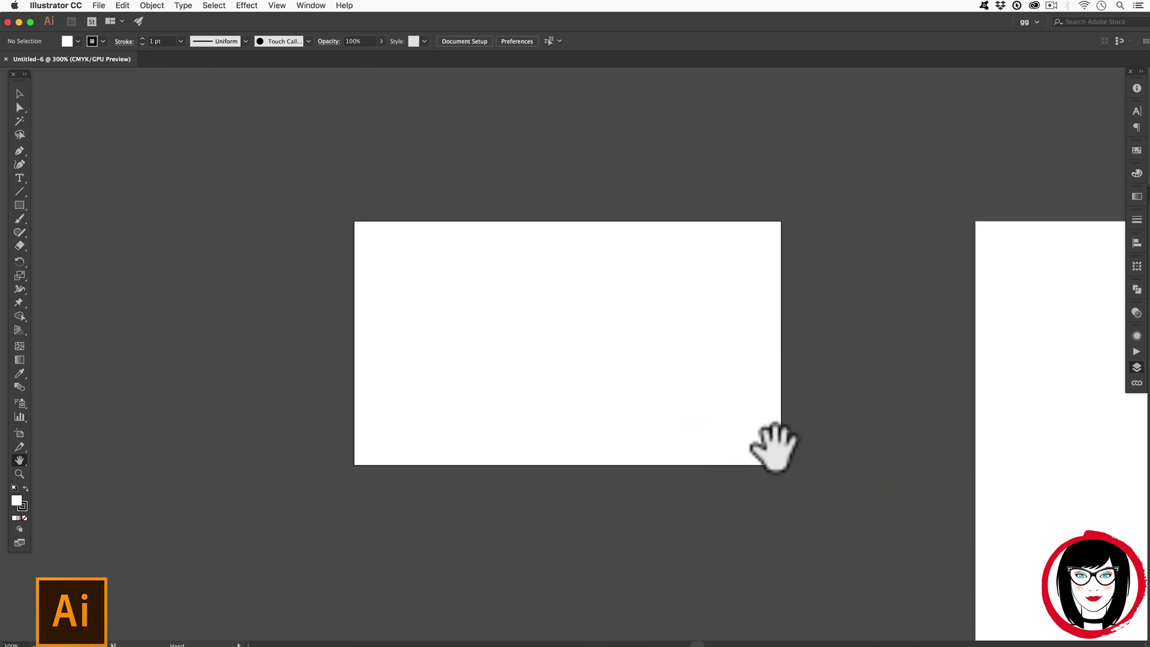
{"action": "key", "text": "super+minus"}
{"action": "key", "text": "super+minus"}
{"action": "left_click_drag", "start_coordinate": [776, 446], "coordinate": [495, 305]}
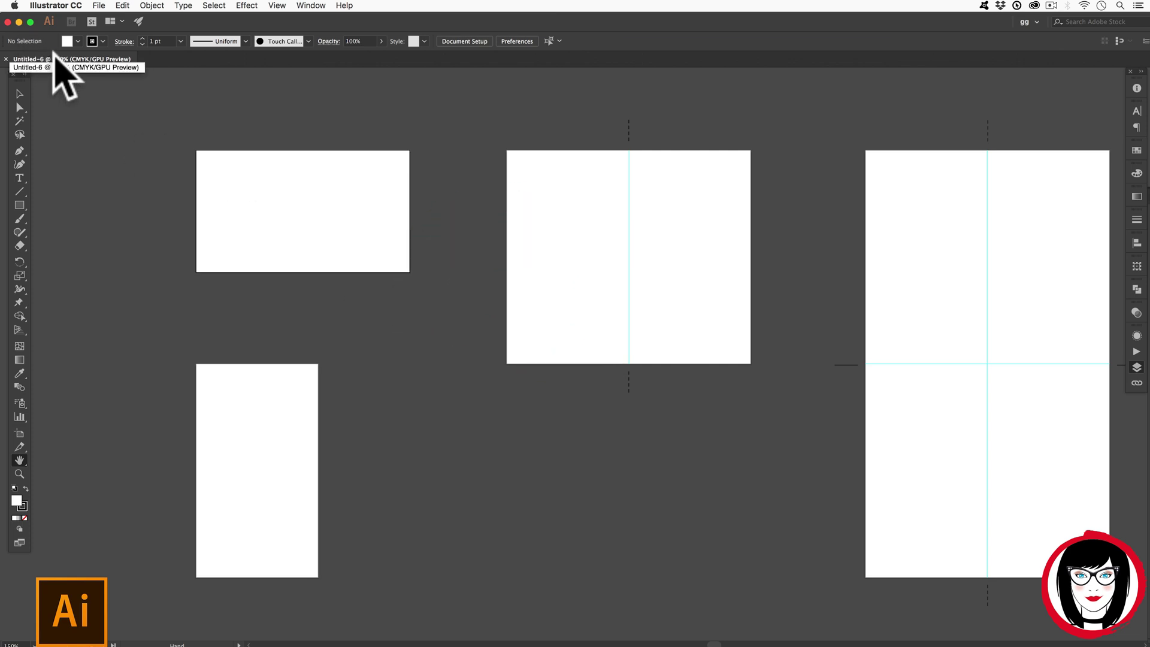
Create a second document from the Stationery.ait template
{"action": "left_click", "coordinate": [99, 6]}
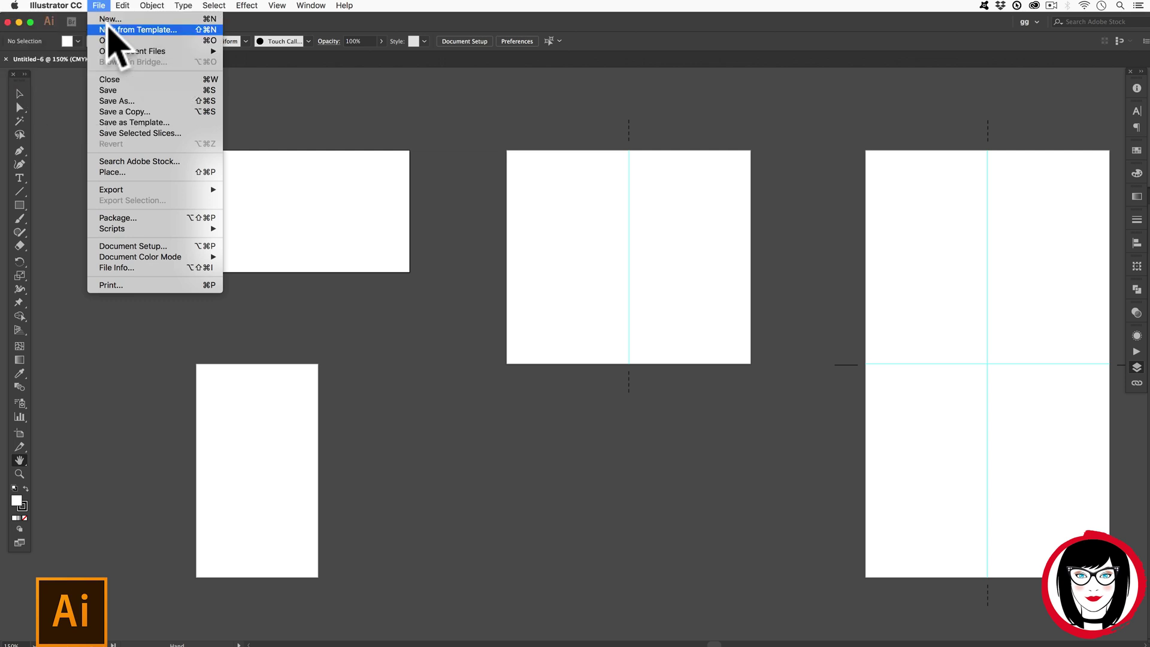
{"action": "left_click", "coordinate": [114, 30]}
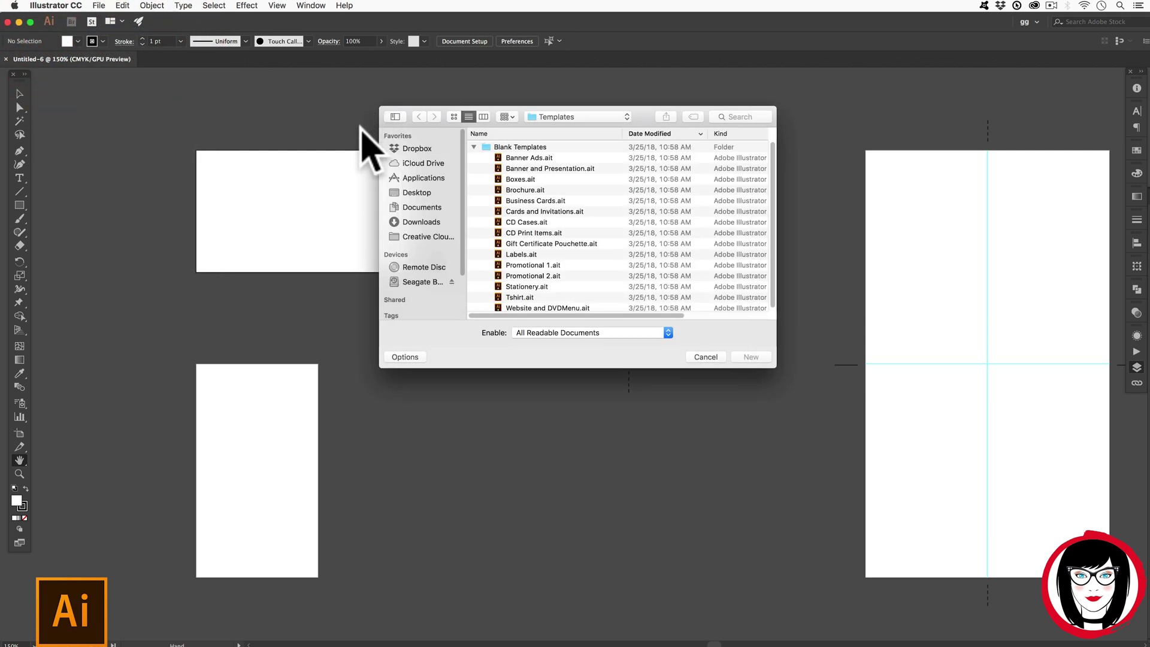
{"action": "left_click", "coordinate": [527, 286]}
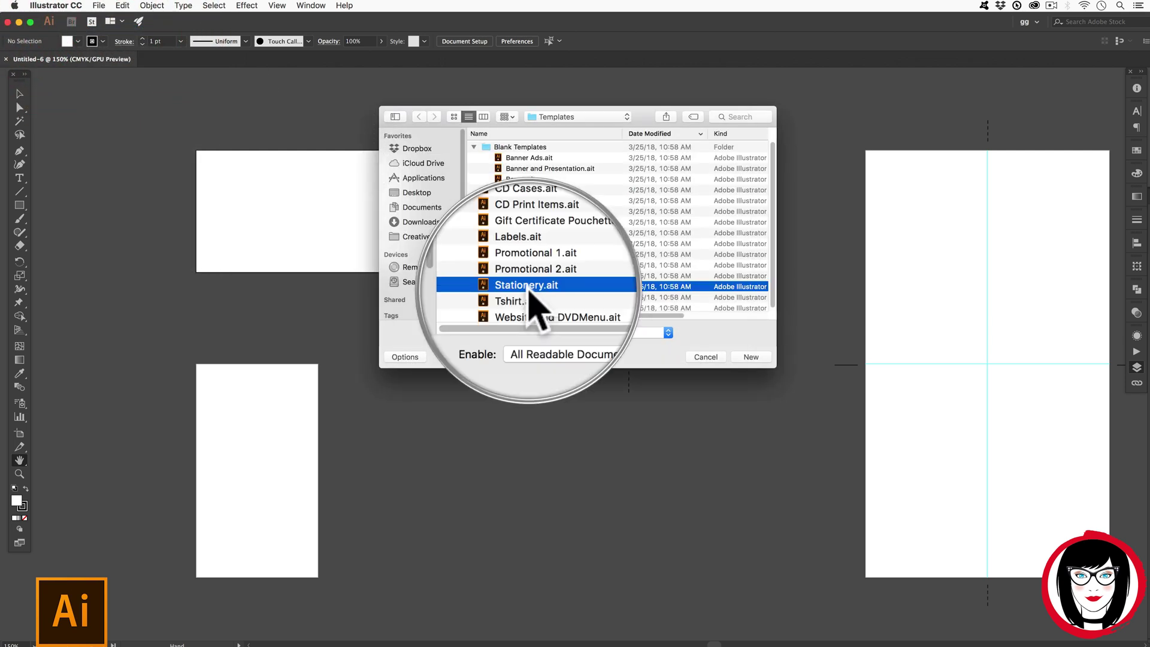
{"action": "left_click", "coordinate": [751, 357]}
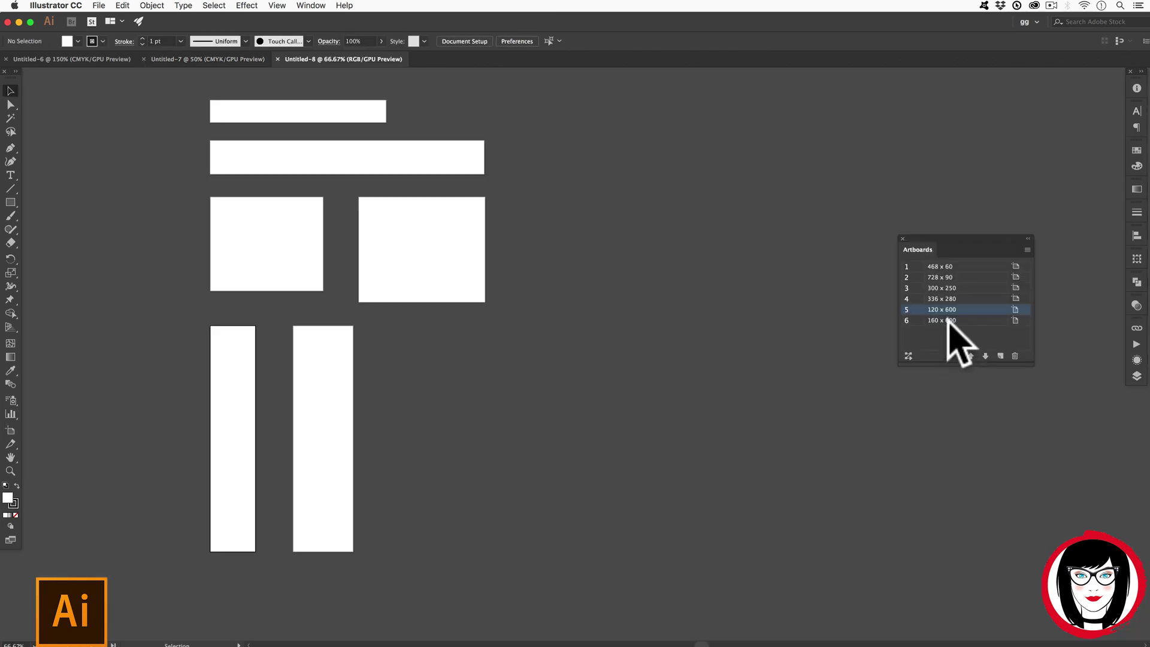
Delete the 160 x 600 artboard and add a 03 - Business Card artboard below the Envelope
{"action": "left_click", "coordinate": [935, 320]}
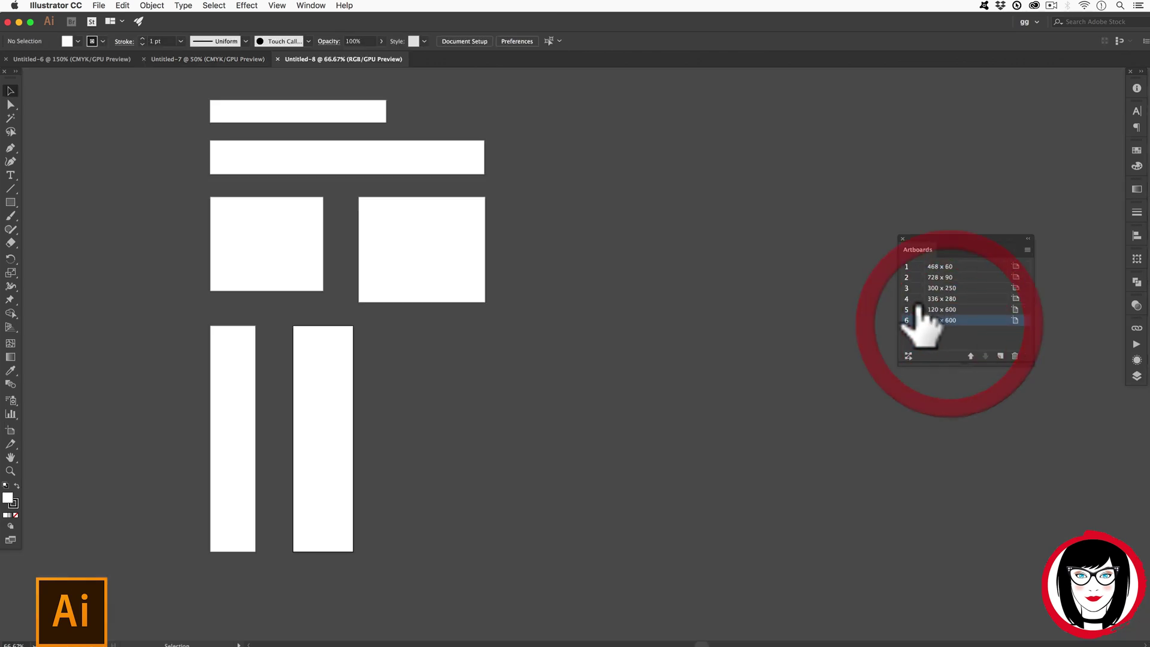
{"action": "left_click", "coordinate": [1015, 356]}
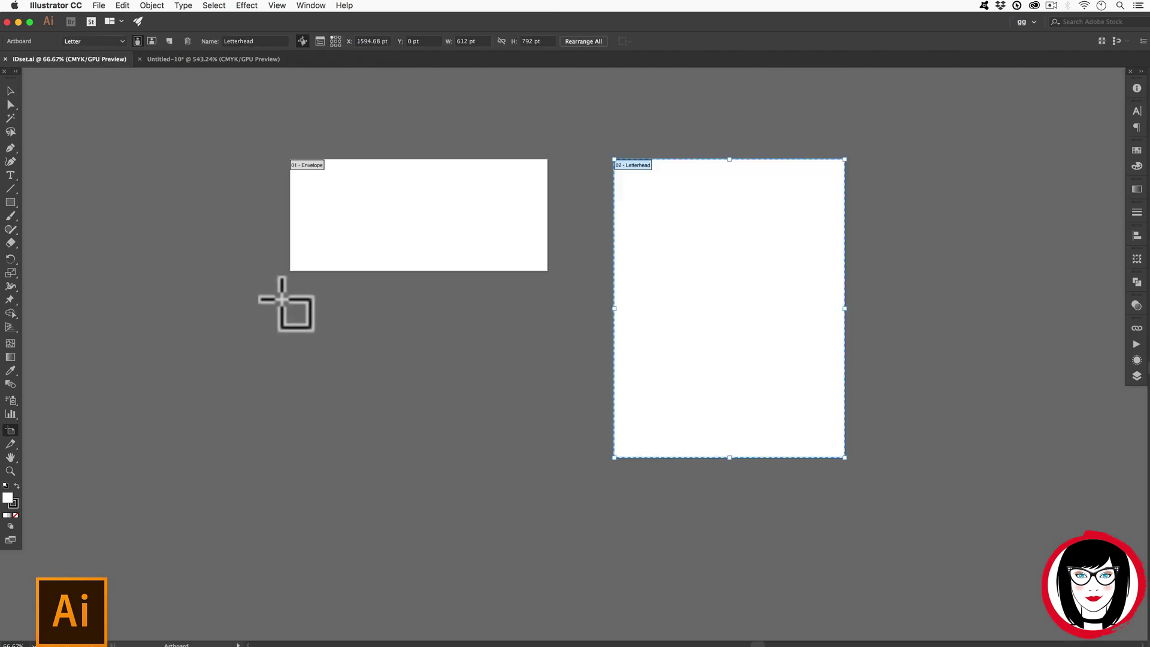
{"action": "left_click_drag", "start_coordinate": [291, 306], "coordinate": [469, 386]}
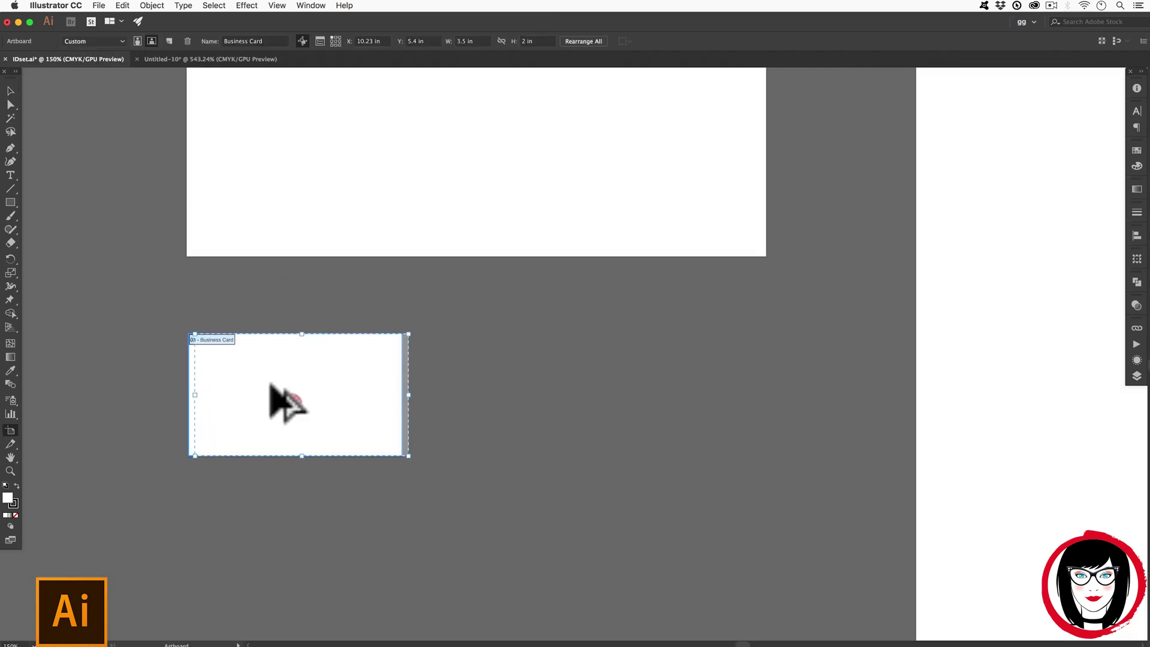
{"action": "left_click_drag", "start_coordinate": [283, 403], "coordinate": [505, 405]}
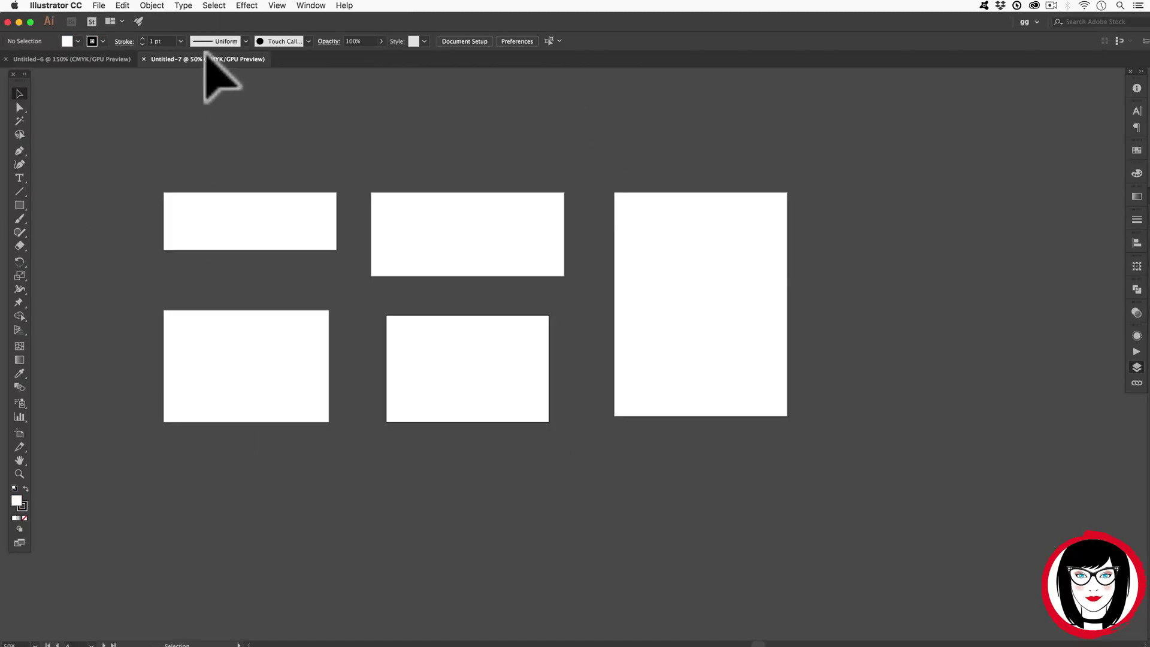
Create a third document from the Banner Ads.ait template
{"action": "left_click", "coordinate": [95, 6]}
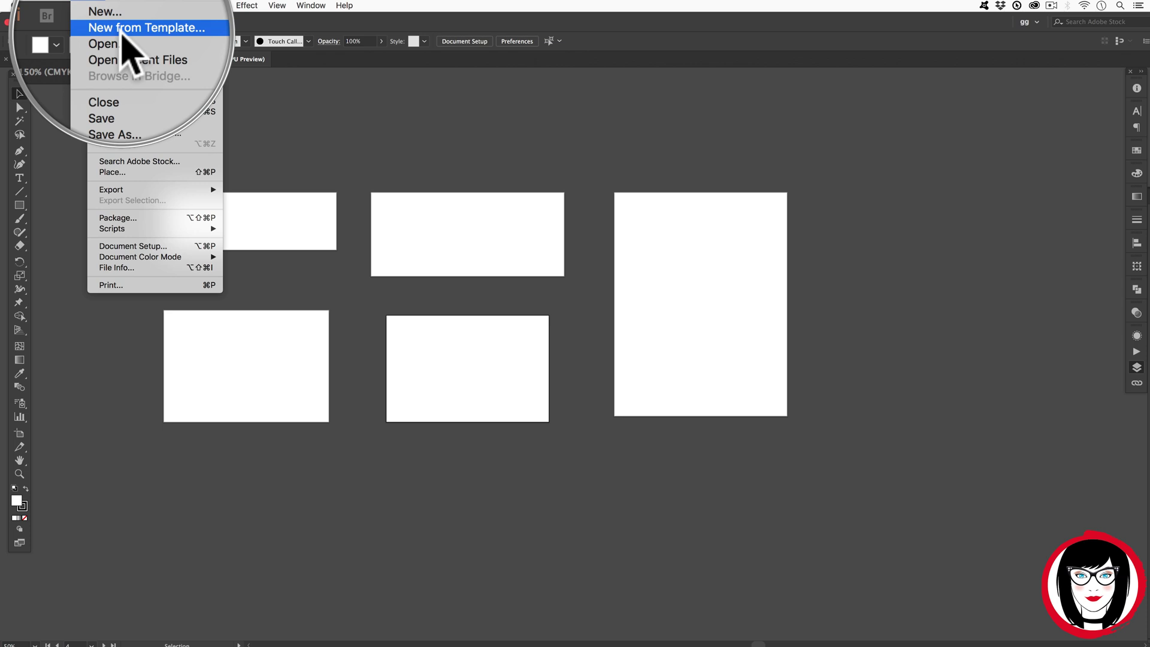
{"action": "left_click", "coordinate": [122, 30]}
{"action": "left_click", "coordinate": [525, 157]}
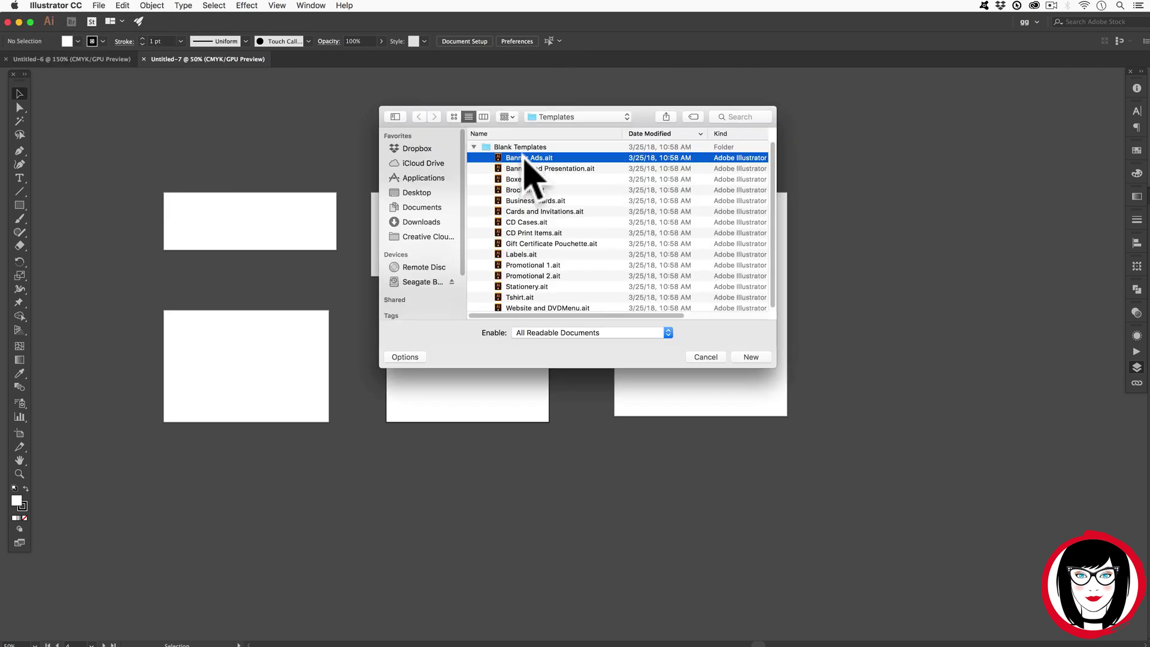
{"action": "left_click", "coordinate": [756, 359]}
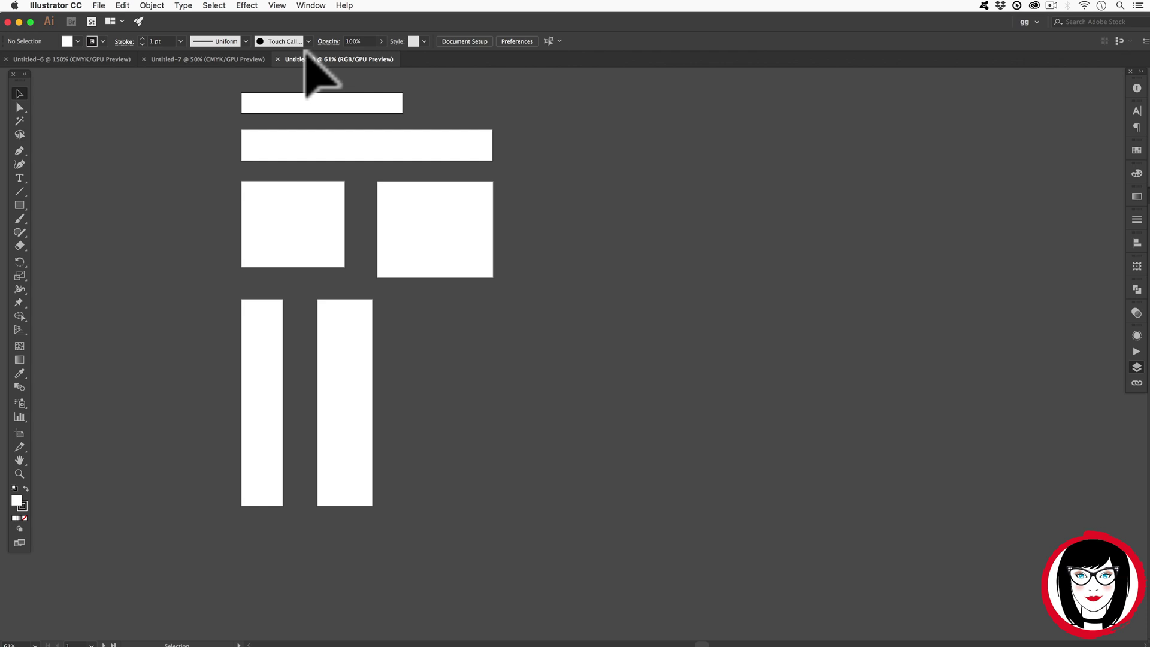
Zoom in on the banner artboards and switch to the Artboard tool to show their sizes
{"action": "key", "text": "super+equal"}
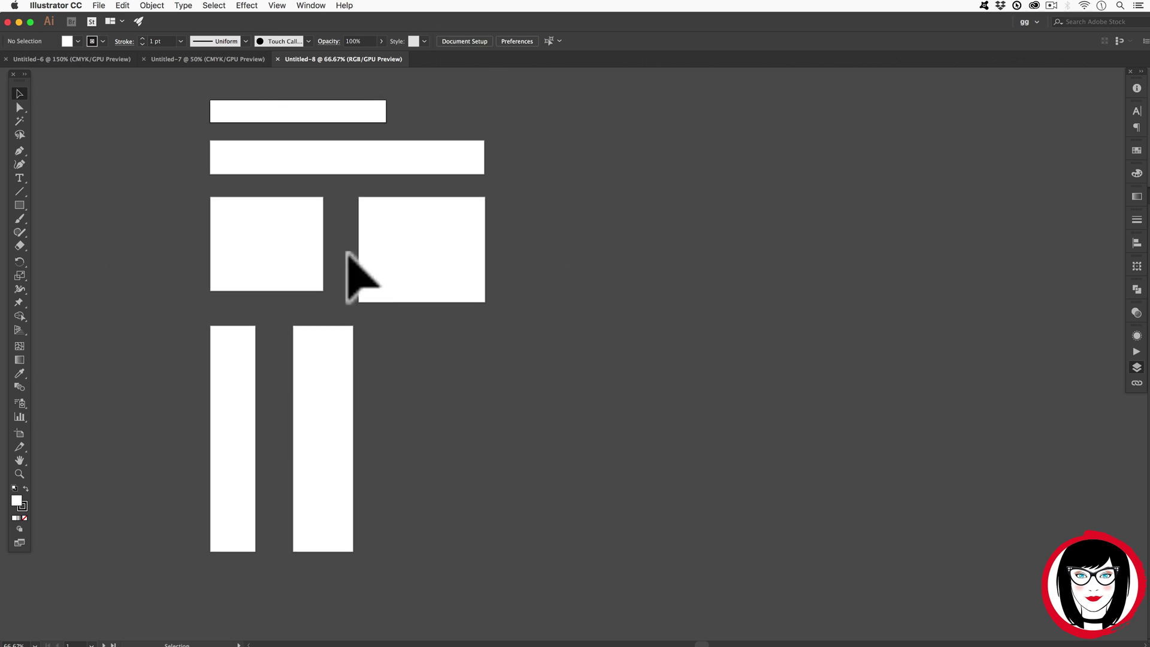
{"action": "left_click", "coordinate": [325, 213]}
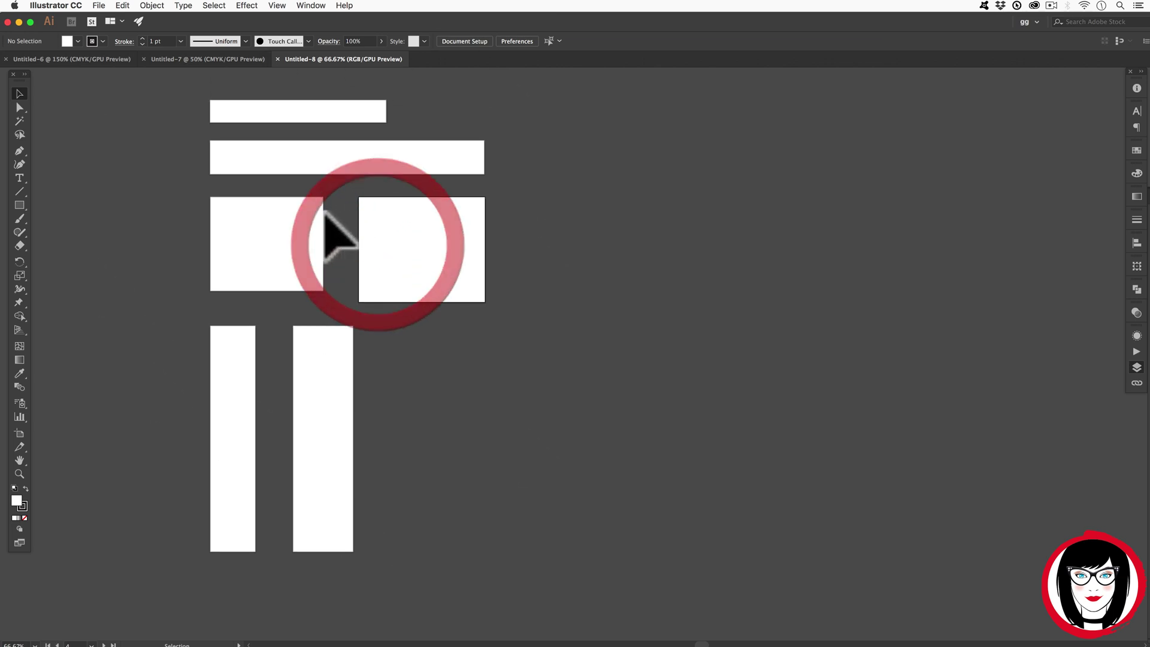
{"action": "left_click", "coordinate": [19, 433]}
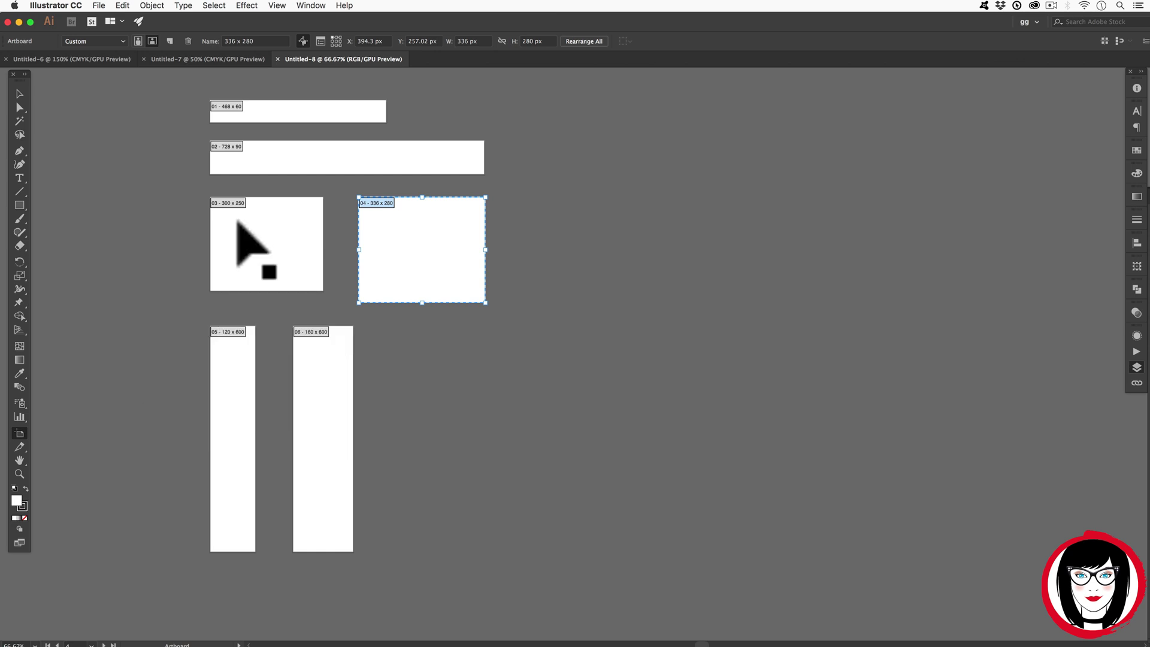
Select the Stationery Letterhead artboard and Business Card 2, then return to Untitled-7
{"action": "left_click", "coordinate": [216, 59]}
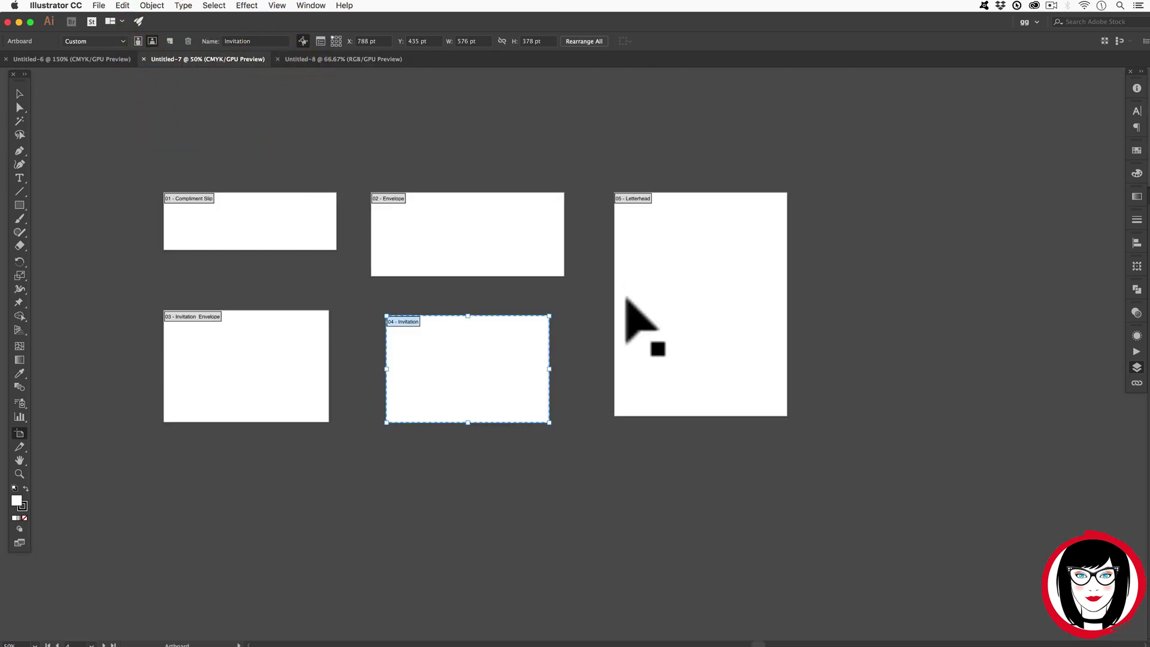
{"action": "left_click", "coordinate": [622, 198]}
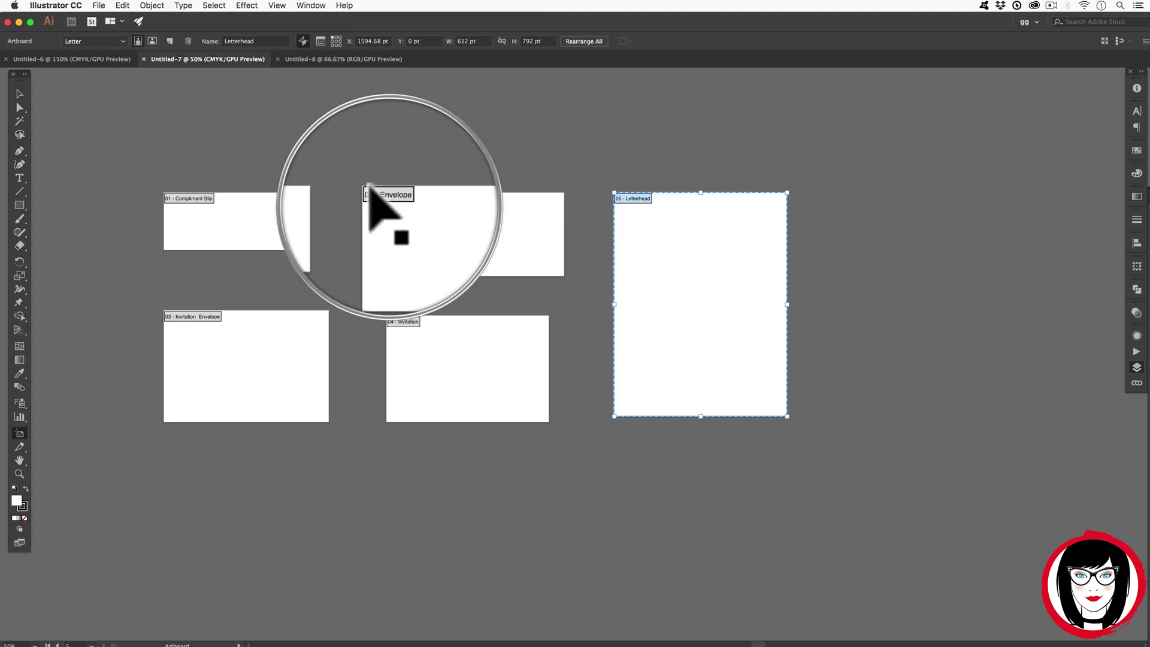
{"action": "key", "text": "ctrl+shift+Tab"}
{"action": "left_click", "coordinate": [245, 375]}
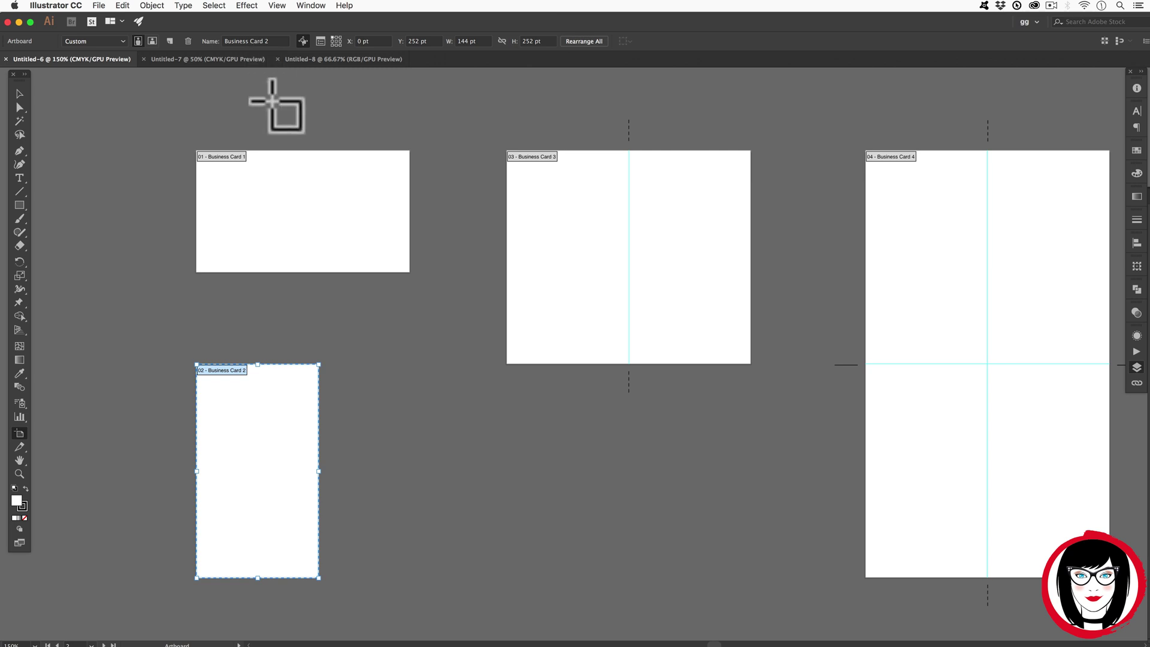
{"action": "left_click", "coordinate": [246, 60]}
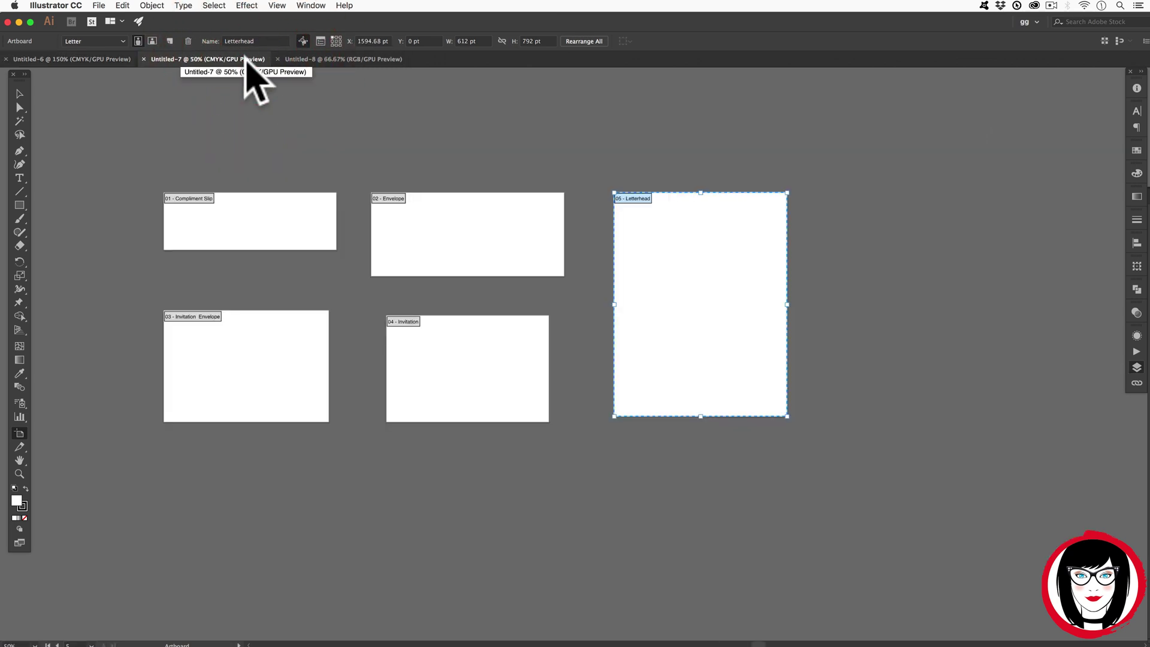
Switch back to the Untitled-8 Banner Ads document
{"action": "key", "text": "ctrl+Tab"}
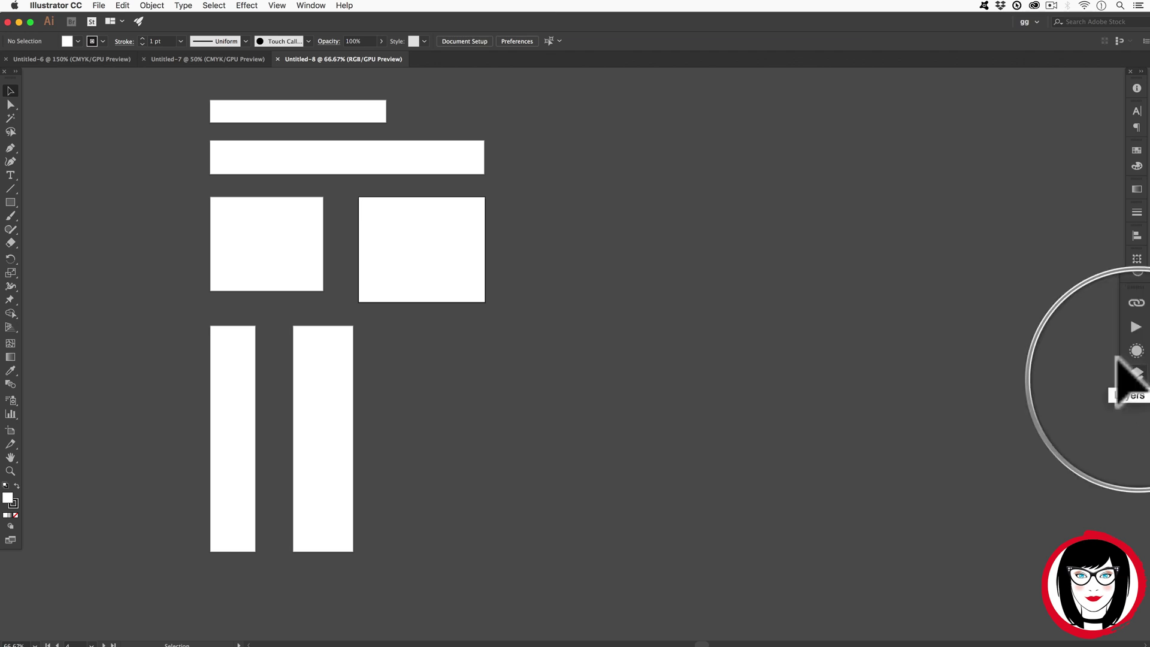
{"action": "left_click", "coordinate": [310, 5]}
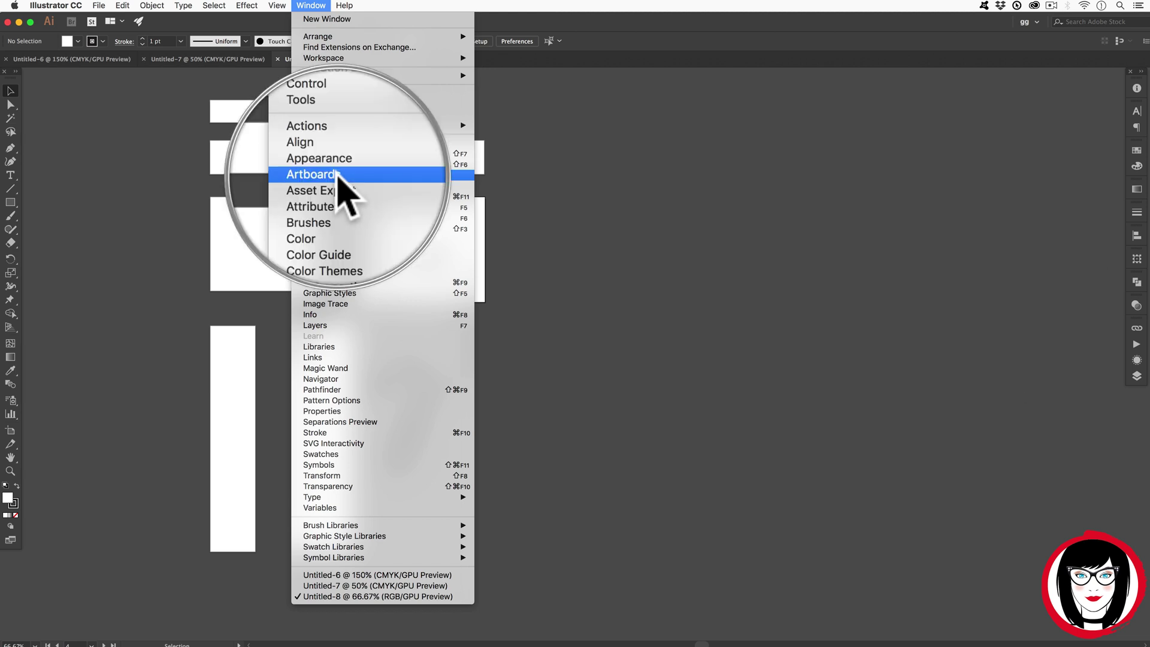
Delete the 160 x 600 artboard in the Artboards panel, then close the panel
{"action": "left_click", "coordinate": [337, 174]}
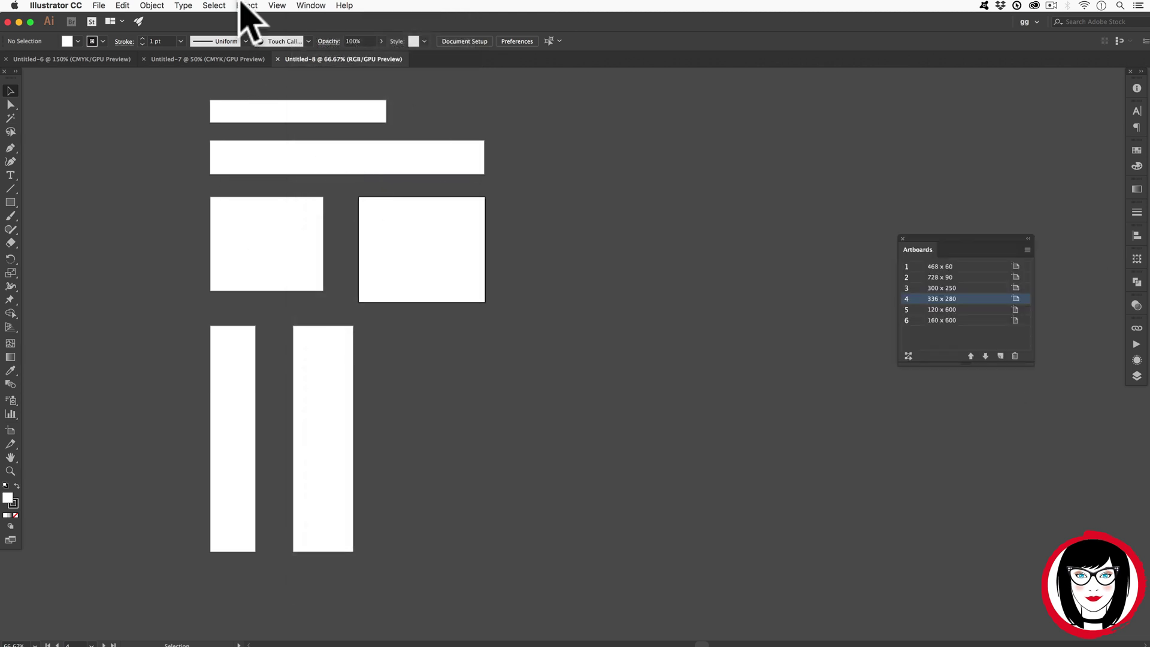
{"action": "left_click", "coordinate": [950, 321]}
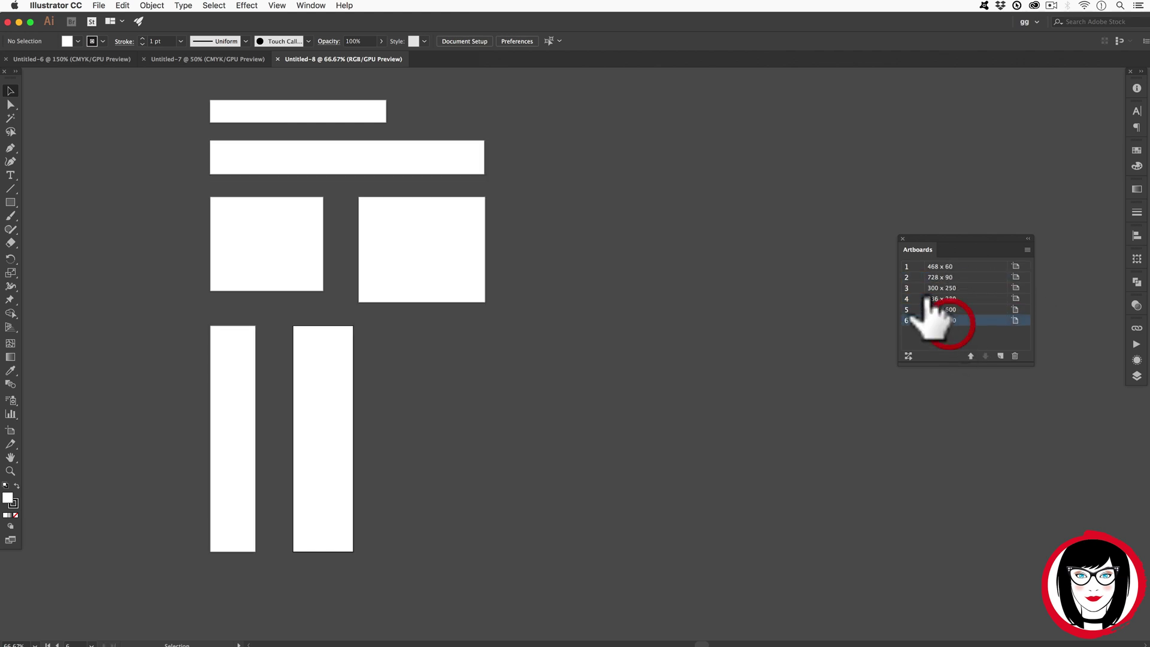
{"action": "left_click", "coordinate": [1014, 356]}
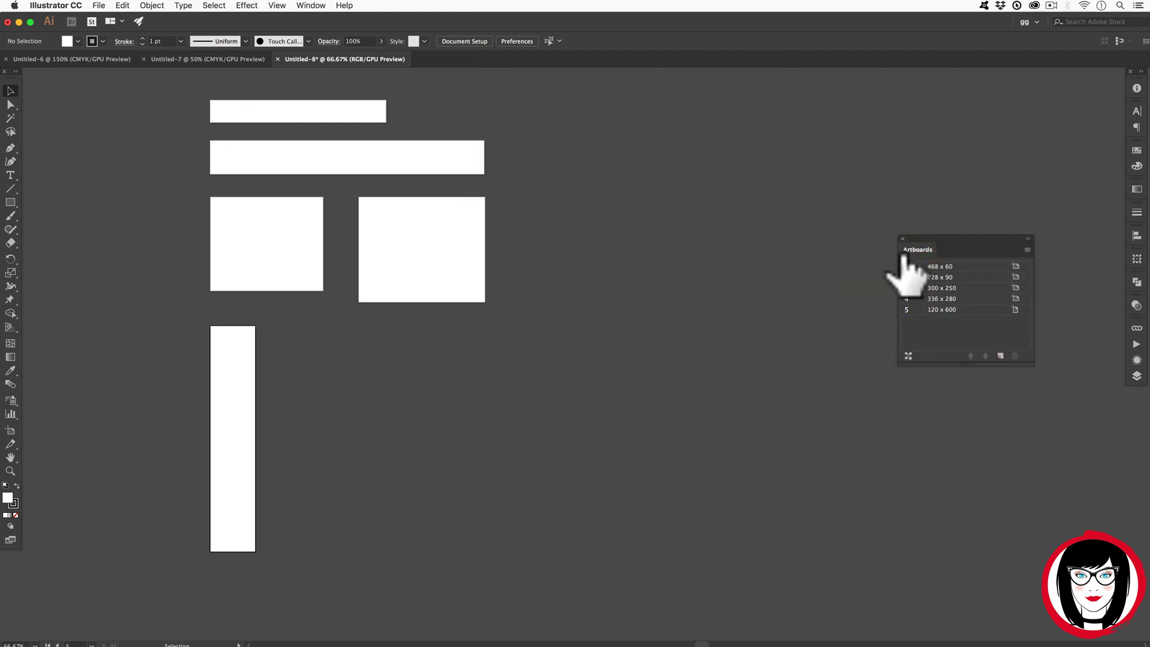
{"action": "mouse_move", "coordinate": [924, 237]}
{"action": "left_mouse_down"}
{"action": "mouse_move", "coordinate": [911, 219]}
{"action": "mouse_move", "coordinate": [924, 203]}
{"action": "mouse_move", "coordinate": [926, 222]}
{"action": "left_mouse_up"}
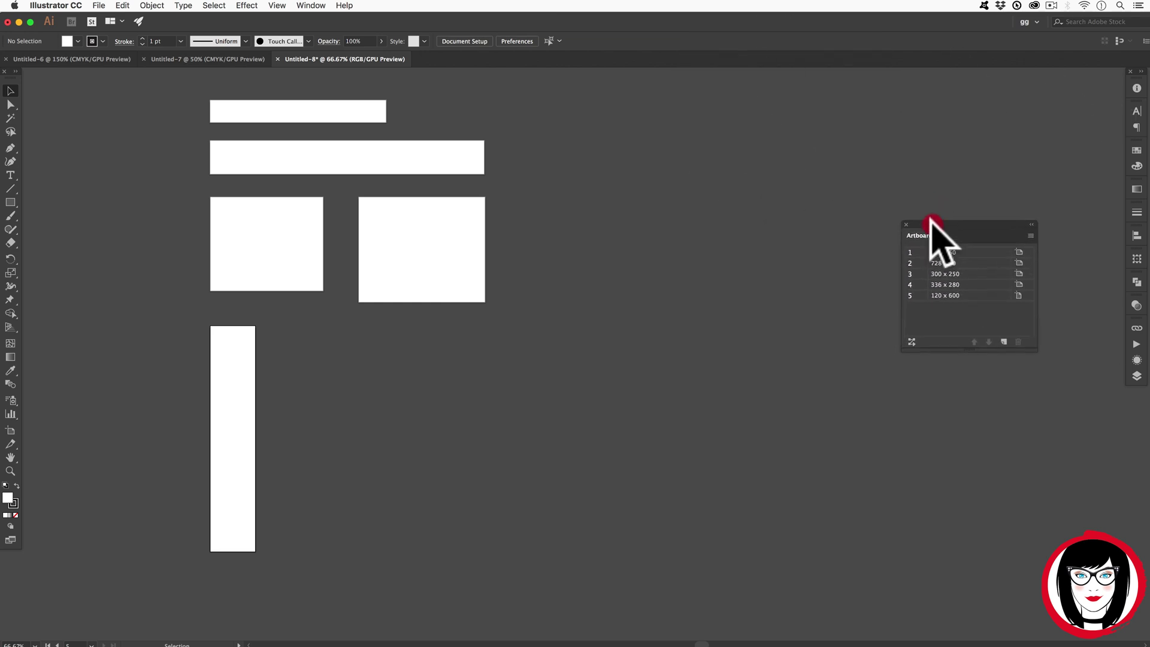
{"action": "left_click_drag", "start_coordinate": [933, 222], "coordinate": [840, 213]}
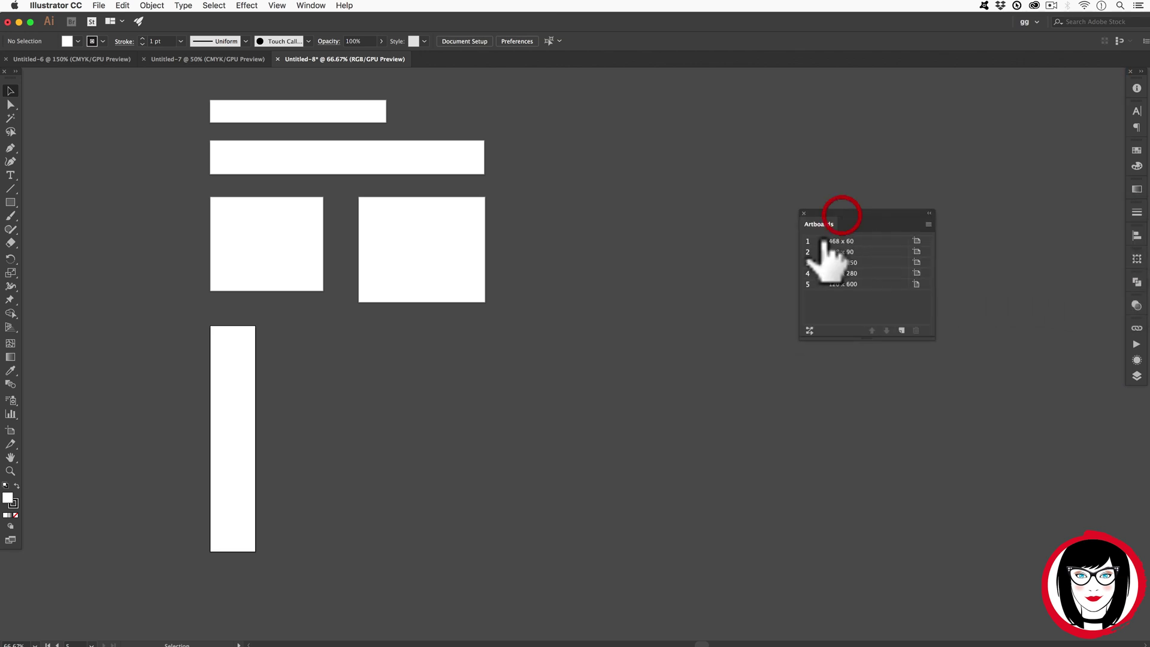
{"action": "left_click", "coordinate": [803, 214]}
{"action": "left_click", "coordinate": [817, 359]}
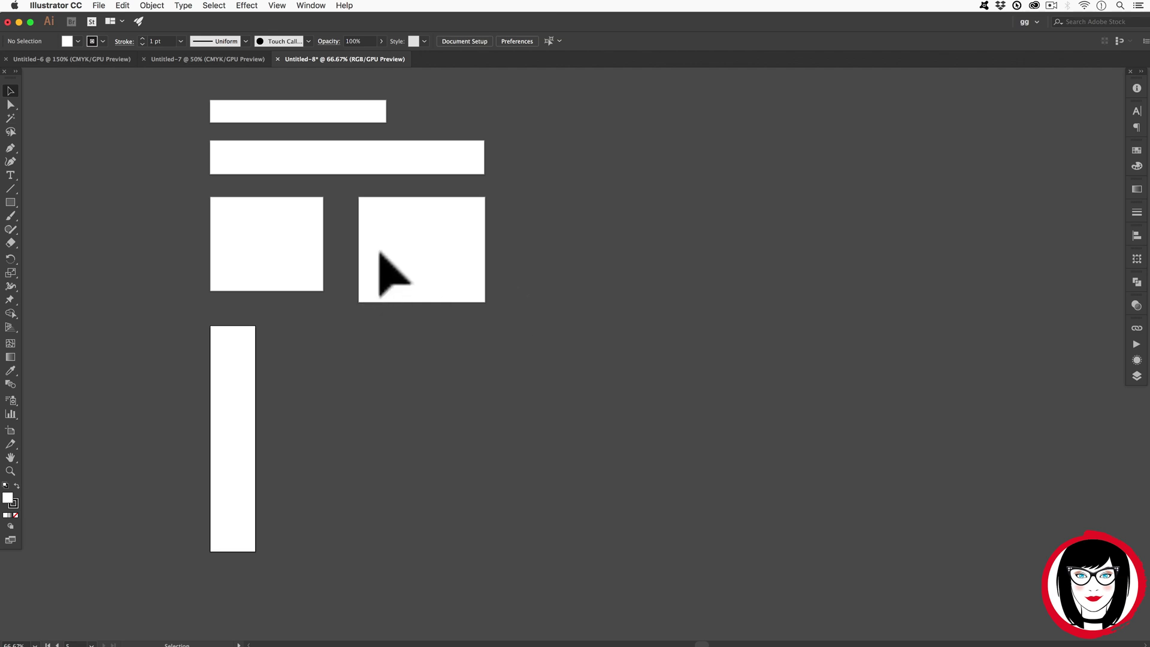
Save the Untitled-7 Stationery document as IDset.ai in Illustrator format in the ID set folder
{"action": "left_click", "coordinate": [105, 60]}
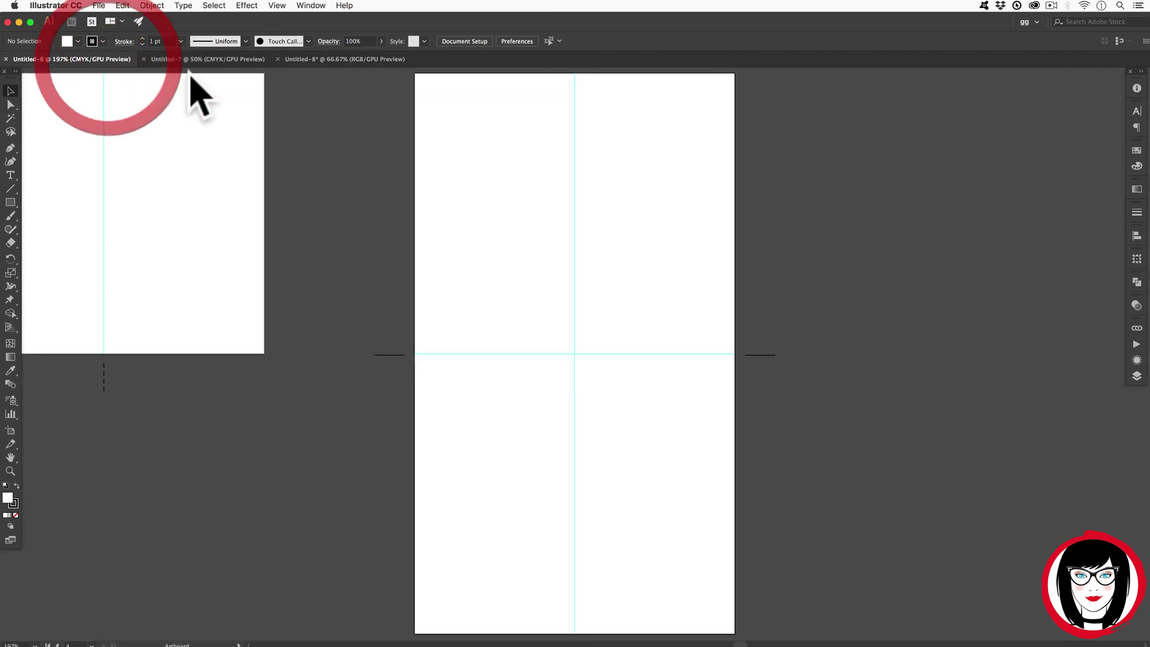
{"action": "left_click", "coordinate": [173, 59]}
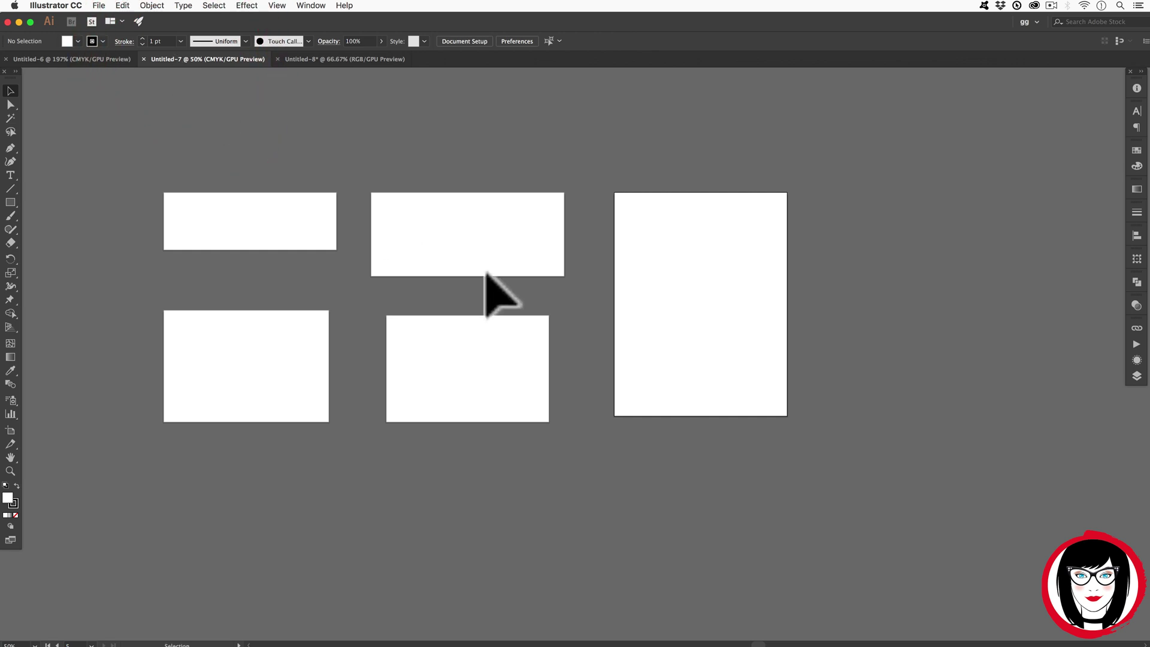
{"action": "left_click", "coordinate": [98, 6]}
{"action": "left_click", "coordinate": [130, 101]}
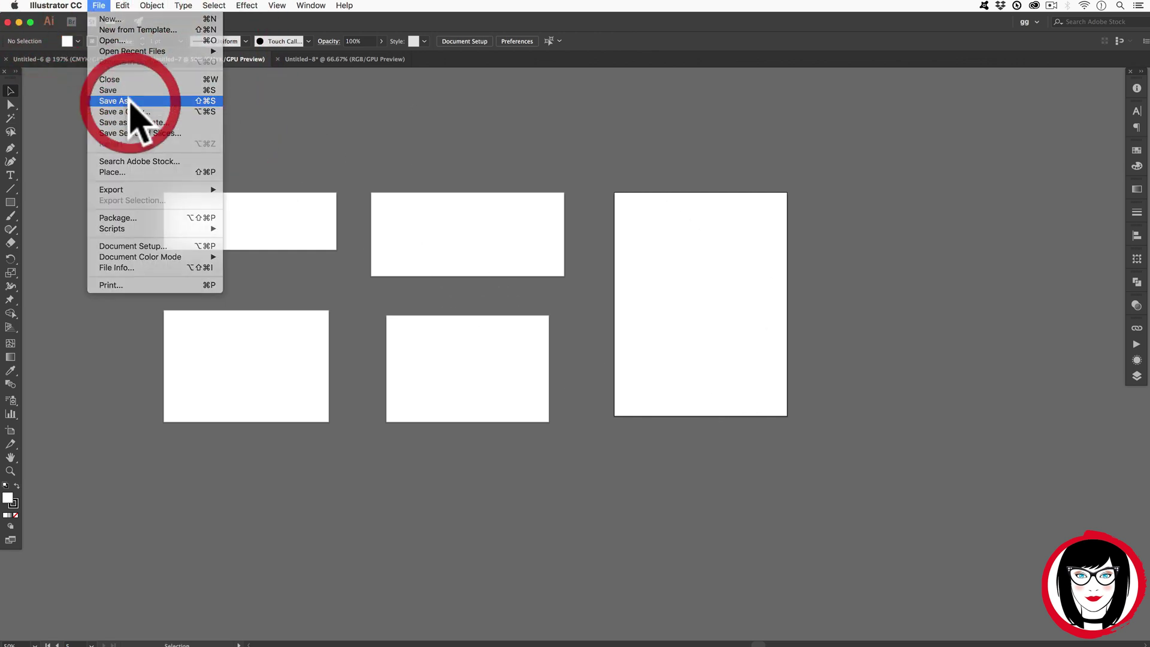
{"action": "type", "text": "IDset.ai"}
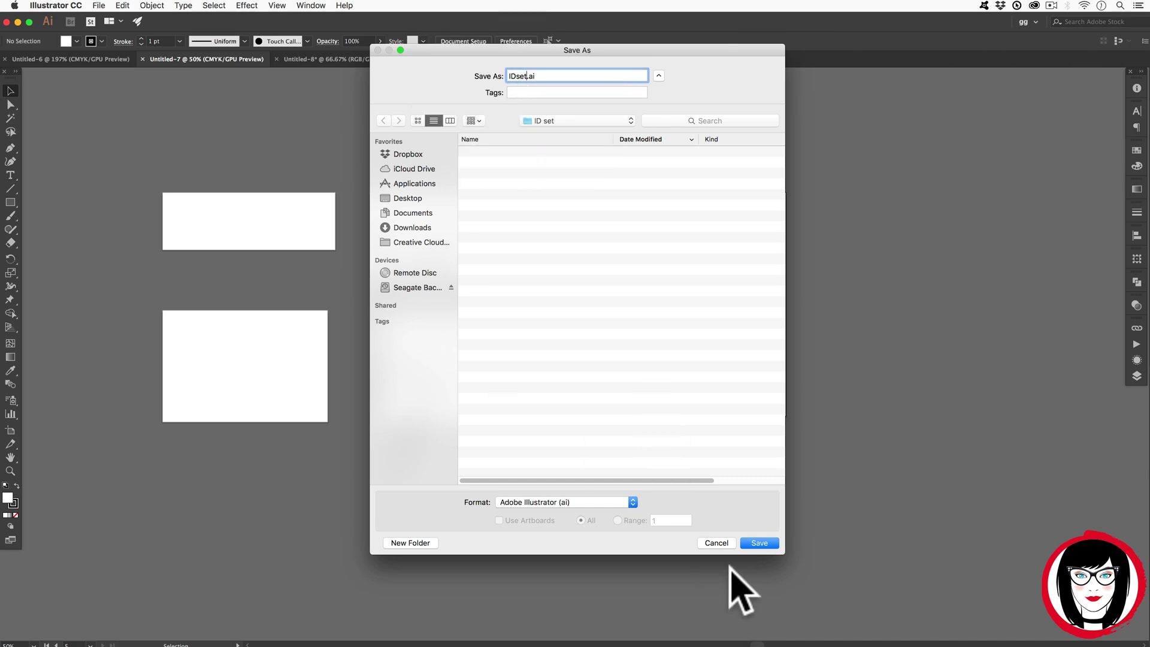
{"action": "left_click", "coordinate": [769, 544]}
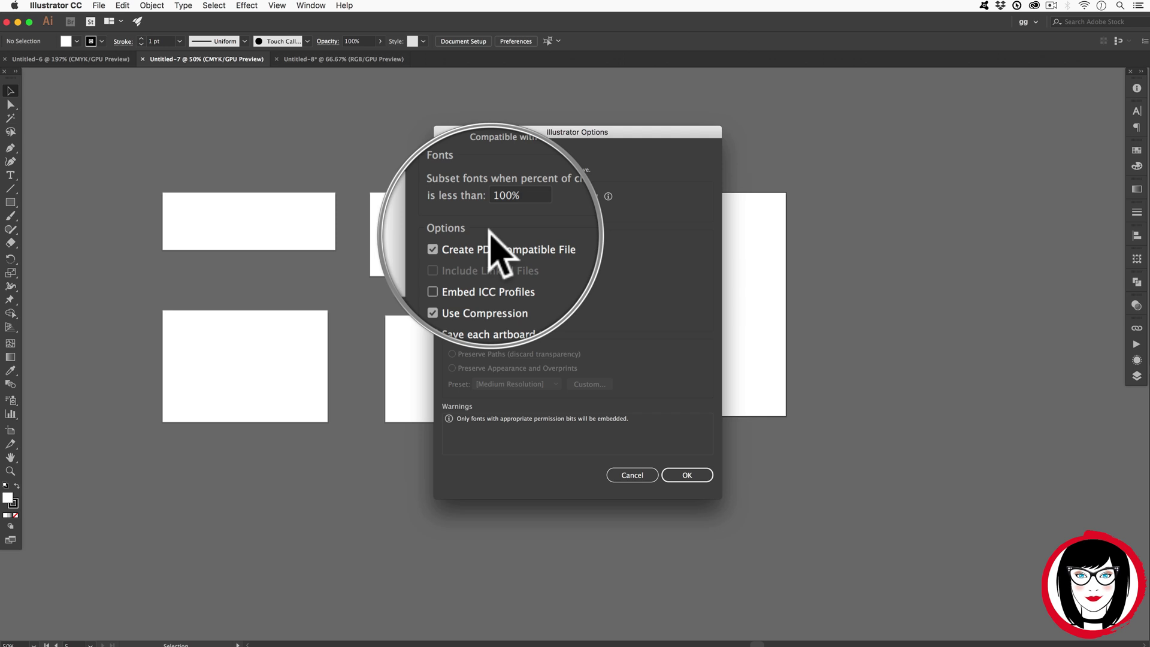
{"action": "left_click", "coordinate": [687, 475]}
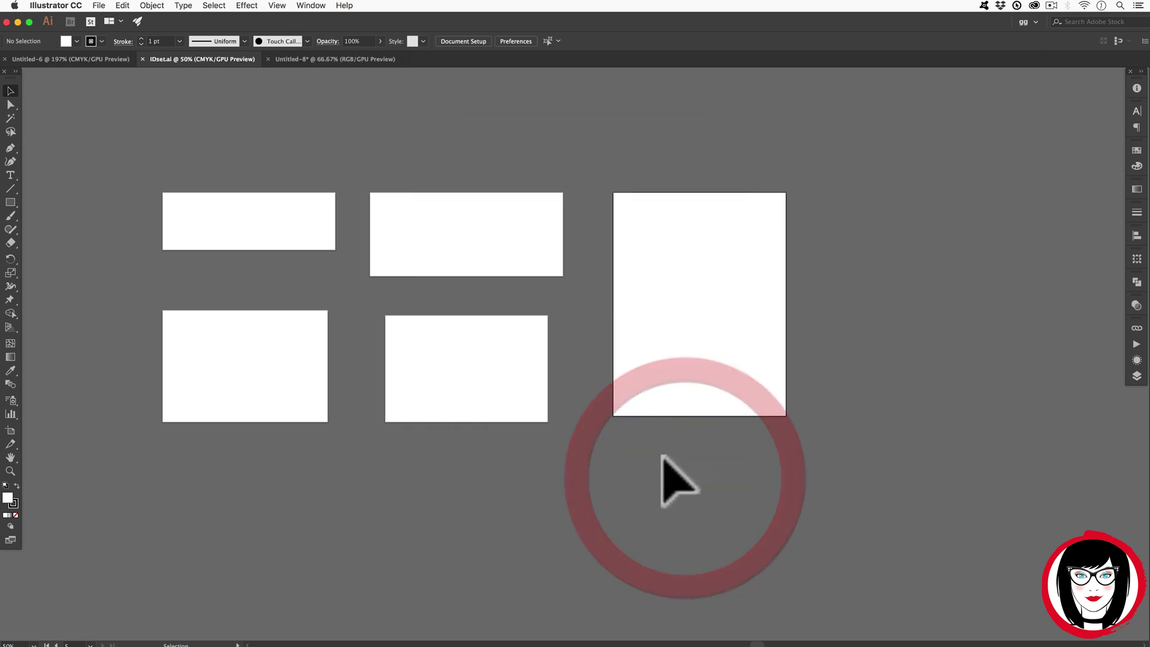
Delete the Compliment Slip artboard using the trash icon in the Artboards panel
{"action": "left_click", "coordinate": [10, 430]}
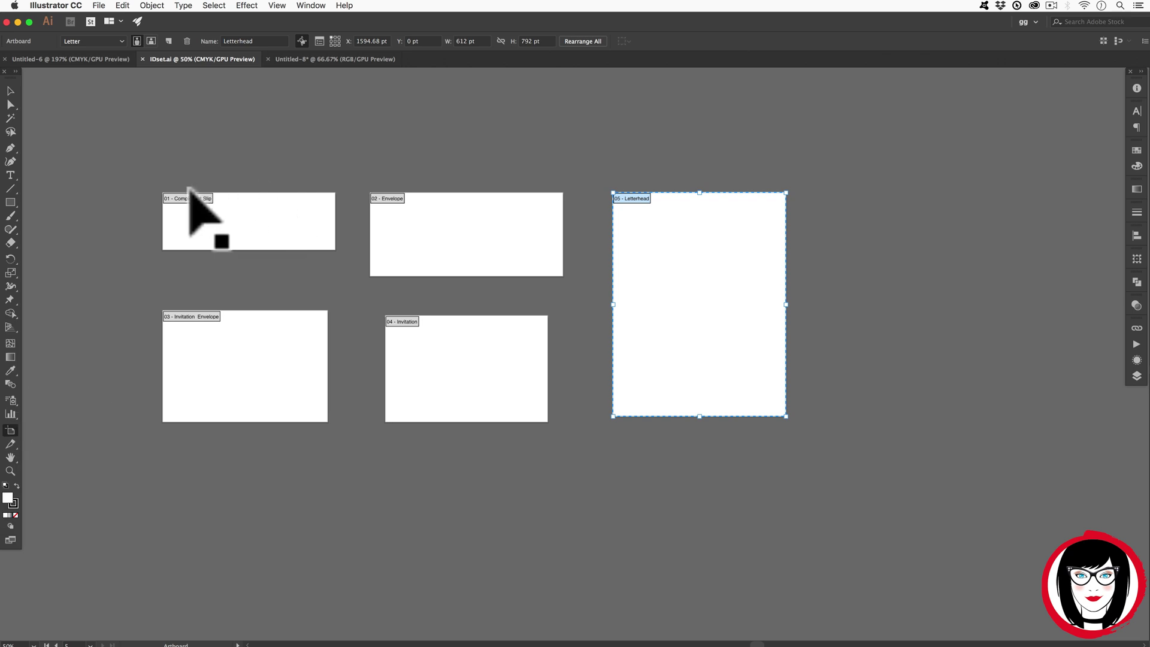
{"action": "left_click", "coordinate": [485, 216]}
{"action": "left_click", "coordinate": [447, 393]}
{"action": "left_click", "coordinate": [230, 374]}
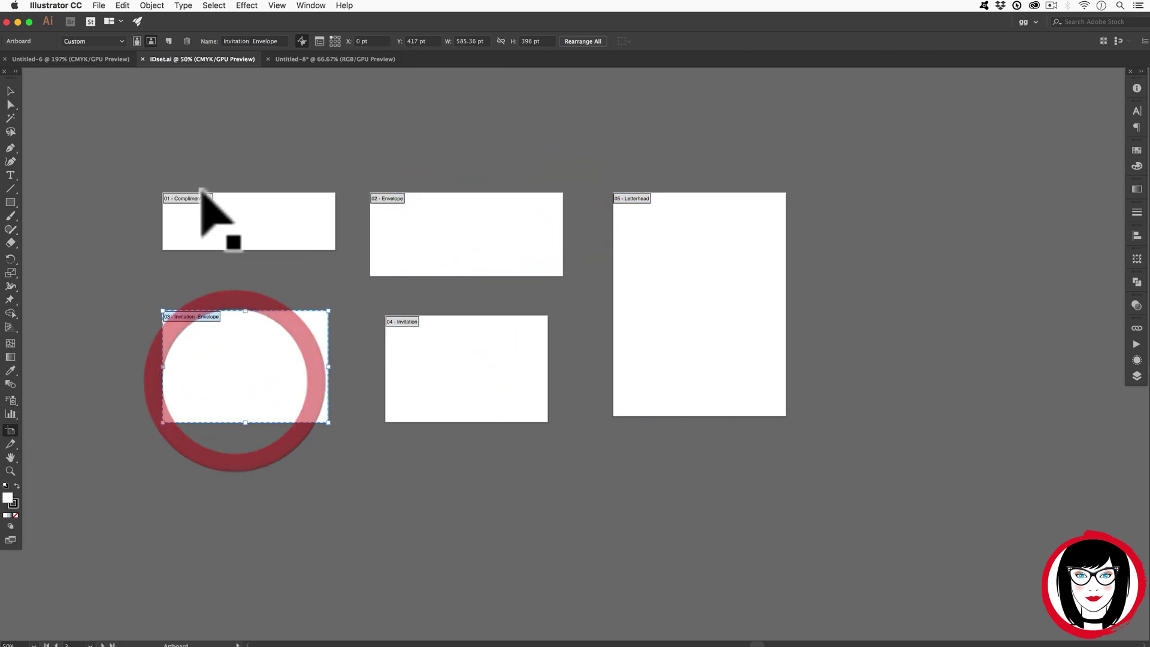
{"action": "left_click", "coordinate": [219, 213]}
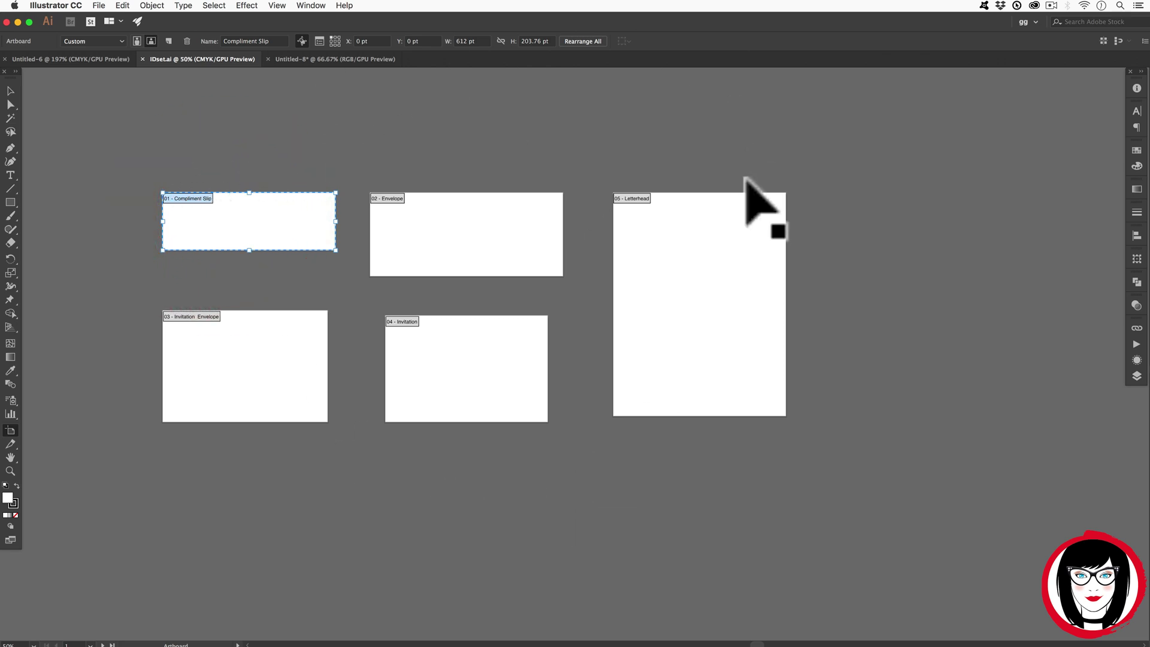
{"action": "left_click", "coordinate": [307, 5]}
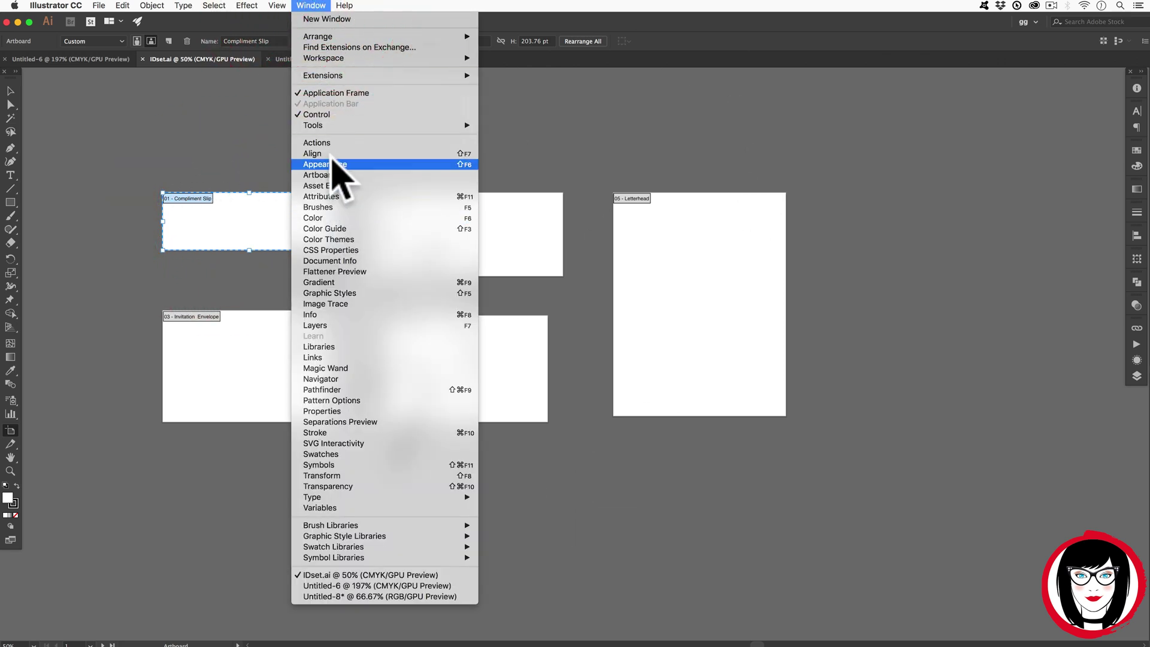
{"action": "left_click", "coordinate": [330, 175]}
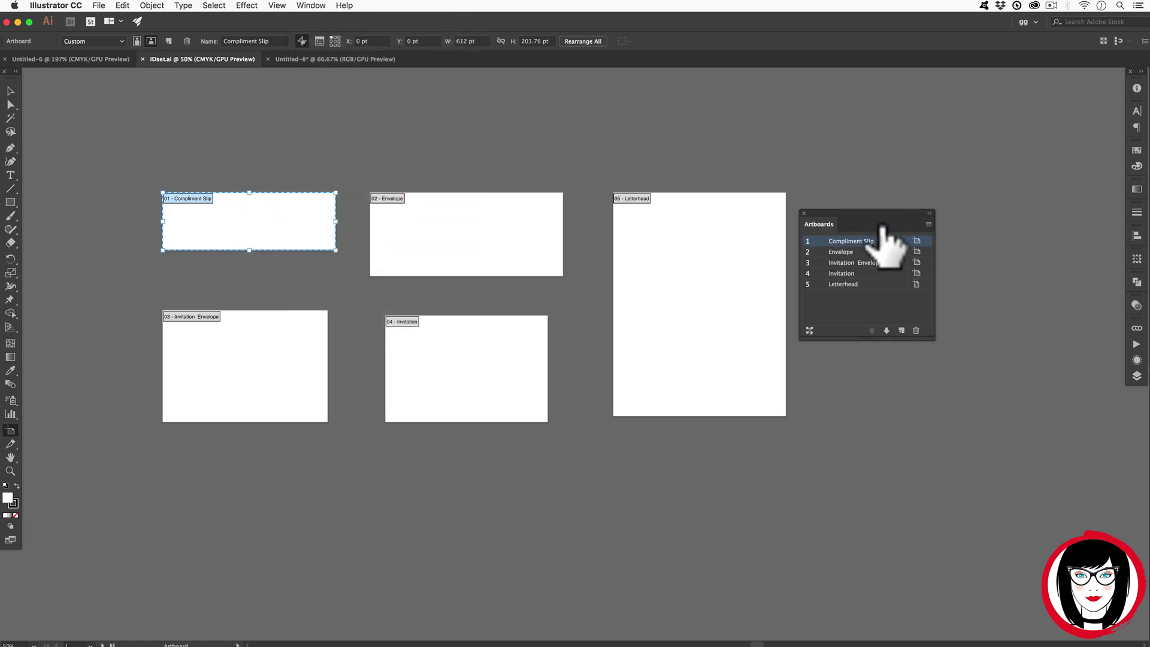
{"action": "left_click", "coordinate": [915, 331]}
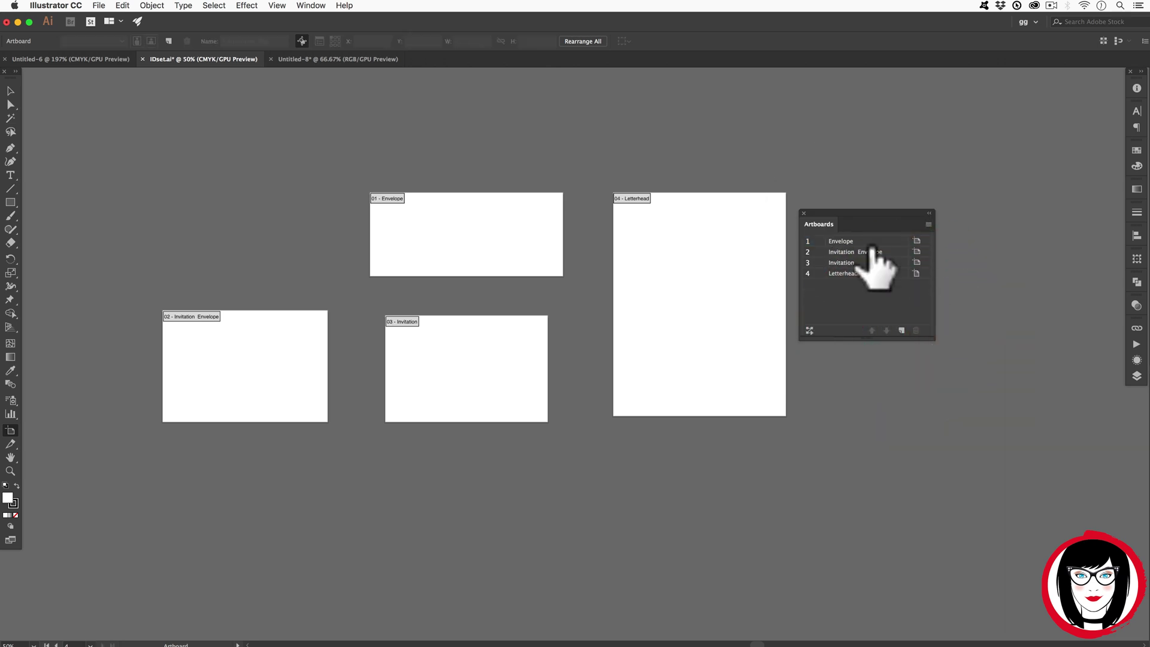
{"action": "left_click", "coordinate": [804, 213]}
Delete the Invitation Envelope and Invitation artboards, leaving only Envelope and Letterhead
{"action": "left_click", "coordinate": [208, 366]}
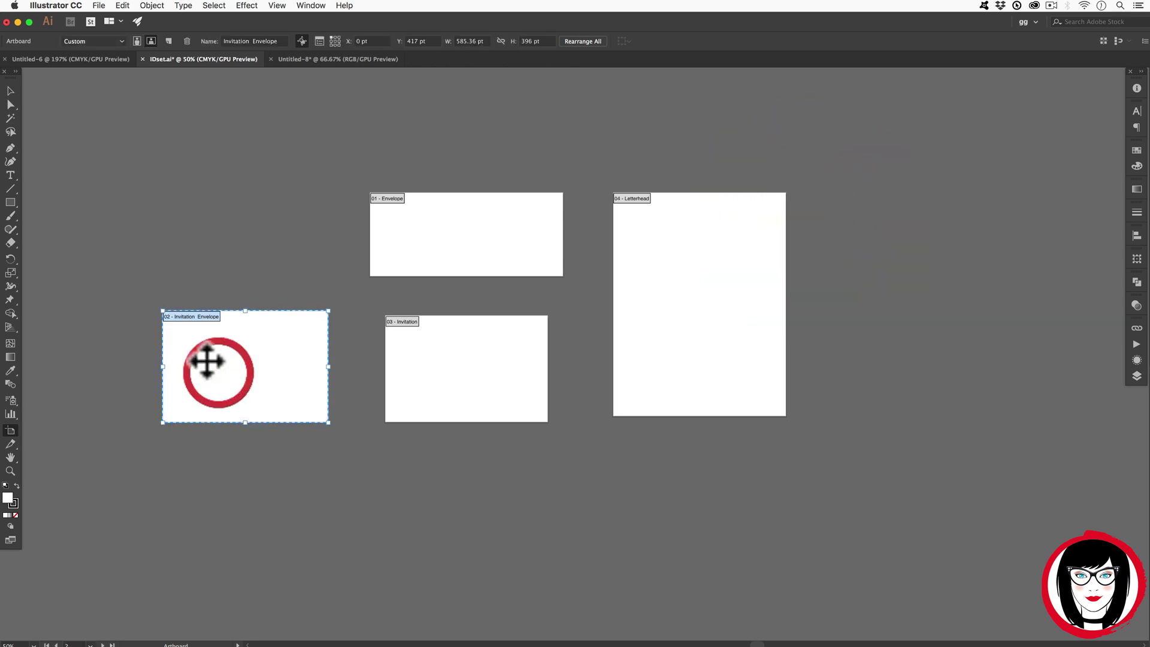
{"action": "key", "text": "Delete"}
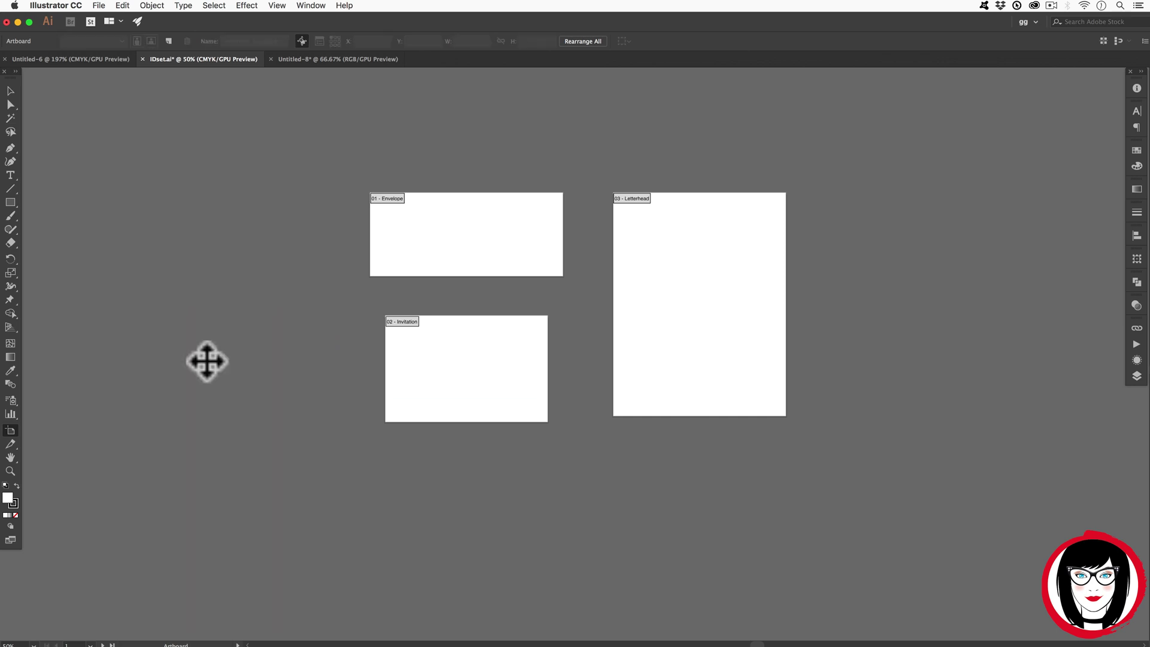
{"action": "left_click", "coordinate": [411, 371]}
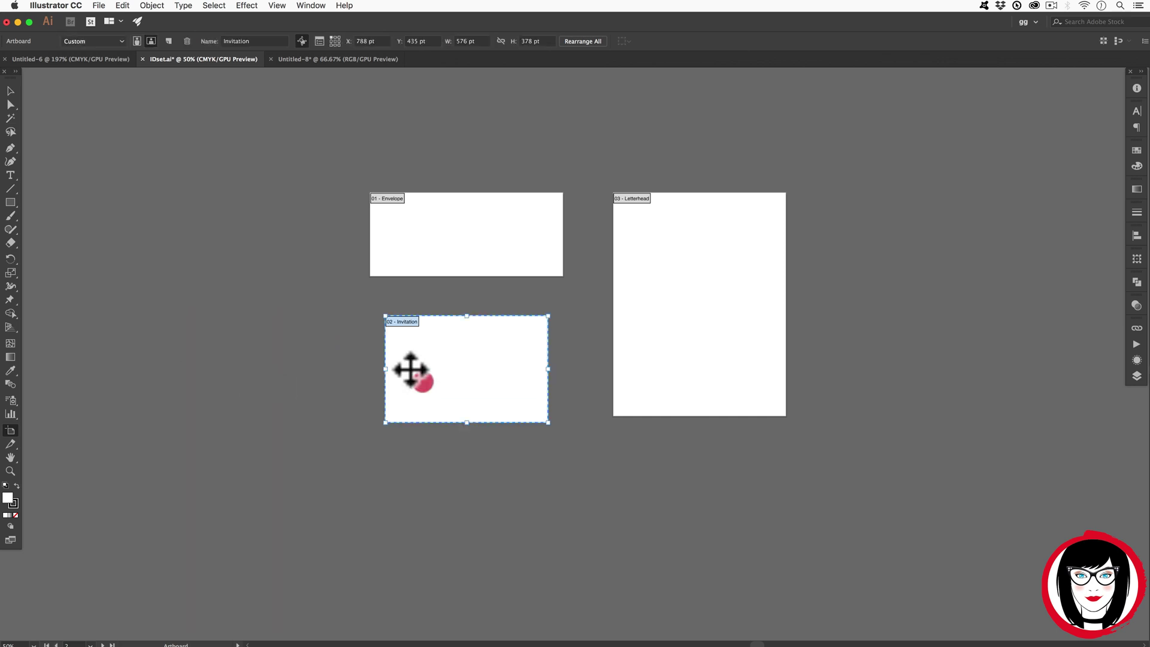
{"action": "key", "text": "Delete"}
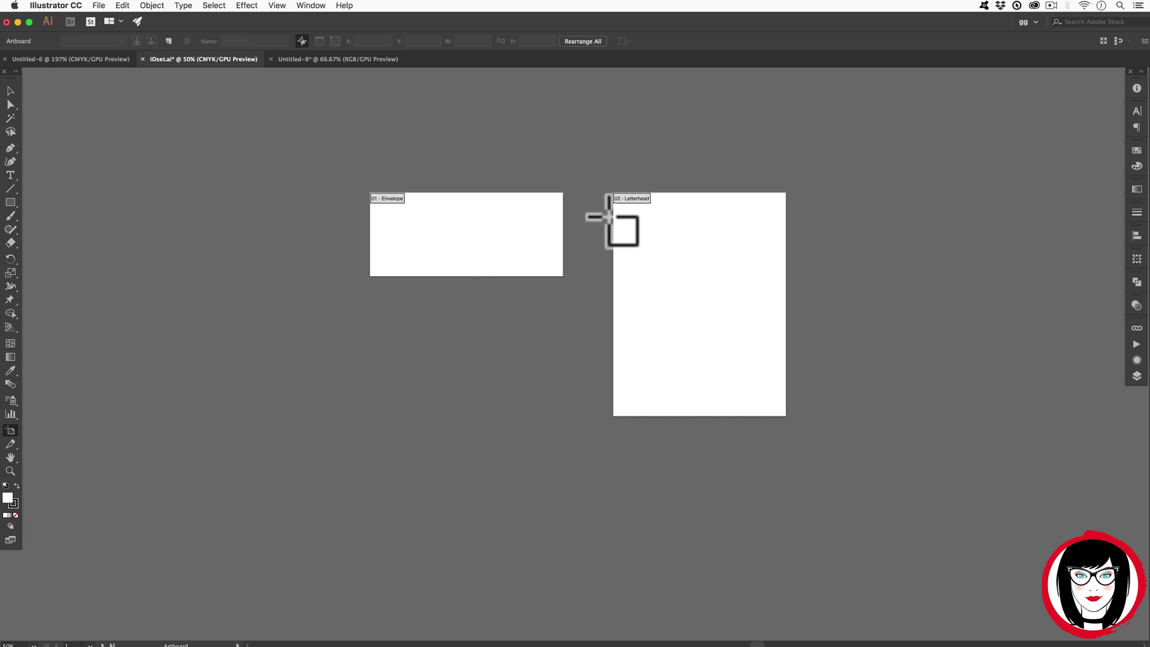
{"action": "left_click", "coordinate": [480, 249]}
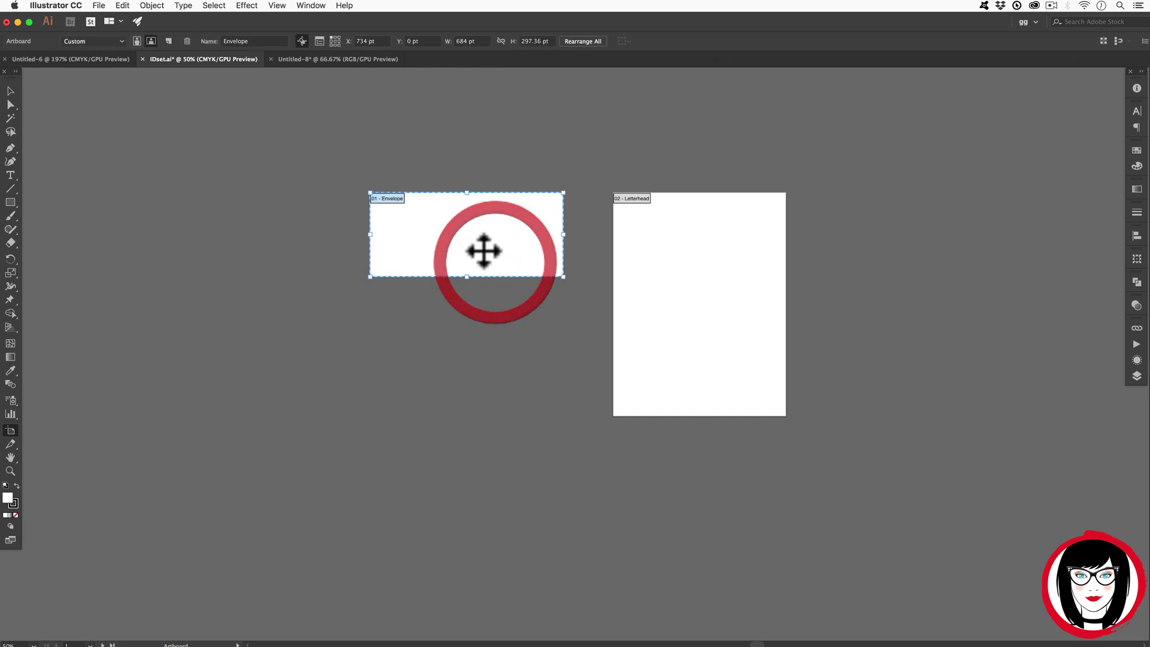
{"action": "left_click", "coordinate": [672, 274]}
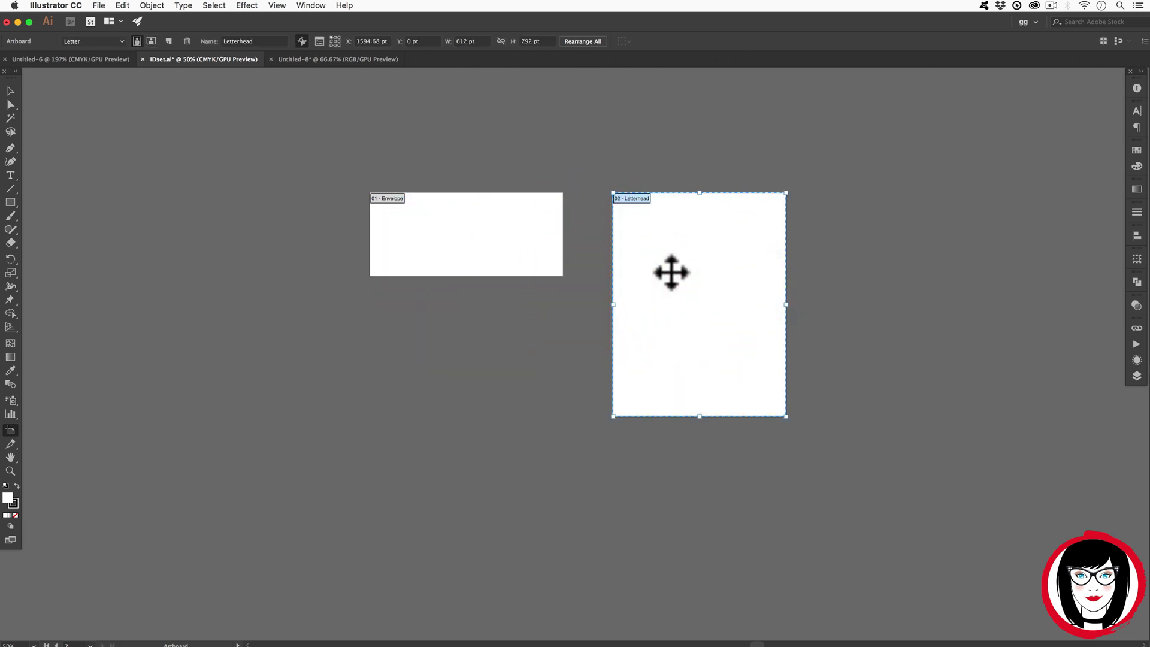
In the business card document, move the Business Card 1 artboard slightly down and left
{"action": "left_click", "coordinate": [101, 59]}
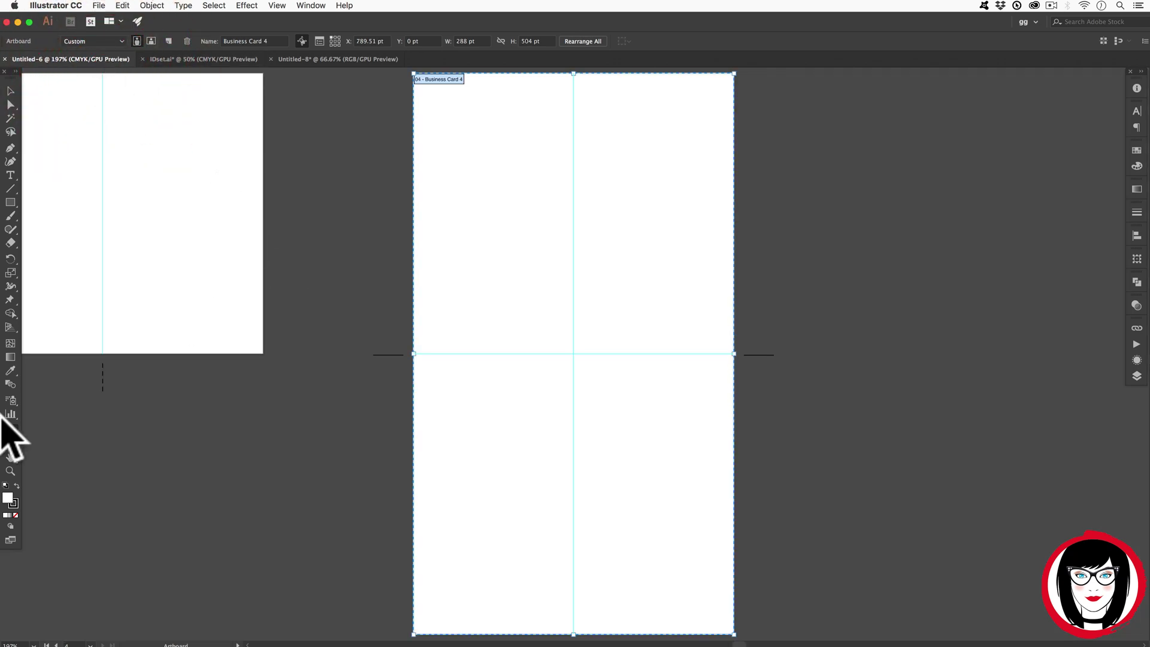
{"action": "left_click", "coordinate": [9, 457]}
{"action": "left_click_drag", "start_coordinate": [182, 342], "coordinate": [406, 248]}
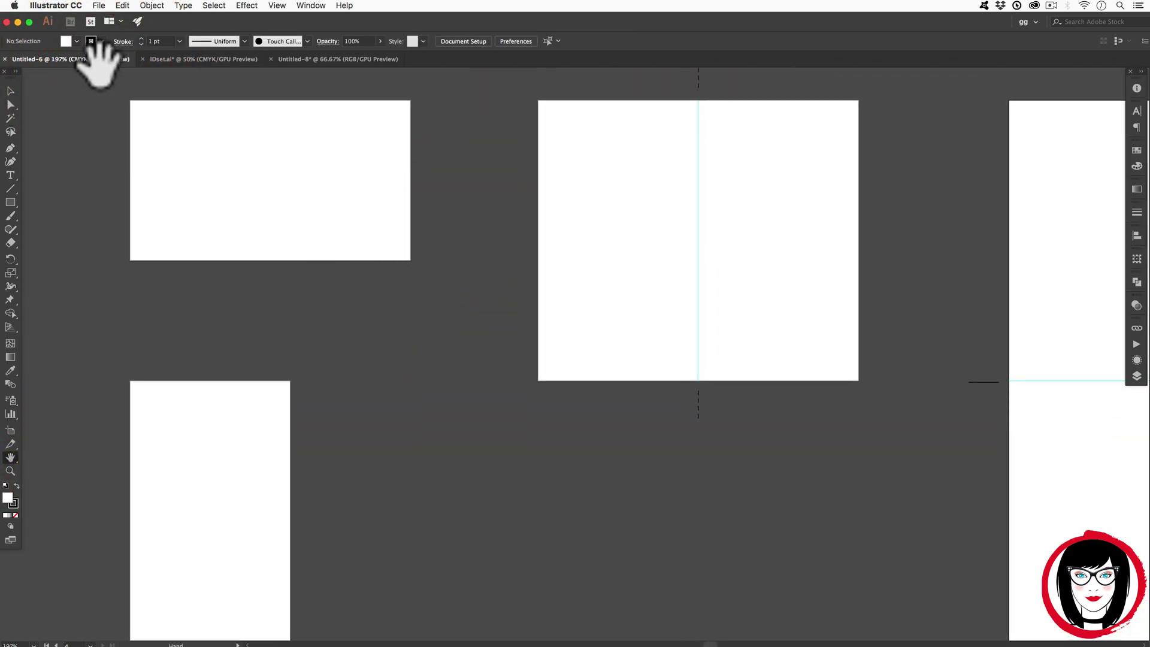
{"action": "key", "text": "shift+o"}
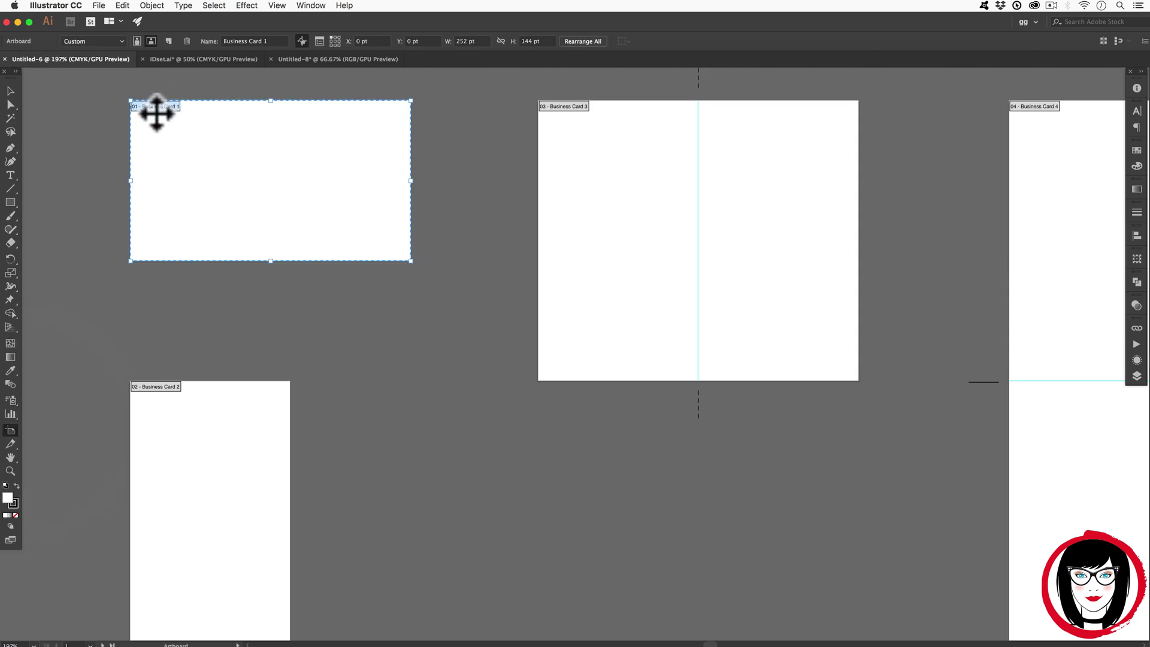
{"action": "left_click_drag", "start_coordinate": [157, 113], "coordinate": [211, 177]}
{"action": "left_click_drag", "start_coordinate": [295, 195], "coordinate": [256, 219]}
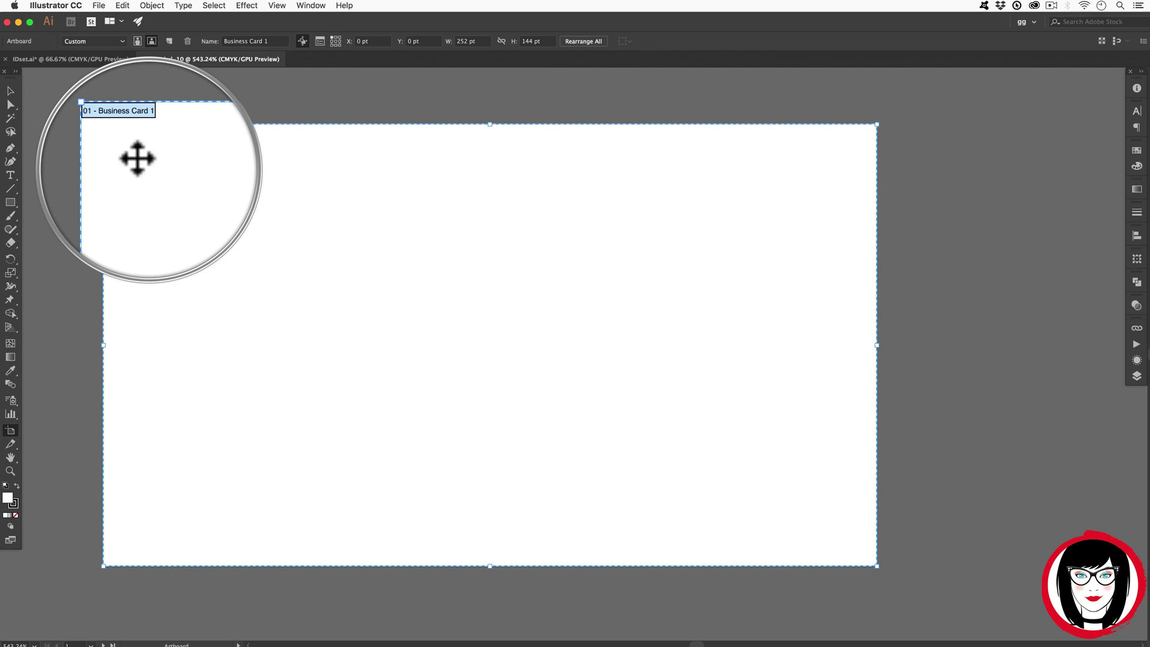
{"action": "left_click", "coordinate": [99, 5]}
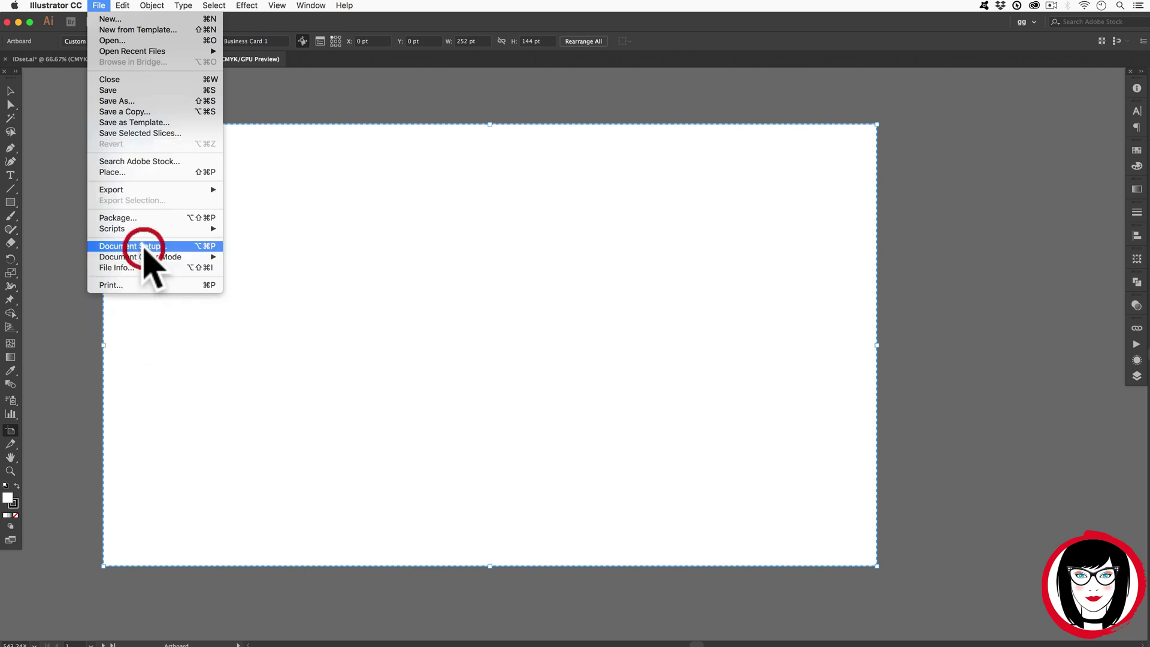
Switch the business card document's units to inches in Document Setup, then return to IDset.ai
{"action": "left_click", "coordinate": [144, 244]}
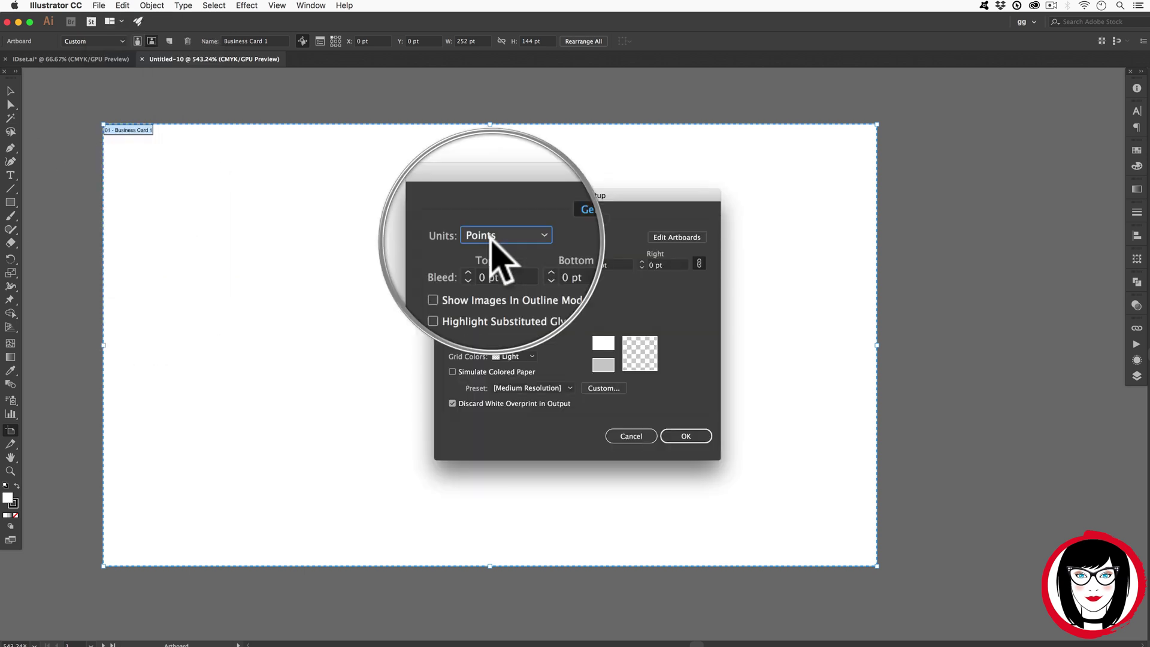
{"action": "left_click", "coordinate": [491, 236]}
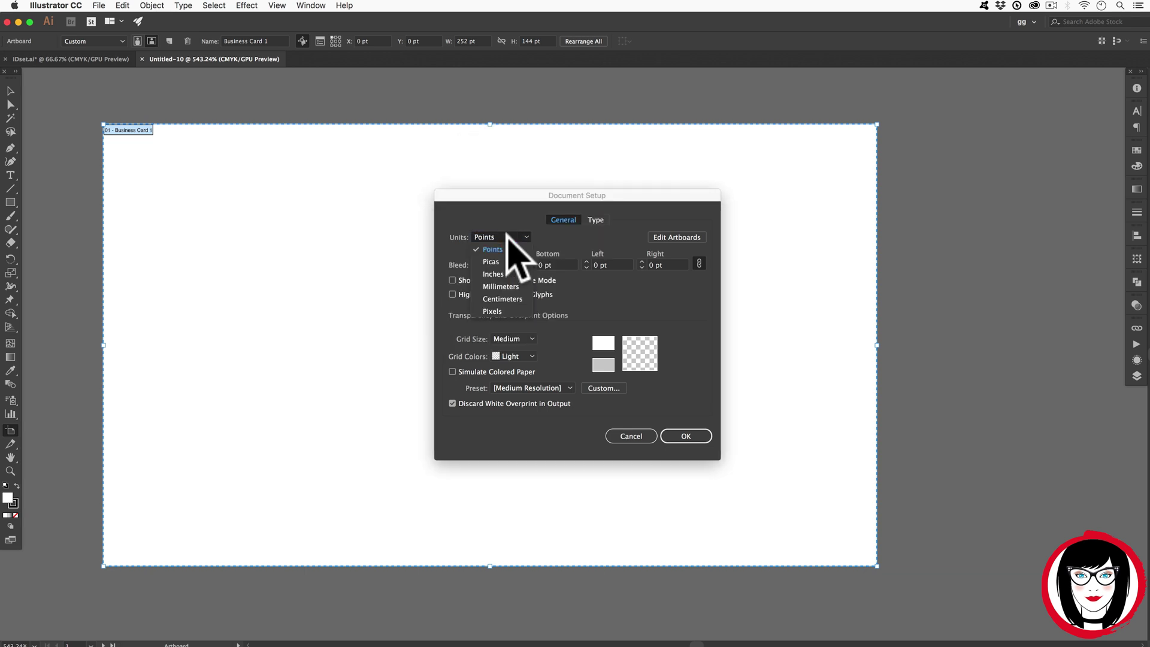
{"action": "left_click", "coordinate": [501, 275]}
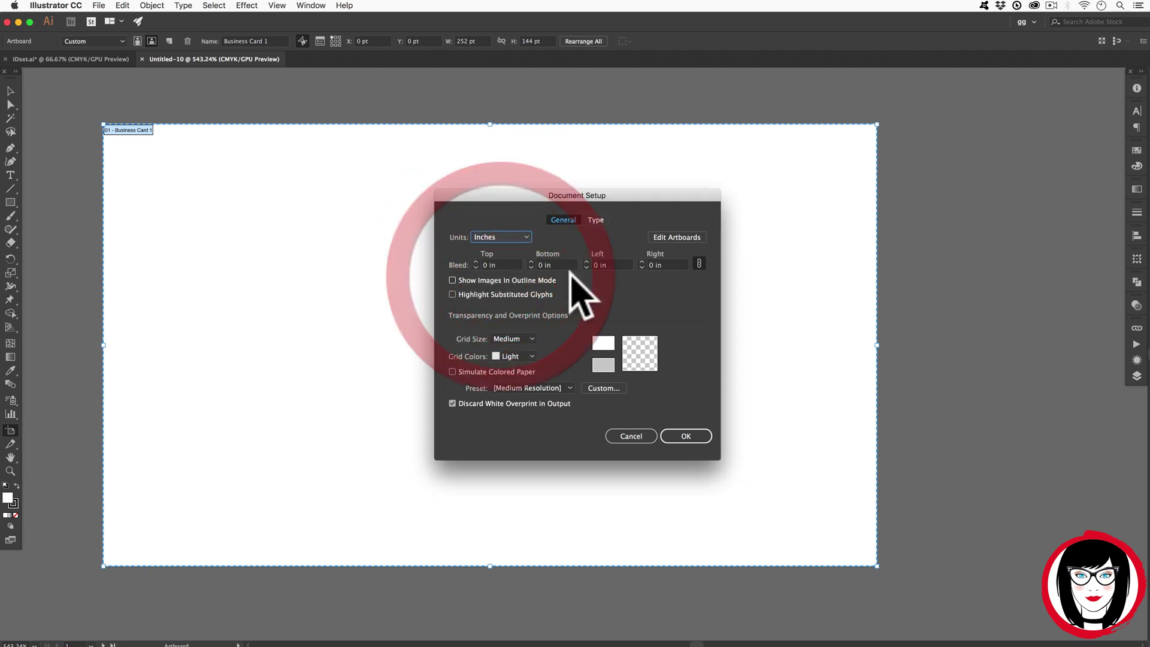
{"action": "left_click", "coordinate": [686, 436]}
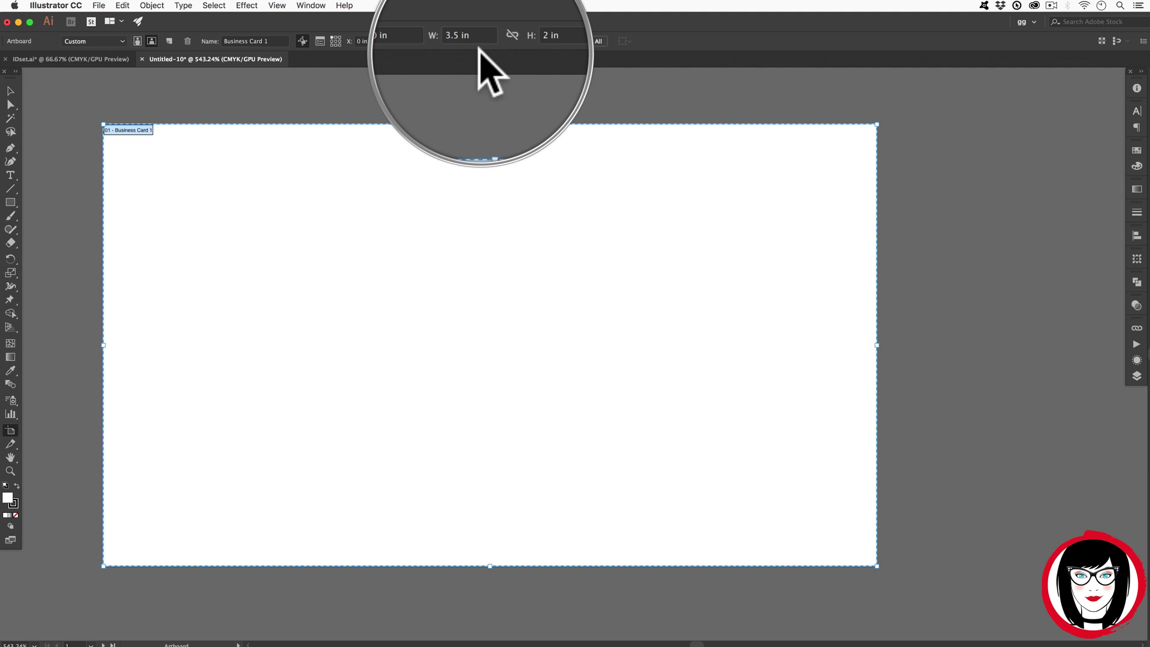
{"action": "left_click", "coordinate": [96, 59]}
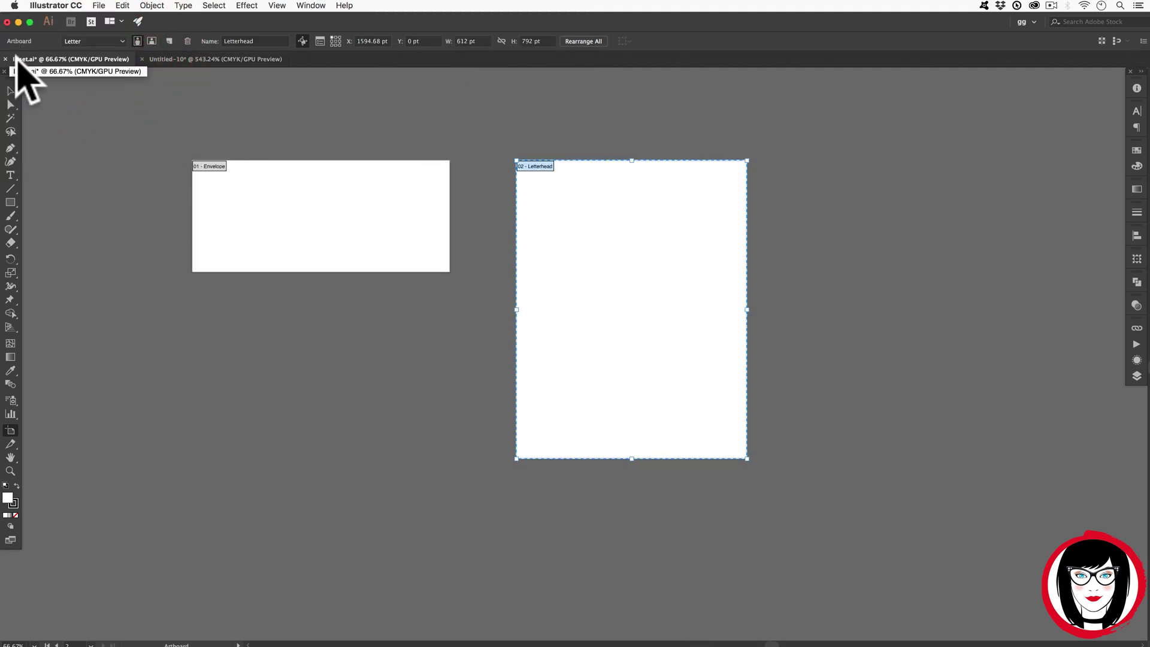
Save IDset.ai and draw a new third artboard below the Envelope artboard
{"action": "key", "text": "super+s"}
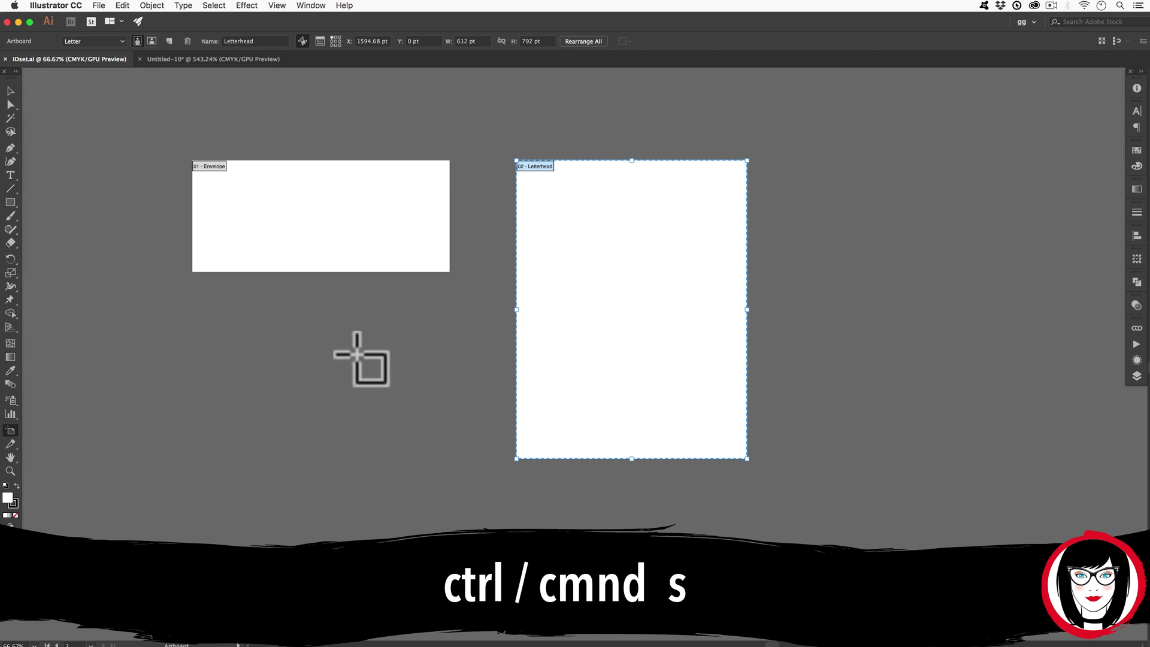
{"action": "key", "text": "h"}
{"action": "left_click_drag", "start_coordinate": [261, 320], "coordinate": [360, 318]}
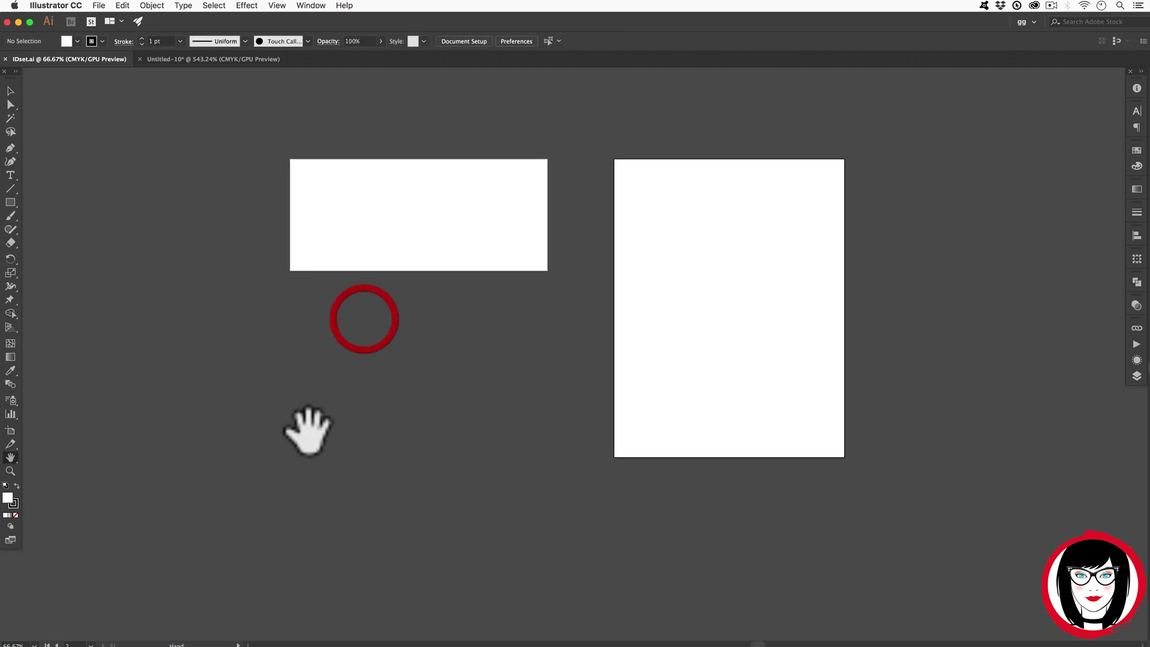
{"action": "left_click", "coordinate": [10, 426]}
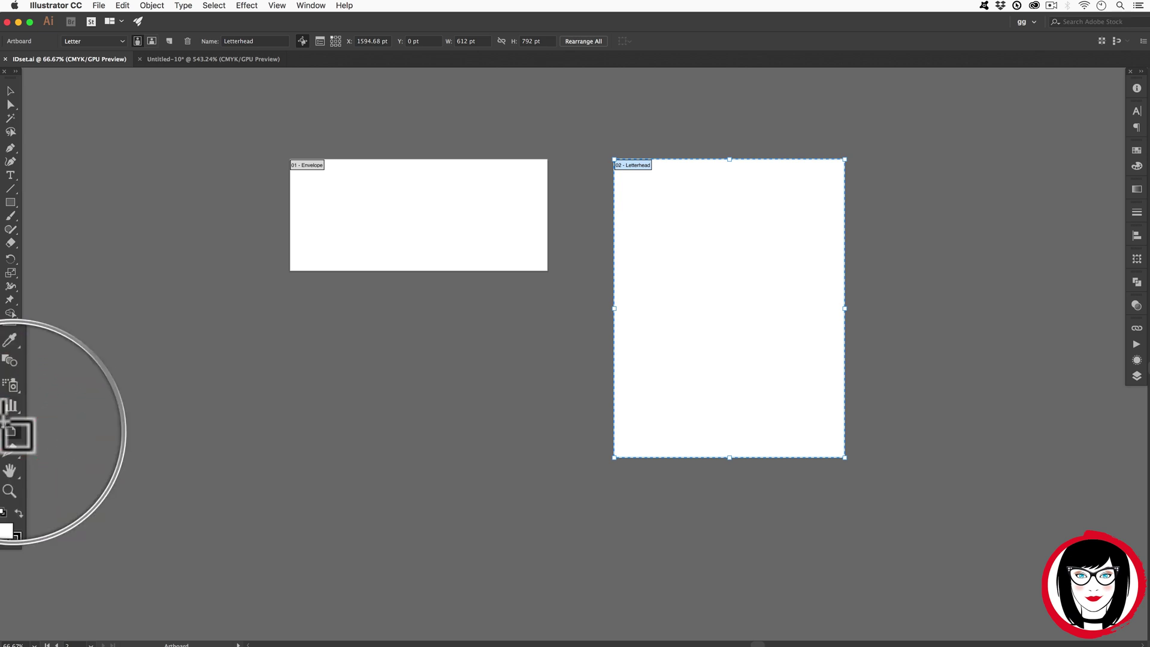
{"action": "left_click_drag", "start_coordinate": [291, 306], "coordinate": [482, 398]}
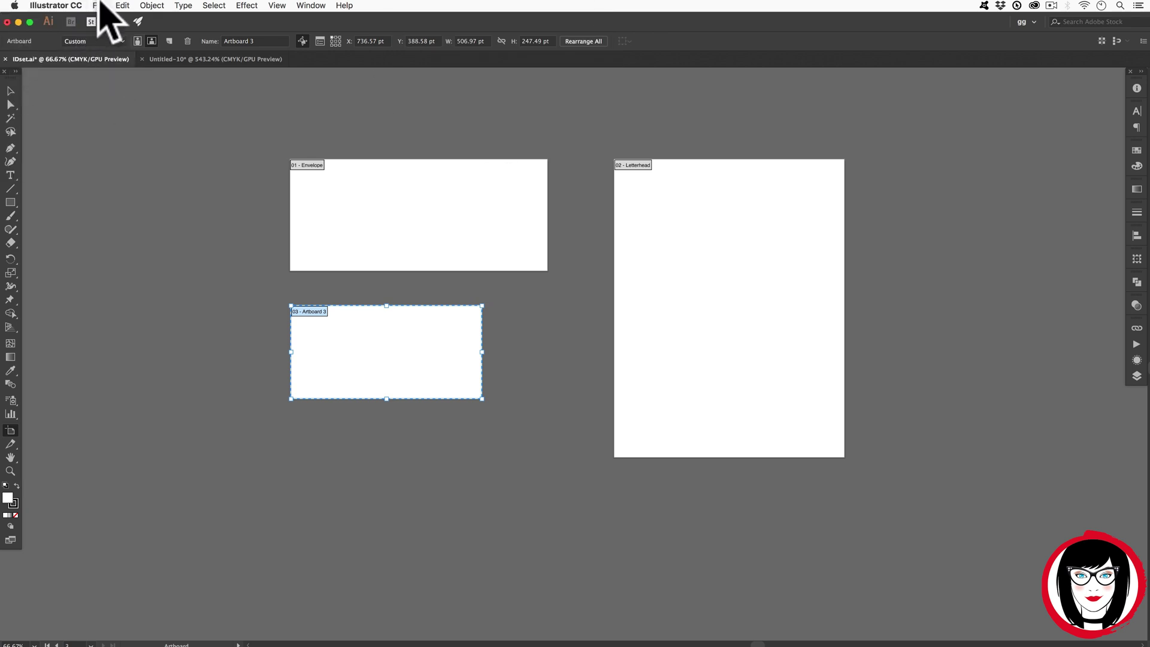
Change IDset.ai's document units to inches in Document Setup
{"action": "left_click", "coordinate": [98, 5]}
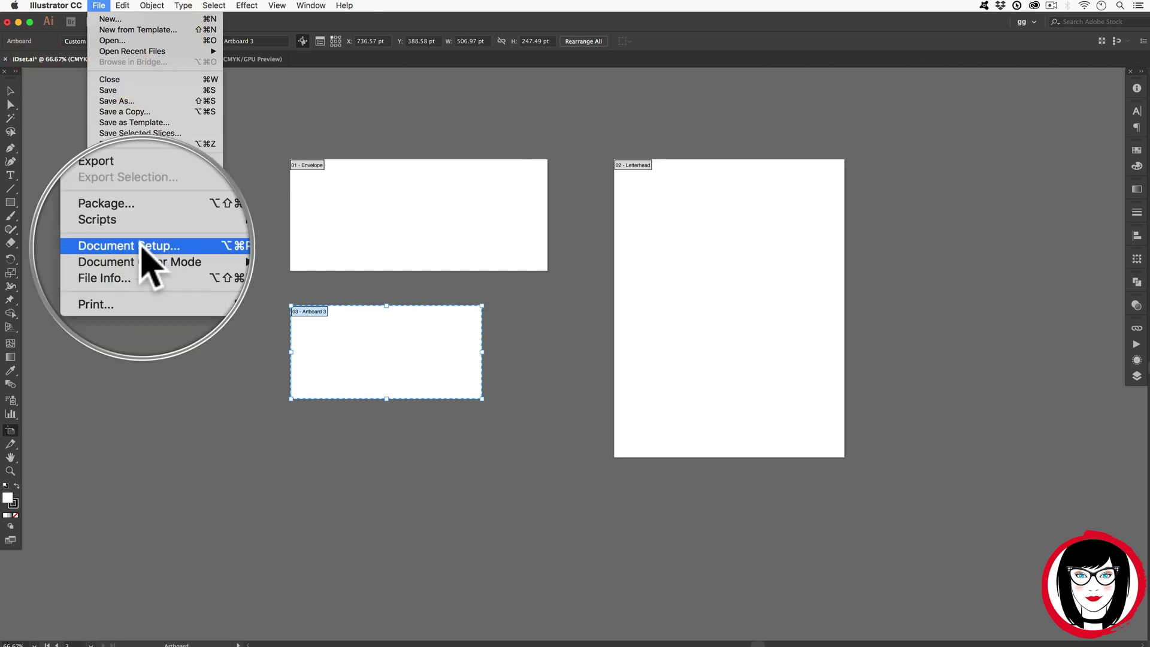
{"action": "left_click", "coordinate": [144, 251]}
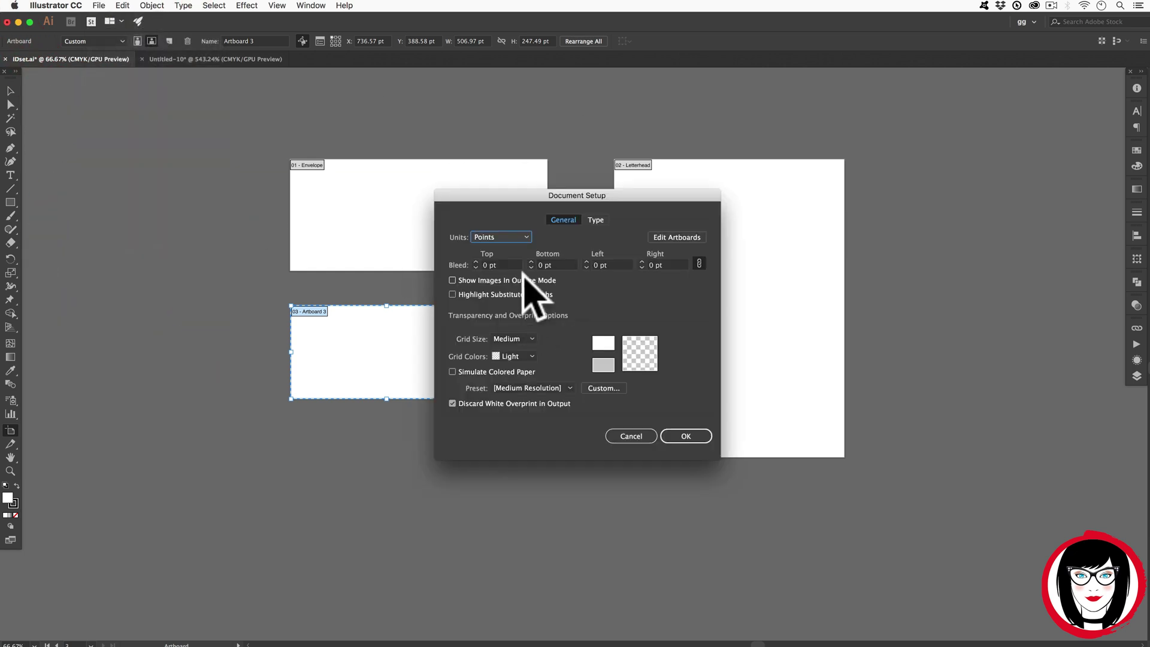
{"action": "left_click", "coordinate": [507, 236]}
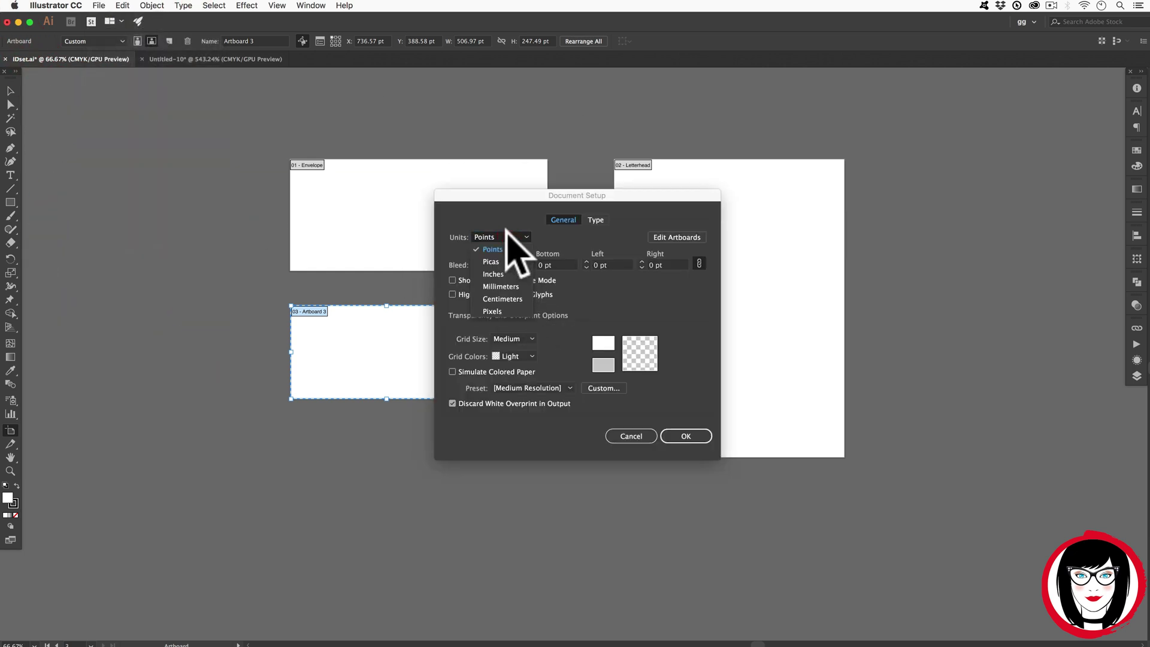
{"action": "left_click", "coordinate": [492, 274]}
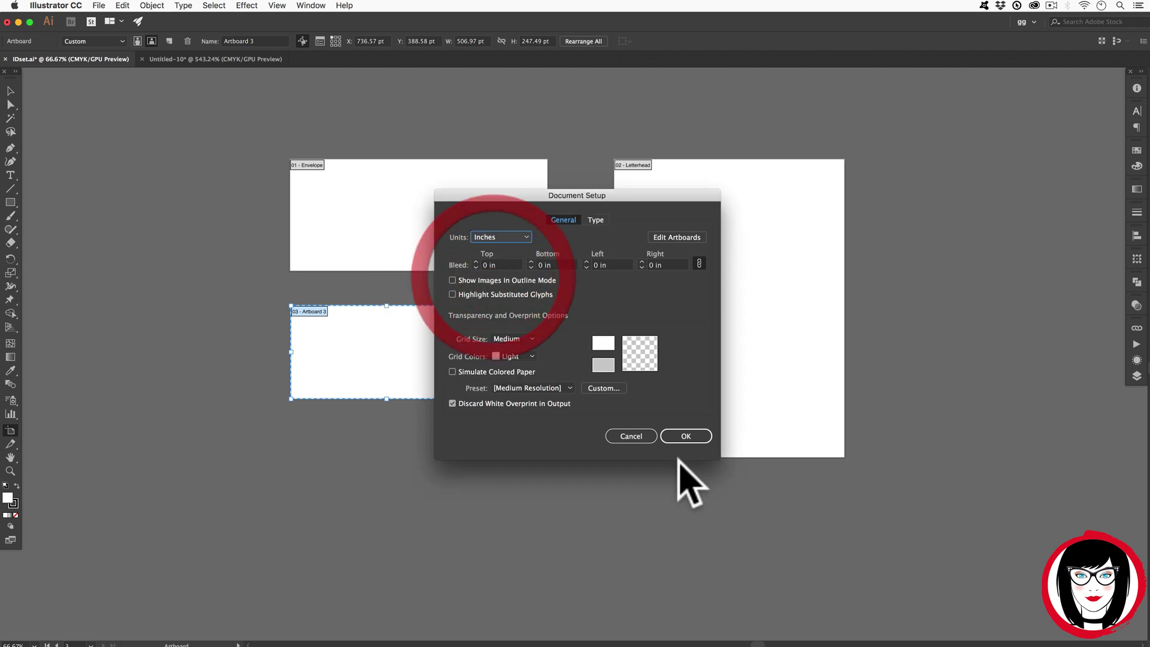
{"action": "left_click", "coordinate": [686, 437]}
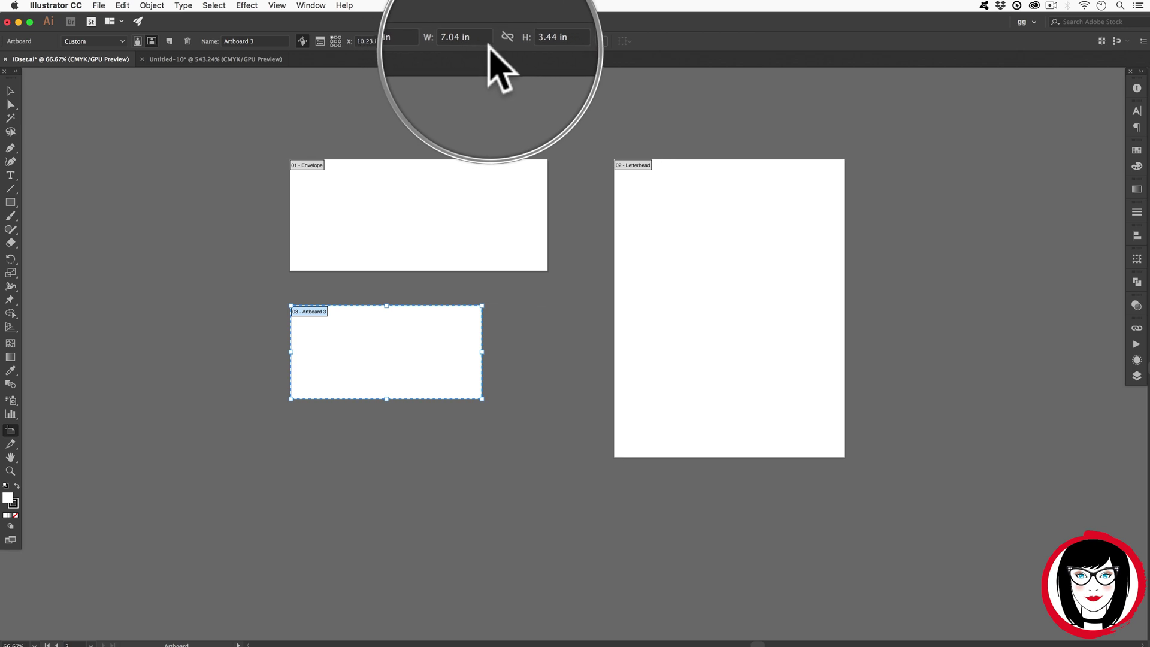
Resize Artboard 3 to 3.5 in wide by 2 in high
{"action": "left_click", "coordinate": [459, 41]}
{"action": "type", "text": "3"}
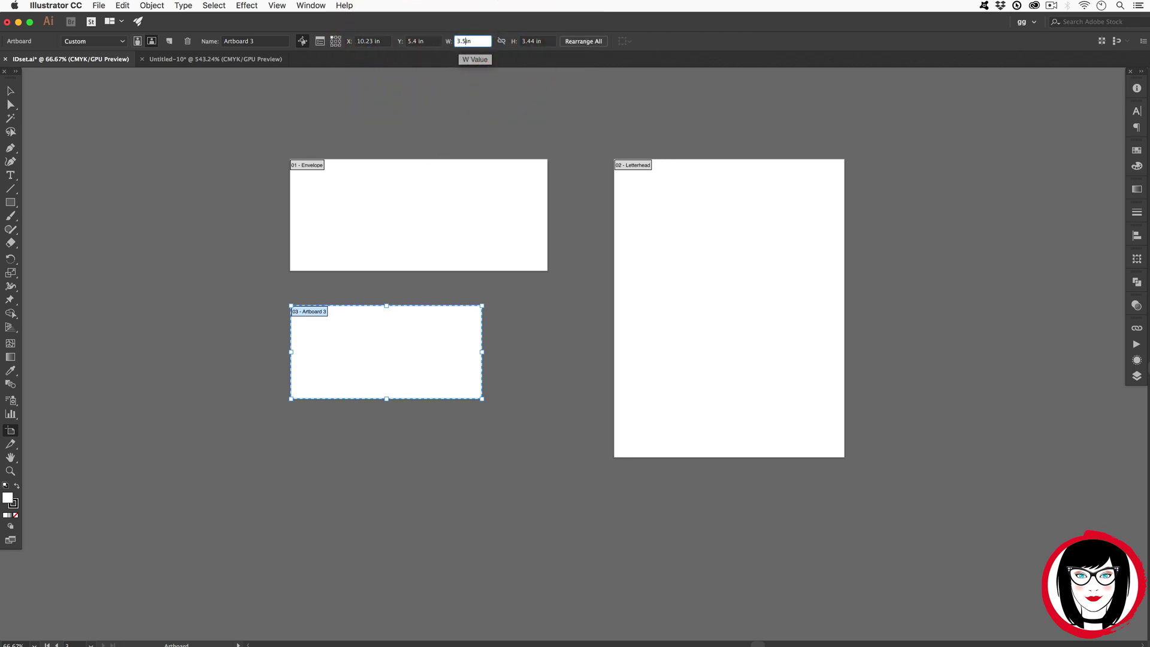
{"action": "type", "text": ".5"}
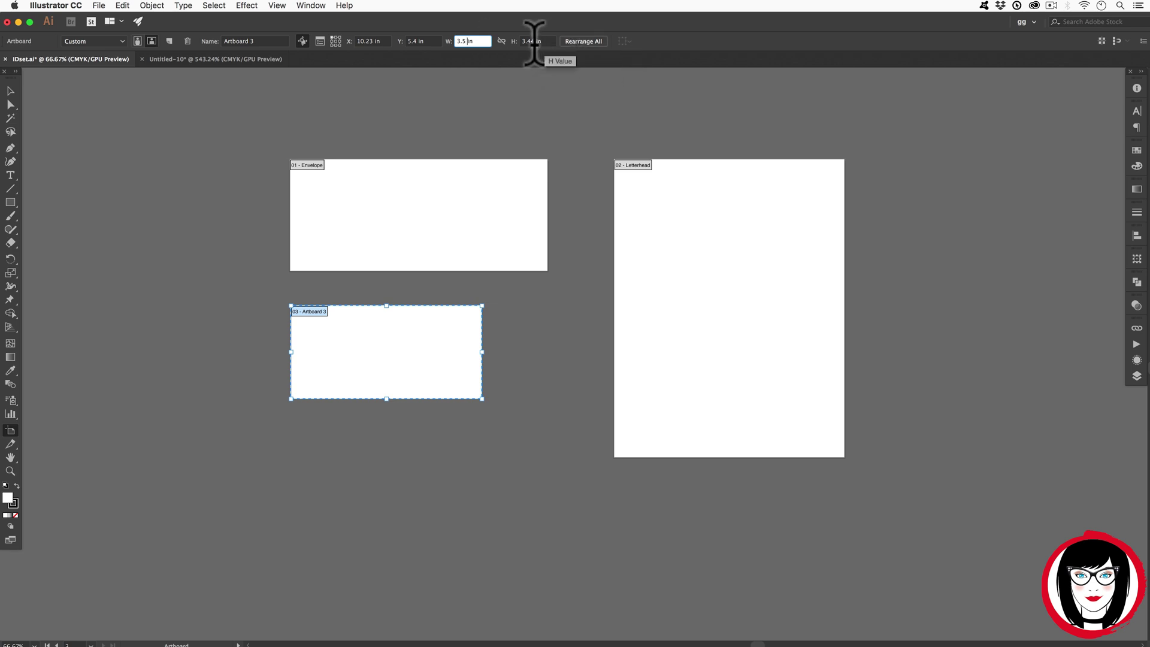
{"action": "left_click", "coordinate": [506, 40]}
{"action": "type", "text": "2"}
{"action": "key", "text": "Return"}
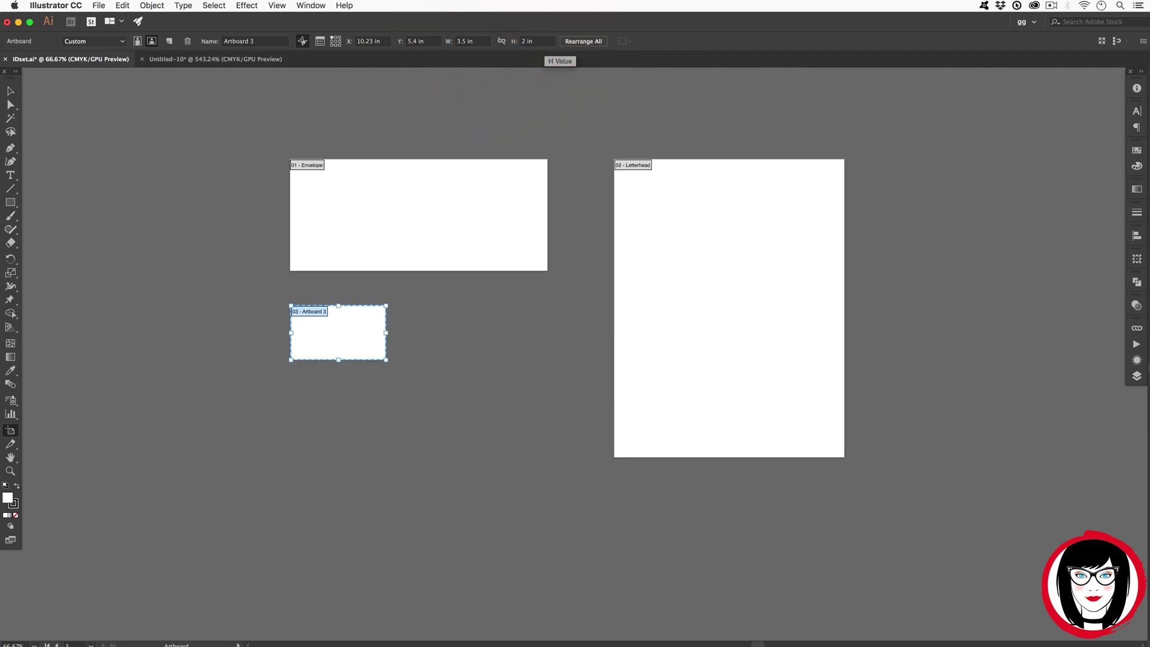
{"action": "left_click", "coordinate": [10, 90]}
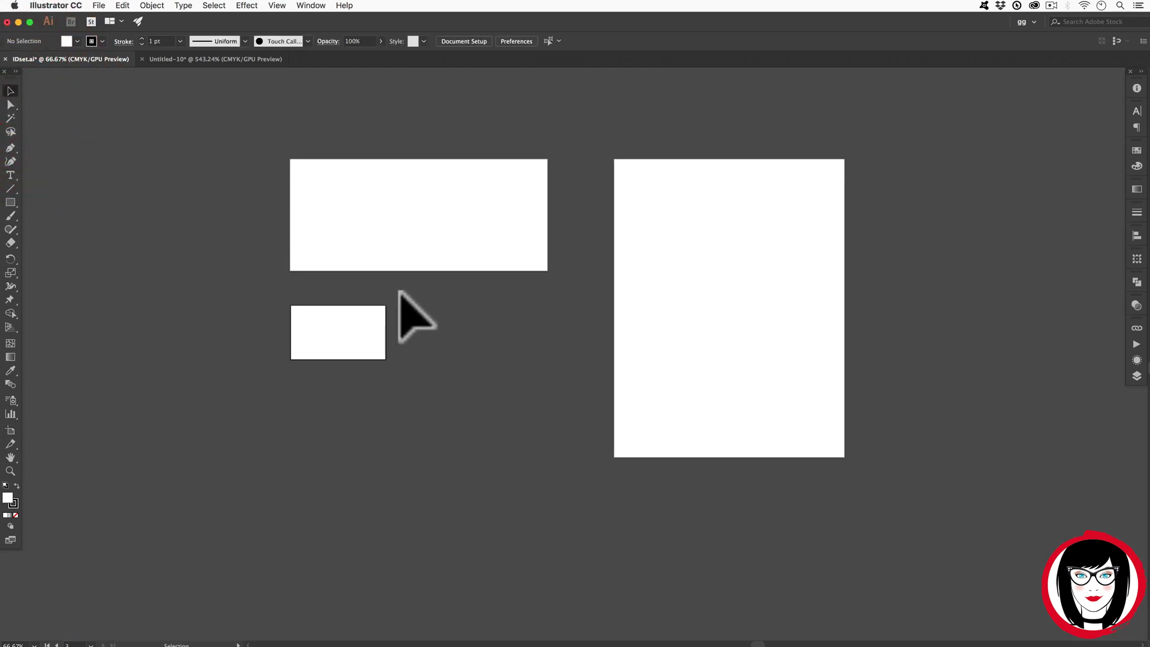
Zoom to 150% on the 3.5 × 2 in Artboard 3 and reselect it for editing
{"action": "left_click", "coordinate": [663, 197]}
{"action": "left_click", "coordinate": [418, 220]}
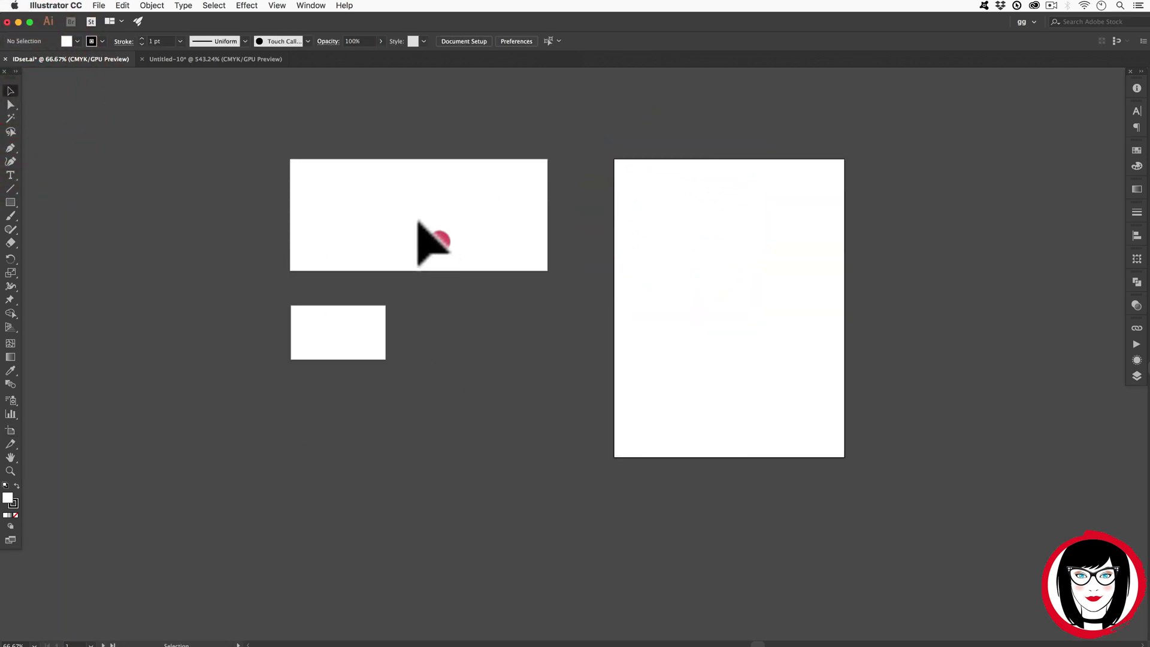
{"action": "left_click", "coordinate": [350, 337]}
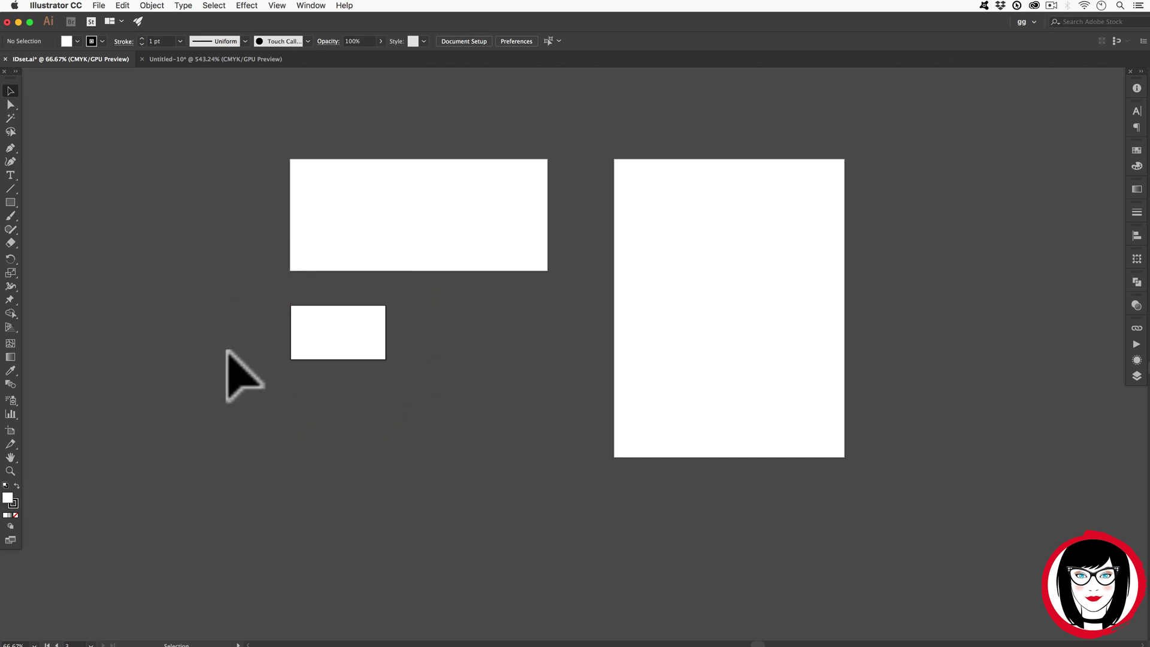
{"action": "key", "text": "super+1"}
{"action": "key", "text": "super+plus"}
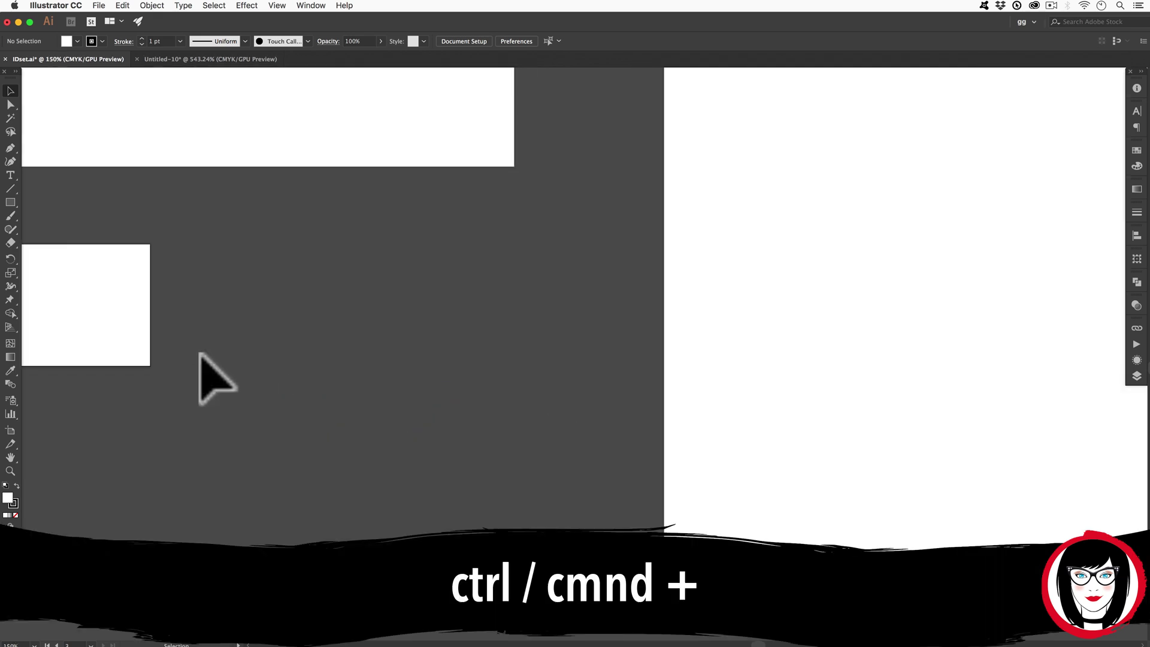
{"action": "key", "text": "h"}
{"action": "left_click_drag", "start_coordinate": [180, 351], "coordinate": [427, 309]}
{"action": "left_click", "coordinate": [10, 430]}
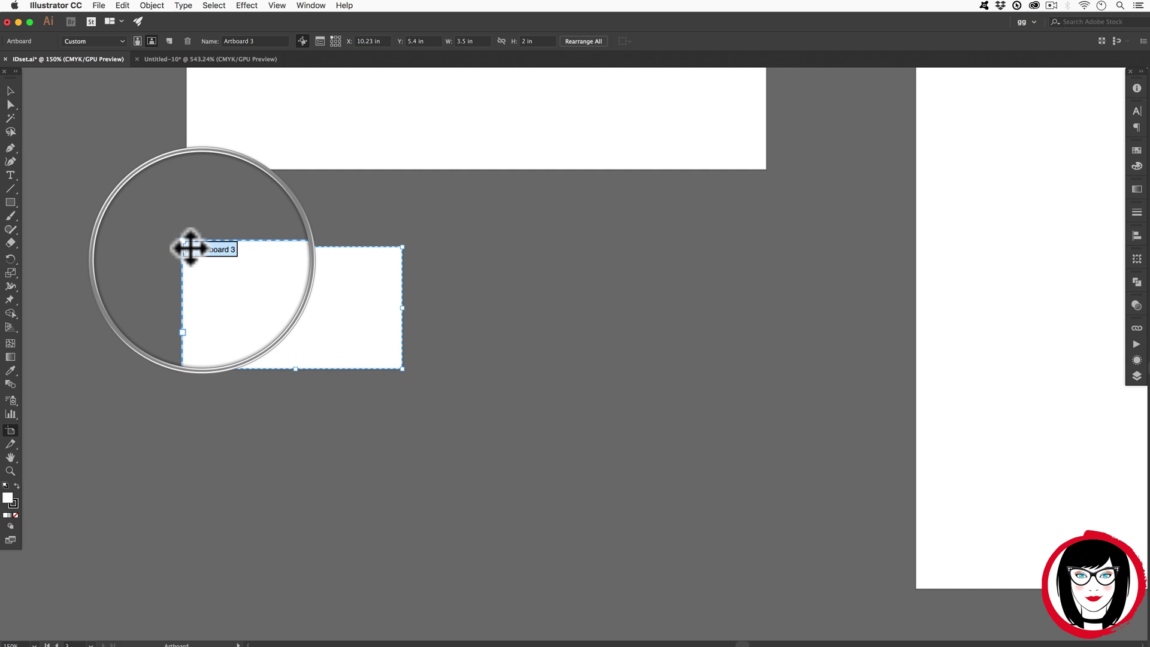
Rename Artboard 3 to 'Business Card'
{"action": "left_click", "coordinate": [240, 41]}
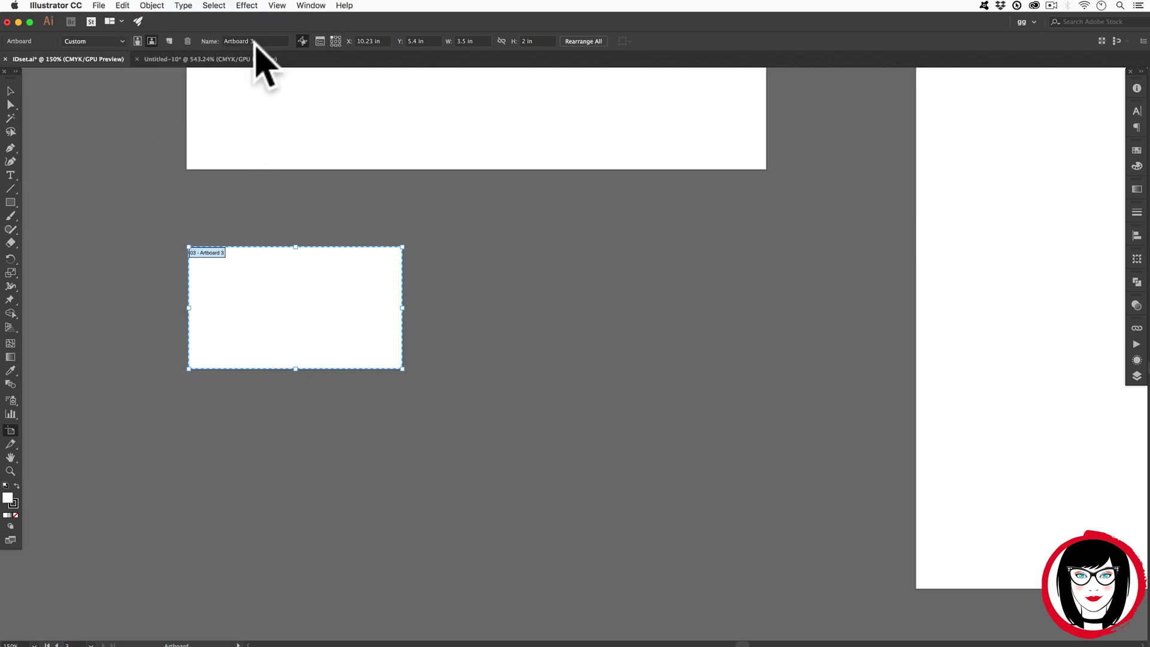
{"action": "key", "text": "BackSpace"}
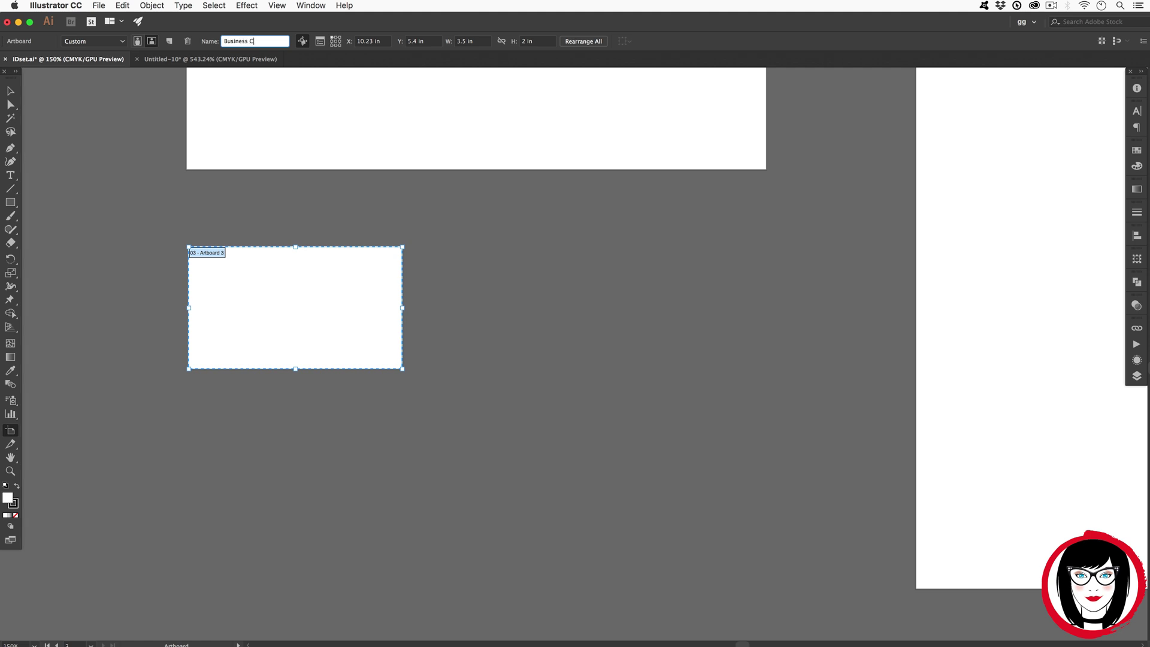
{"action": "key", "text": "Return"}
Check the Envelope and Letterhead artboards, ending with Business Card selected
{"action": "left_click", "coordinate": [10, 430]}
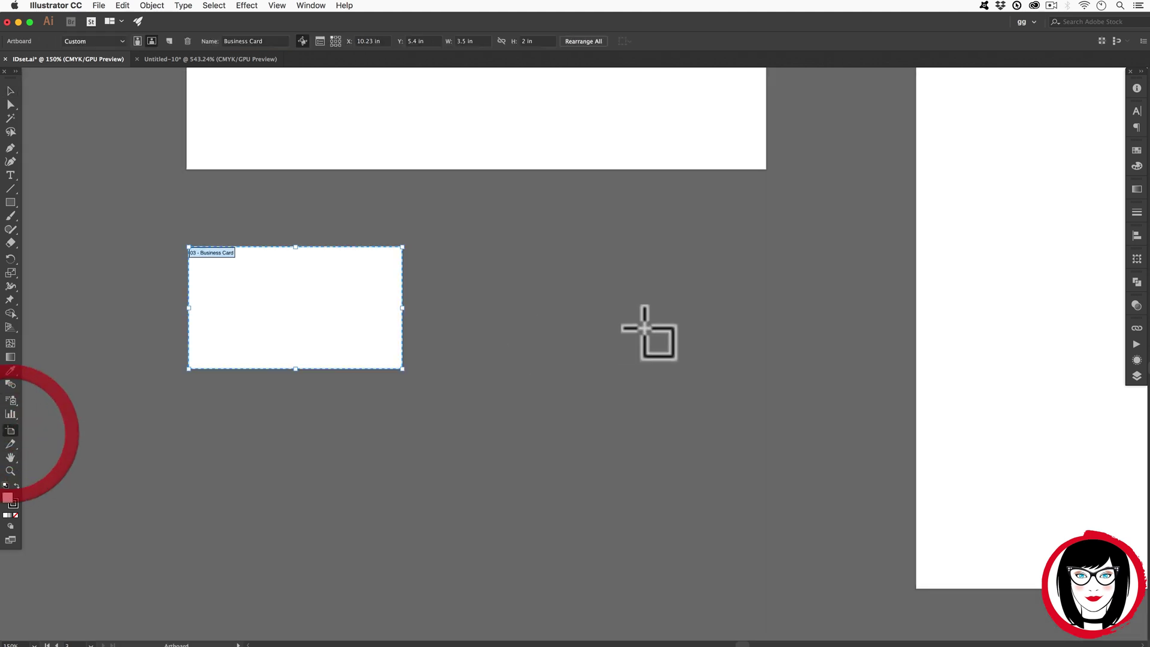
{"action": "scroll", "coordinate": [659, 318], "scroll_direction": "up", "scroll_amount": 5}
{"action": "scroll", "coordinate": [675, 318], "scroll_direction": "up", "scroll_amount": 3}
{"action": "left_click", "coordinate": [454, 282]}
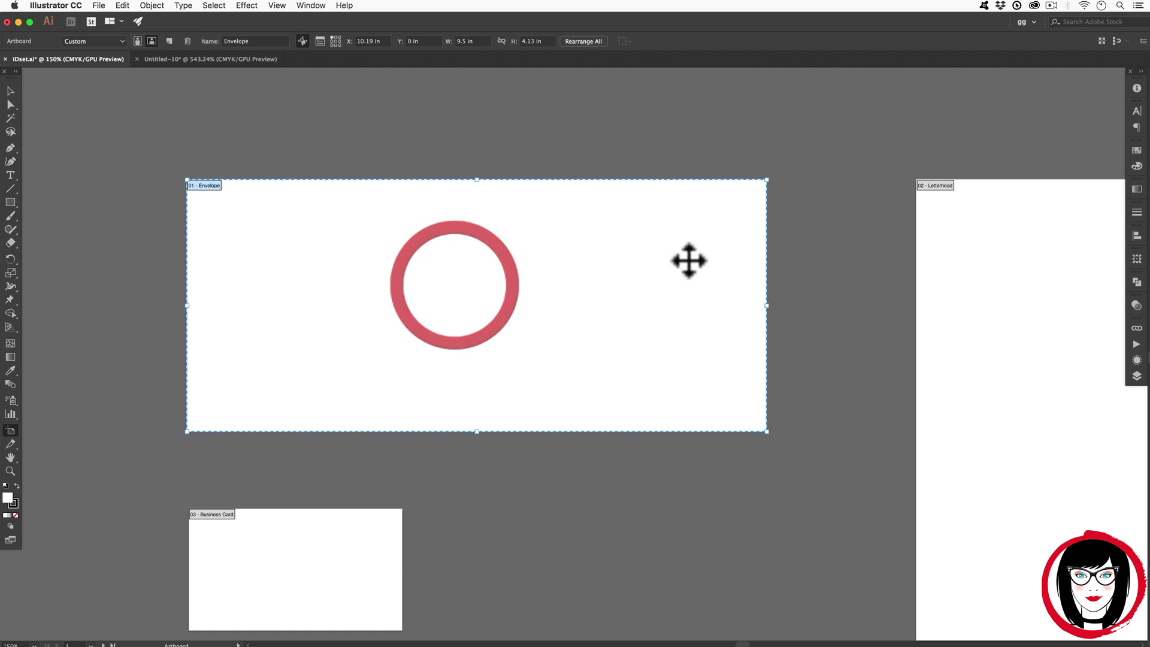
{"action": "left_click", "coordinate": [970, 288]}
{"action": "left_click", "coordinate": [480, 303]}
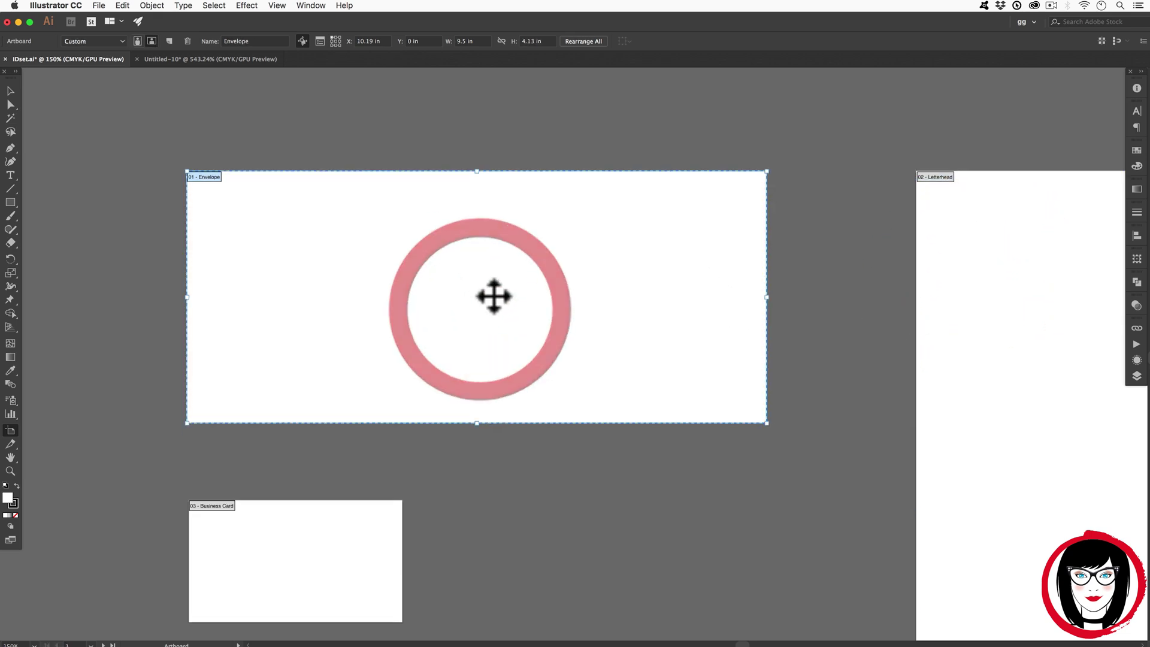
{"action": "scroll", "coordinate": [408, 395], "scroll_direction": "down", "scroll_amount": 2}
{"action": "left_click", "coordinate": [311, 501]}
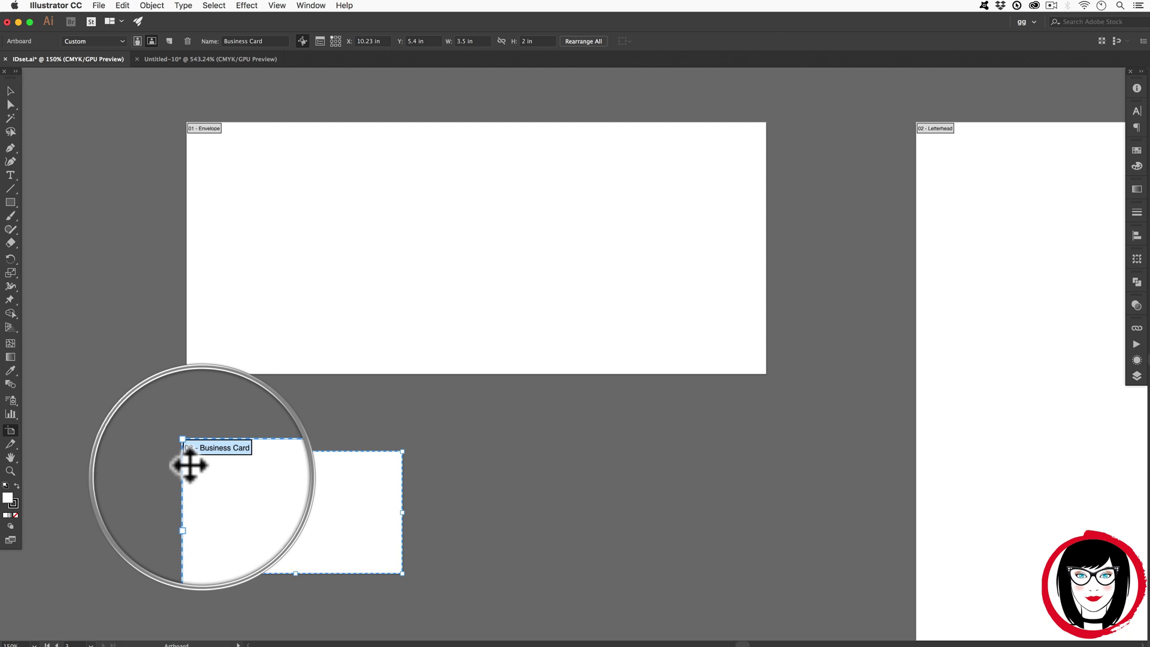
Alt-drag the Business Card artboard to the right to create a duplicate beside it
{"action": "key", "text": "Escape"}
{"action": "scroll", "coordinate": [358, 570], "scroll_direction": "down", "scroll_amount": 3}
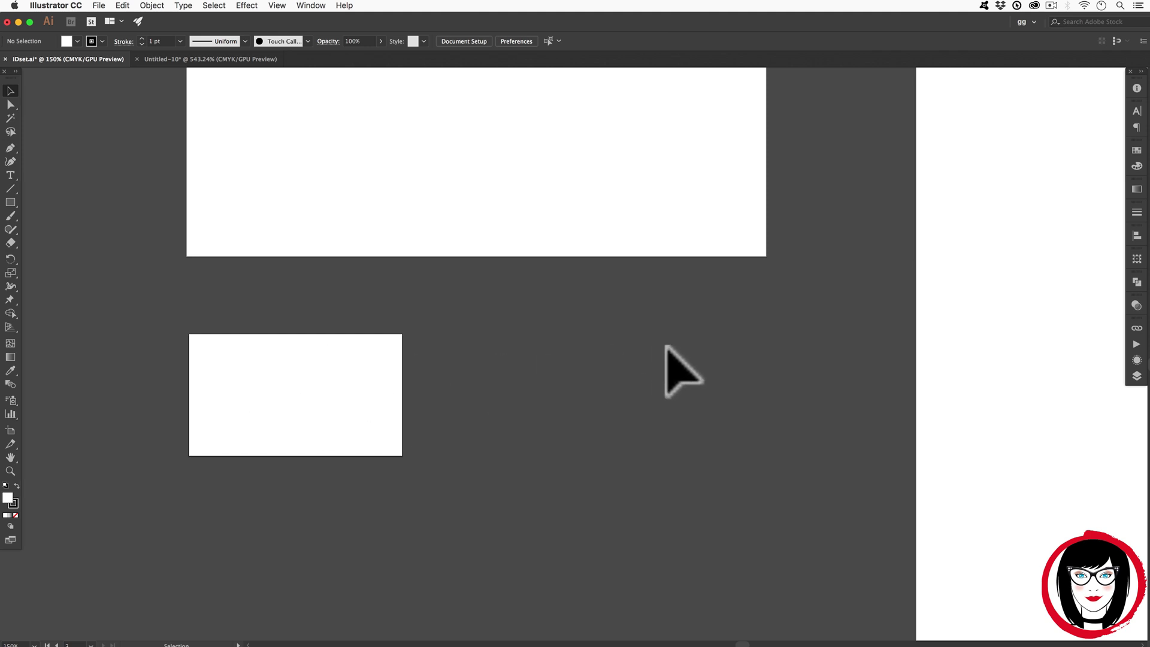
{"action": "left_click", "coordinate": [11, 430]}
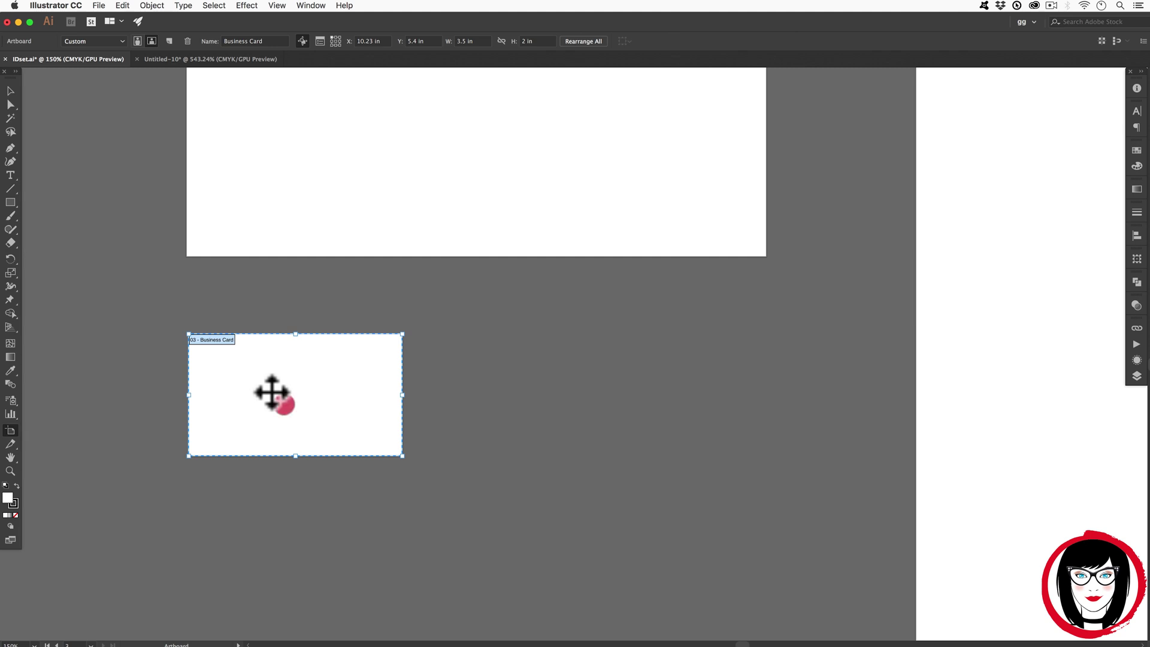
{"action": "left_click_drag", "start_coordinate": [271, 394], "coordinate": [518, 356]}
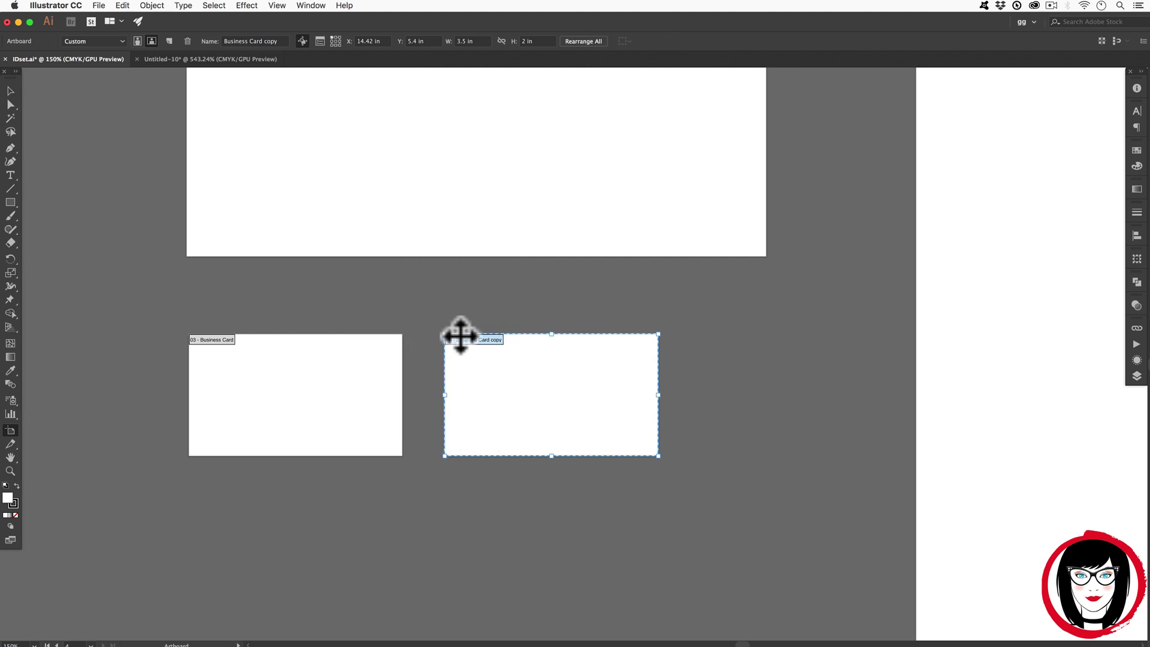
{"action": "left_click", "coordinate": [262, 40]}
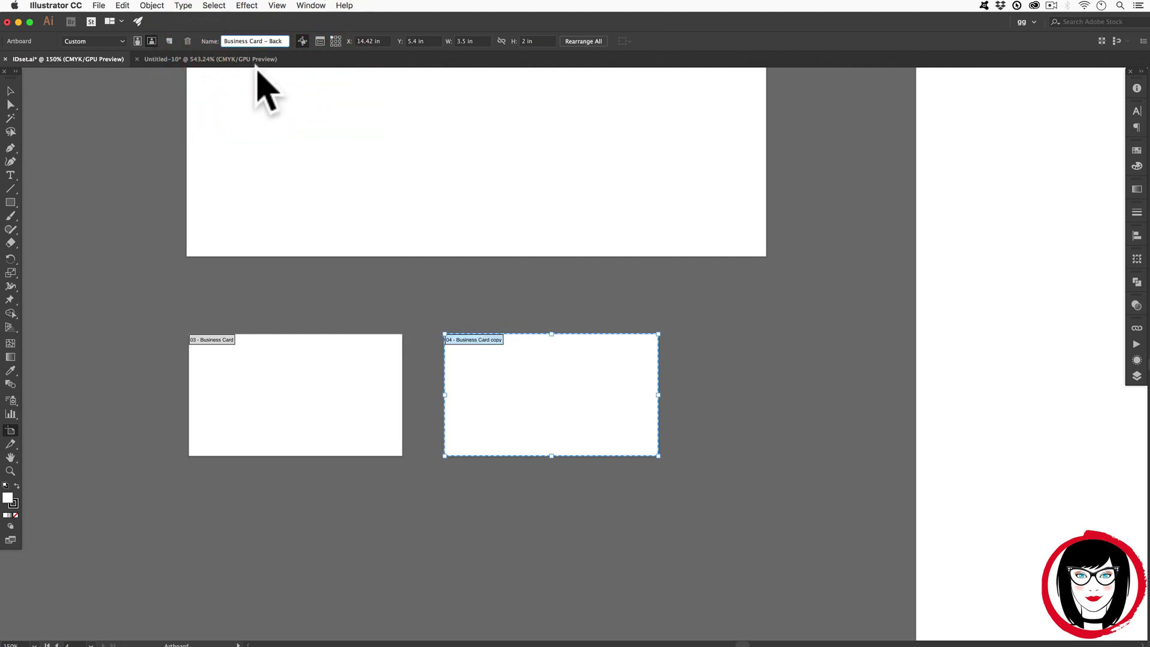
Rename the original card artboard 'Business Card - Front', then reselect Business Card - Back
{"action": "left_click", "coordinate": [201, 335]}
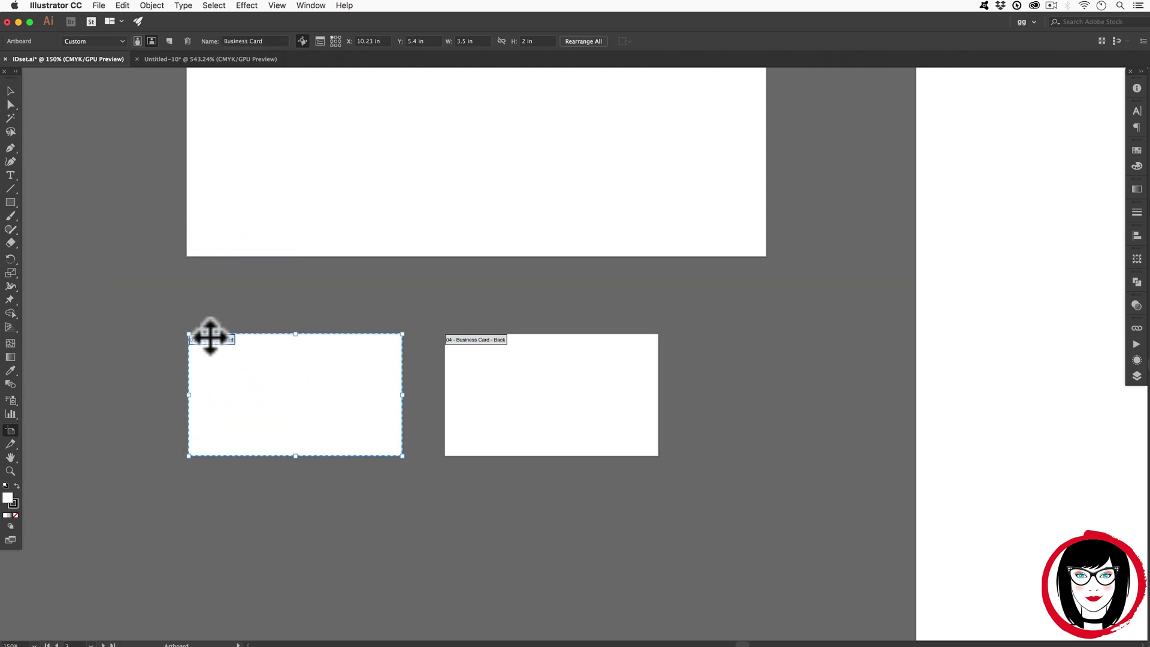
{"action": "left_click", "coordinate": [266, 41]}
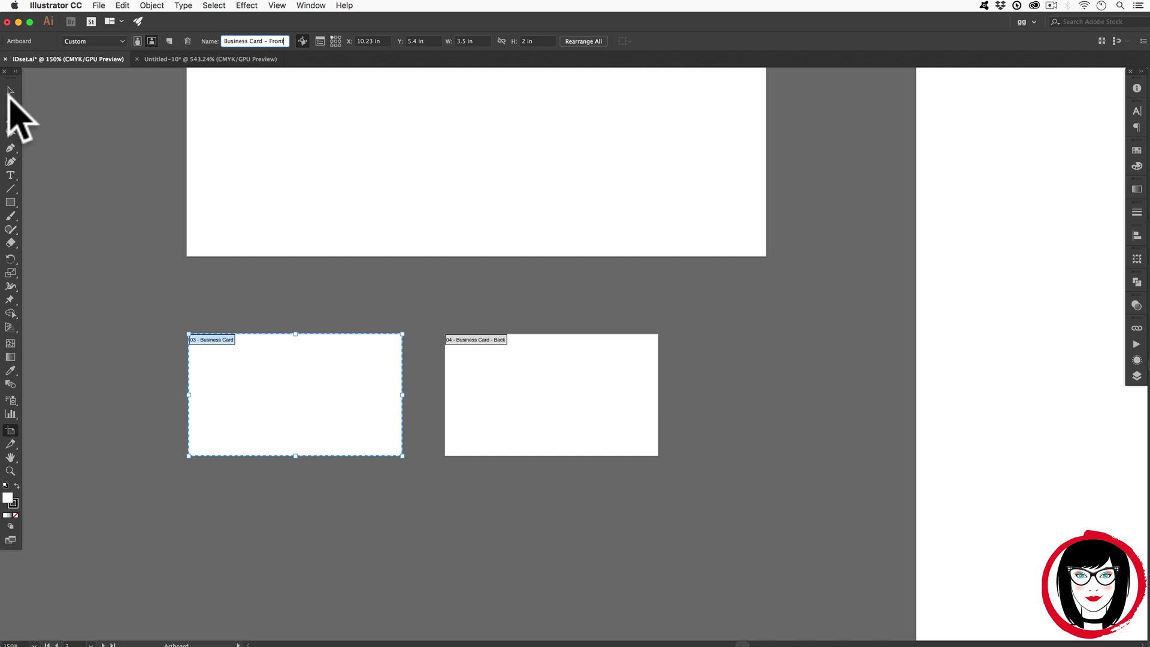
{"action": "left_click", "coordinate": [10, 90]}
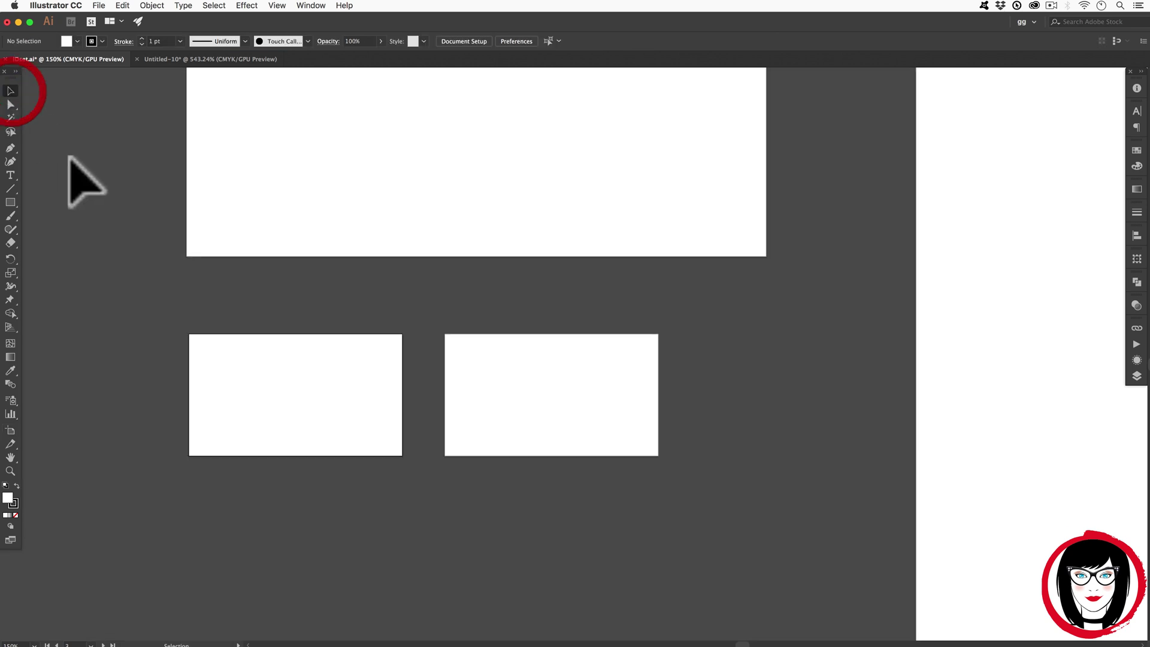
{"action": "left_click", "coordinate": [11, 429]}
{"action": "scroll", "coordinate": [476, 411], "scroll_direction": "up", "scroll_amount": 3}
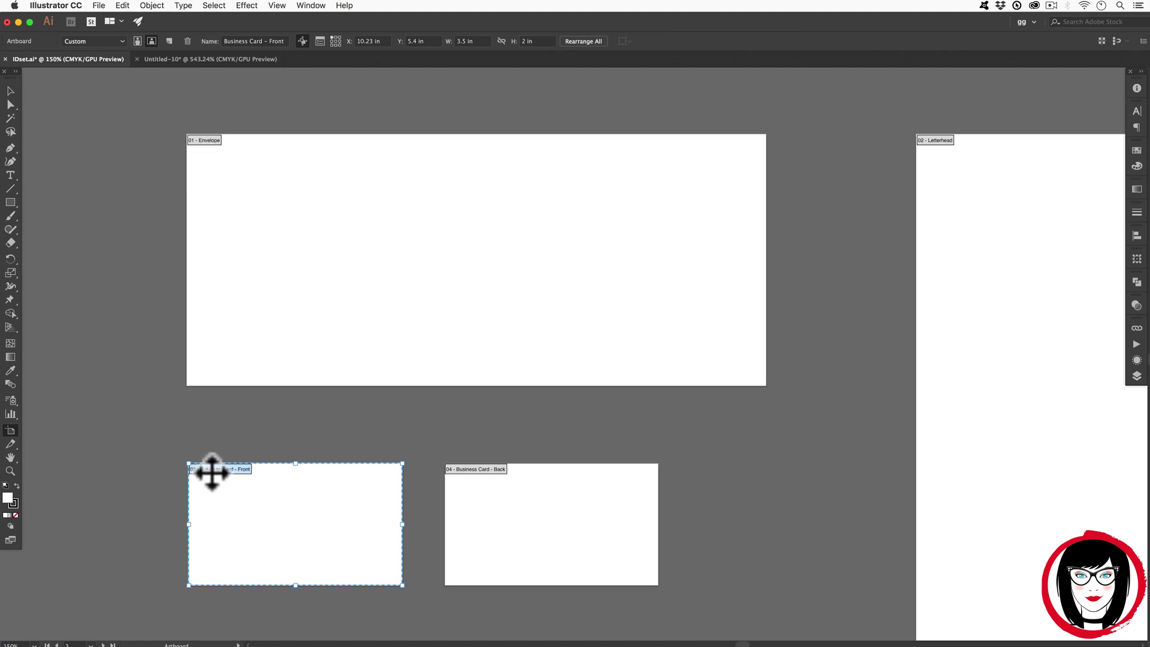
{"action": "left_click", "coordinate": [510, 489]}
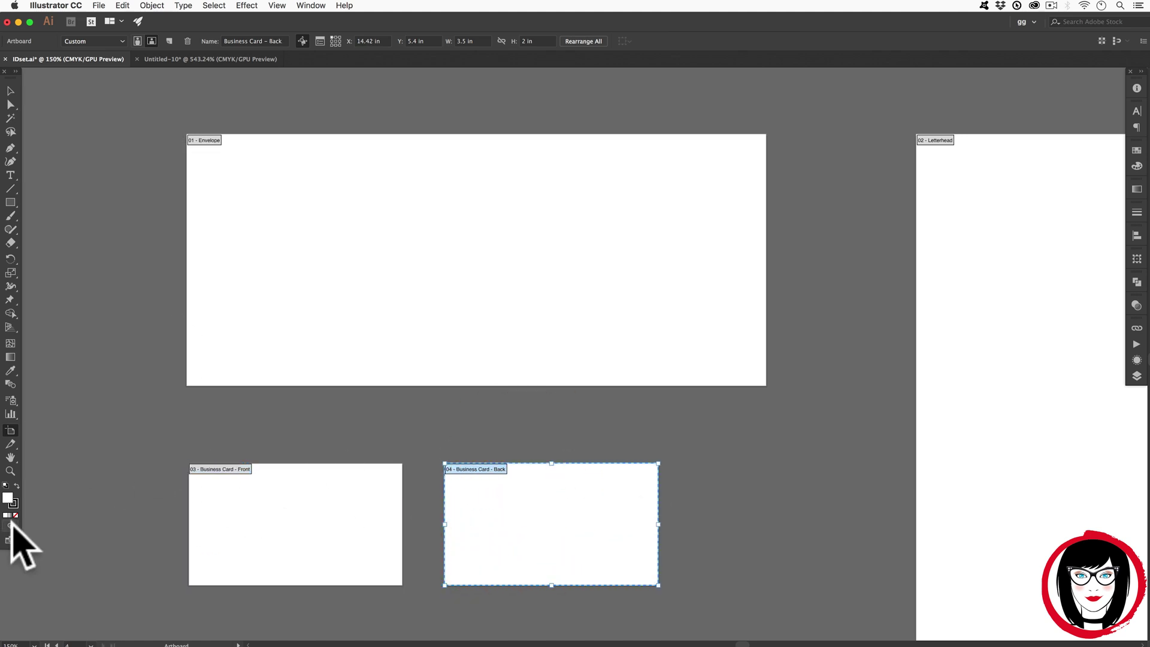
{"action": "left_click", "coordinate": [10, 459]}
{"action": "left_click_drag", "start_coordinate": [829, 449], "coordinate": [746, 428]}
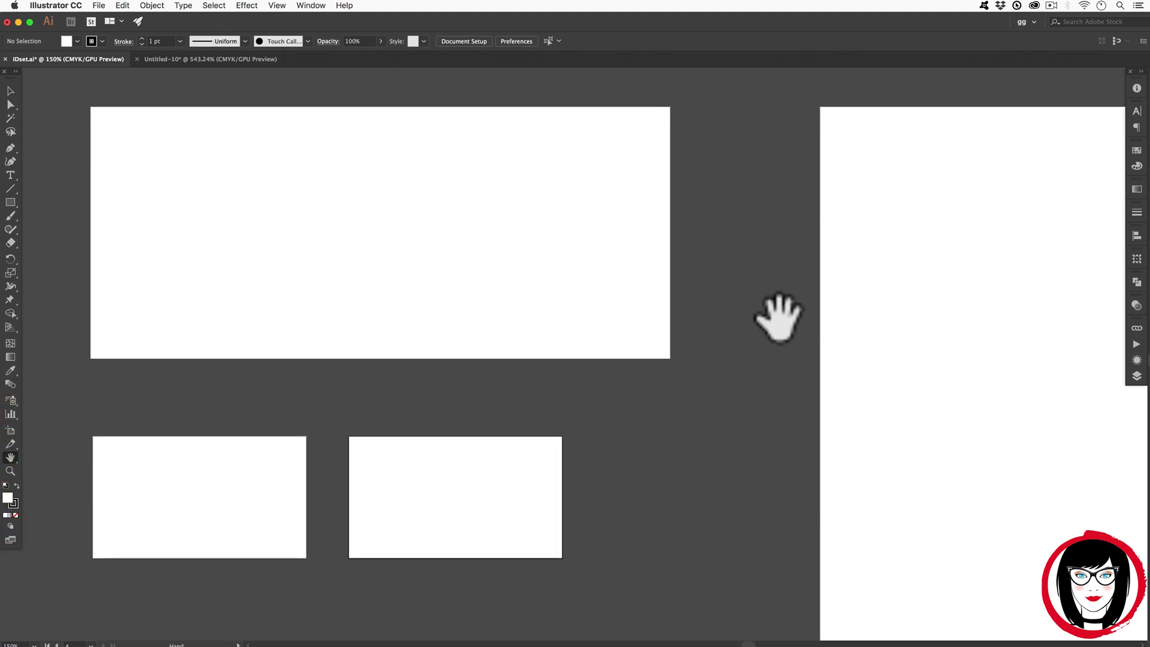
Draw a 2 in red circle on the Envelope and copy it to the Letterhead and a business card
{"action": "key", "text": "l"}
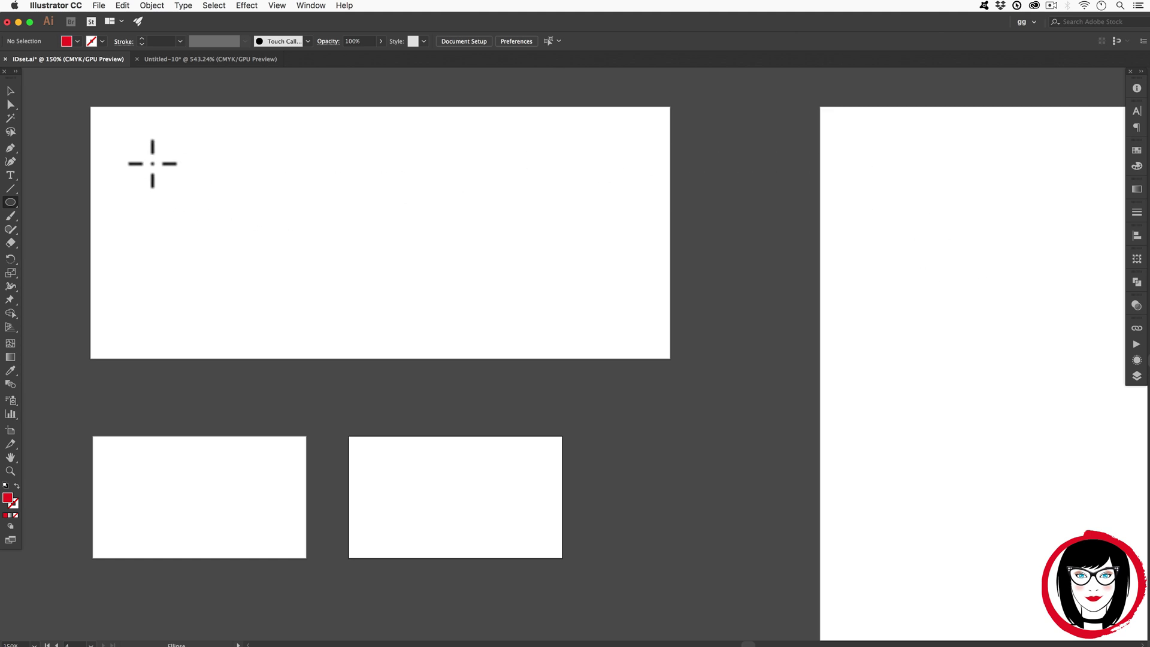
{"action": "mouse_move", "coordinate": [155, 169]}
{"action": "left_mouse_down"}
{"action": "mouse_move", "coordinate": [231, 205]}
{"action": "mouse_move", "coordinate": [272, 261]}
{"action": "mouse_move", "coordinate": [274, 287]}
{"action": "left_mouse_up"}
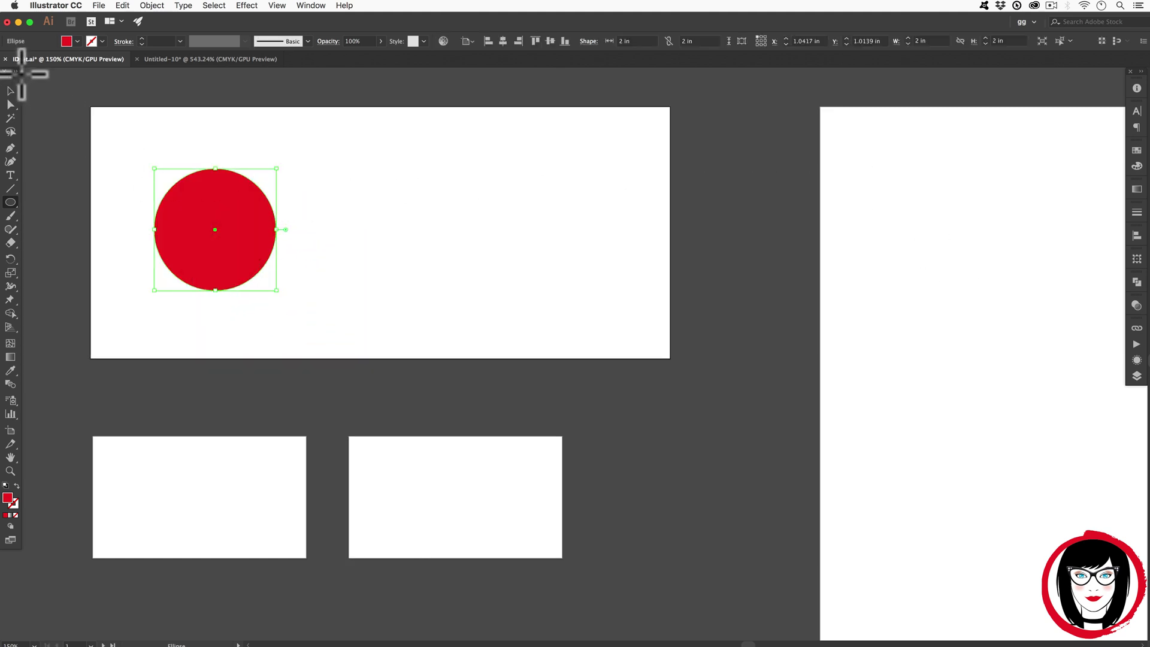
{"action": "left_click", "coordinate": [11, 91]}
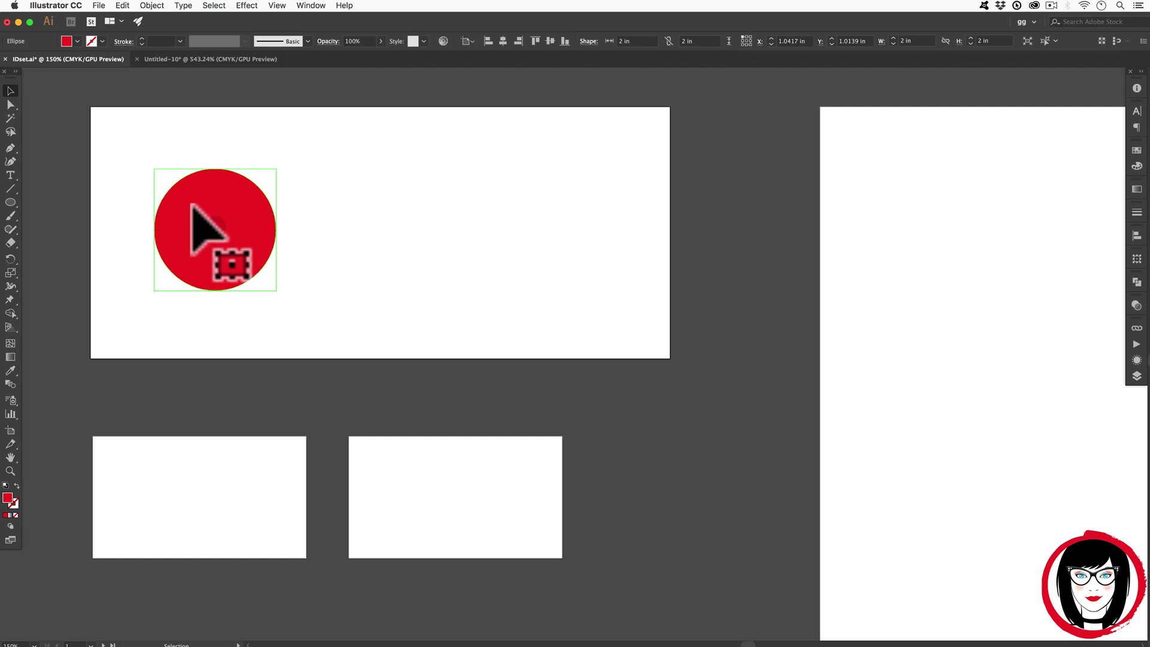
{"action": "left_click_drag", "start_coordinate": [191, 205], "coordinate": [923, 288]}
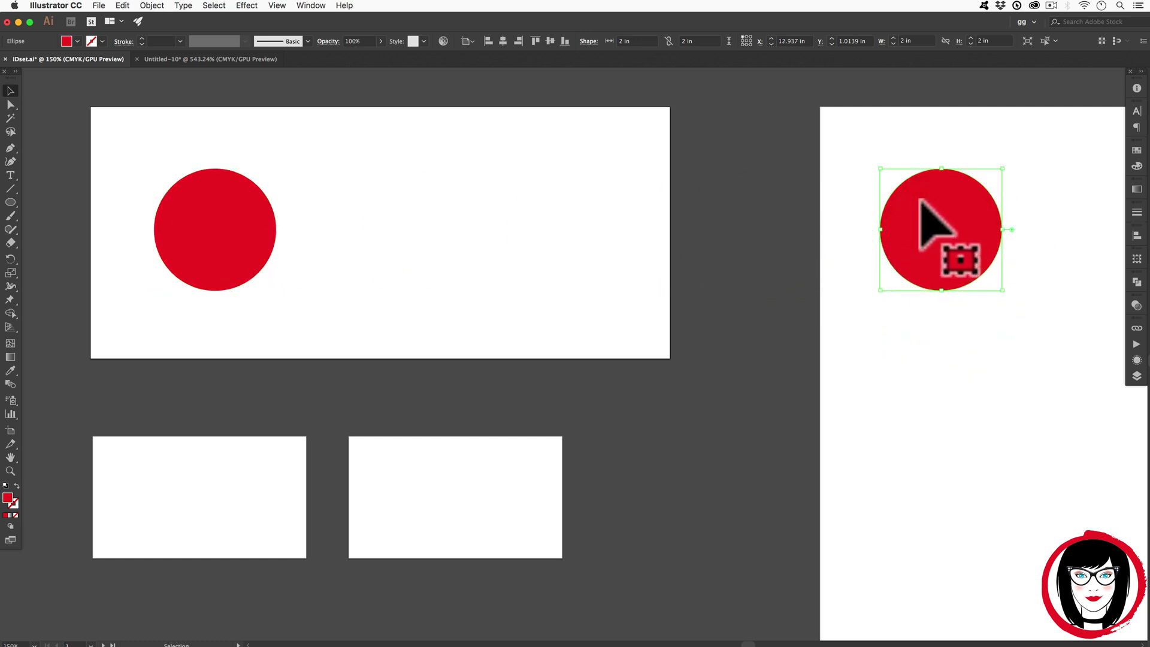
{"action": "left_click_drag", "start_coordinate": [921, 202], "coordinate": [183, 490]}
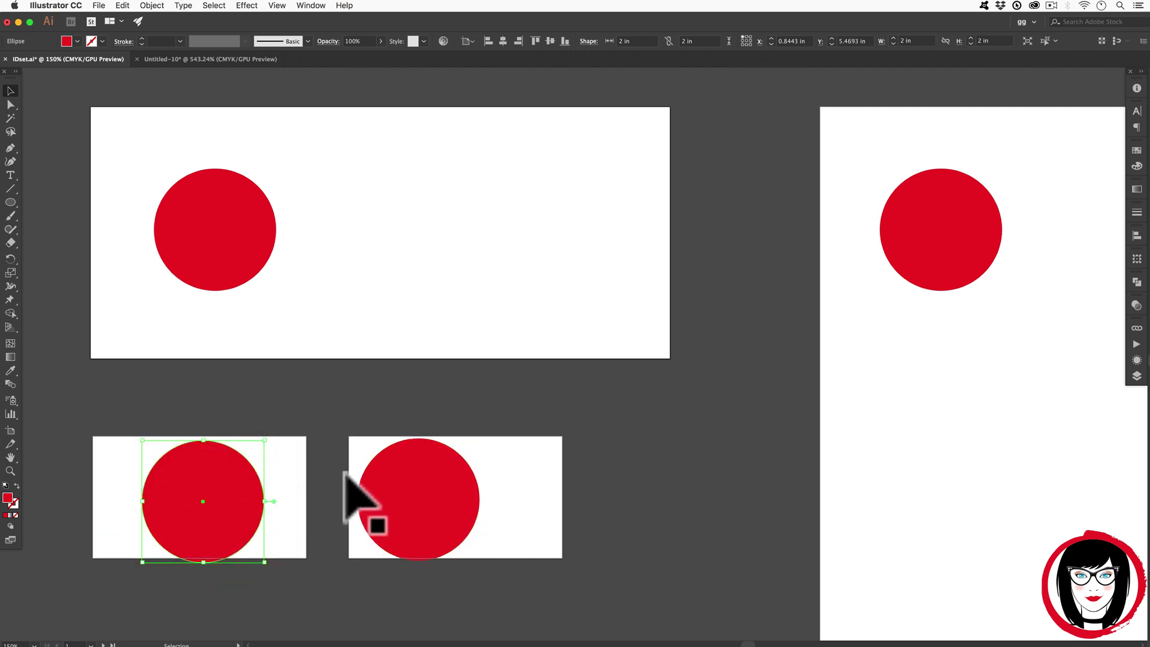
Delete the extra circles on the back card, Letterhead and Envelope
{"action": "left_click", "coordinate": [367, 474]}
{"action": "key", "text": "Delete"}
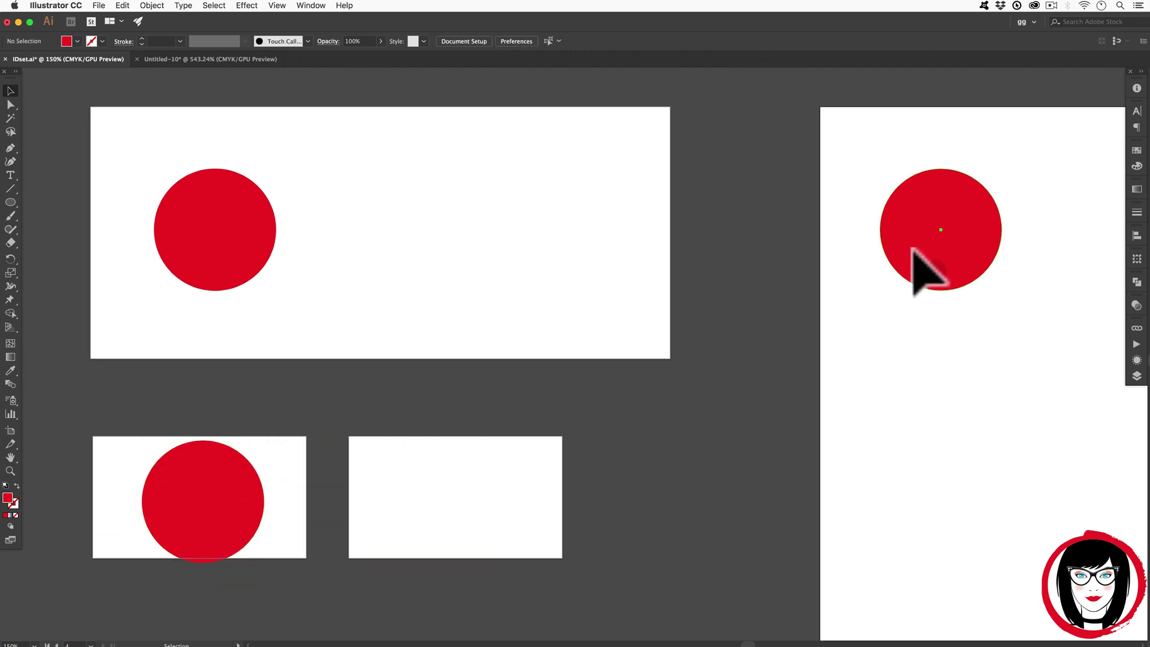
{"action": "left_click", "coordinate": [923, 270]}
{"action": "key", "text": "Delete"}
{"action": "left_click", "coordinate": [210, 230]}
{"action": "key", "text": "Delete"}
Move the remaining circle onto the Envelope, shrink it to about 1.04 in, and place it top-left
{"action": "left_click_drag", "start_coordinate": [206, 501], "coordinate": [187, 197]}
{"action": "left_click_drag", "start_coordinate": [245, 257], "coordinate": [193, 190]}
{"action": "left_click_drag", "start_coordinate": [134, 152], "coordinate": [165, 181]}
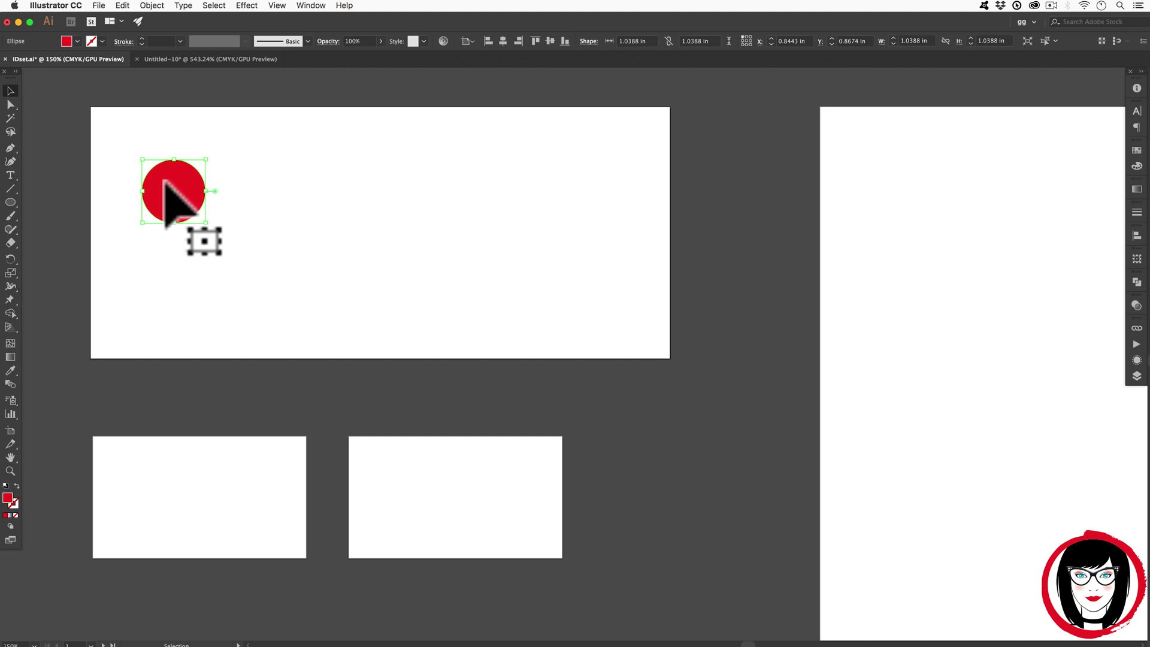
{"action": "key", "text": "a"}
{"action": "key", "text": "v"}
{"action": "left_click", "coordinate": [869, 249]}
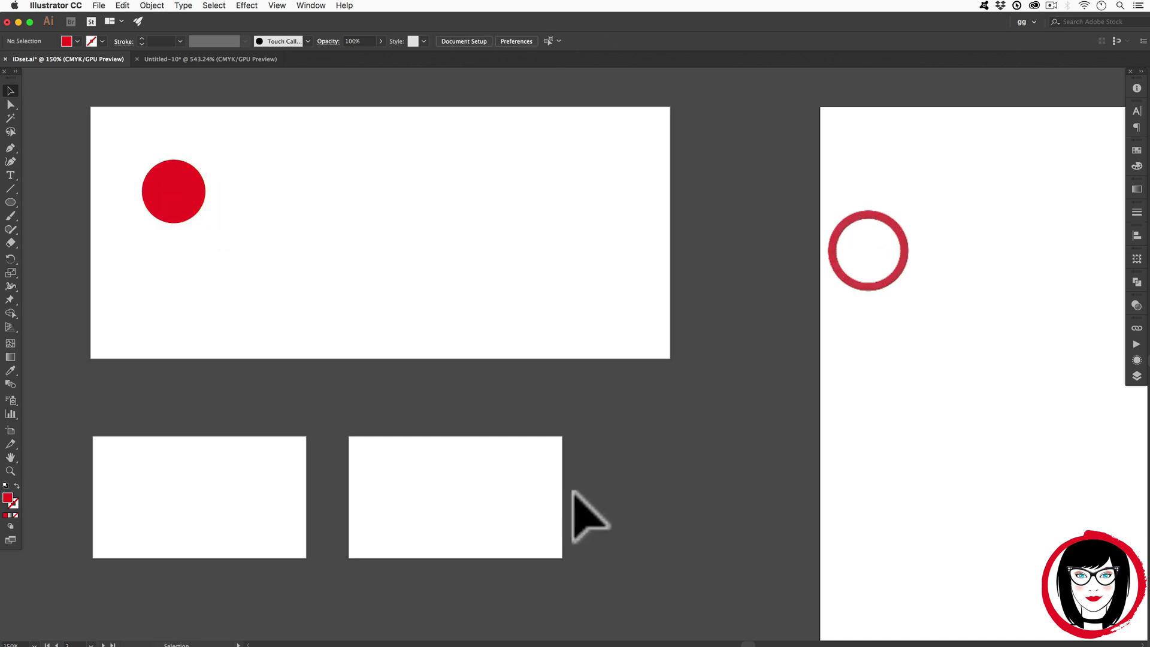
{"action": "left_click", "coordinate": [565, 509]}
{"action": "left_click", "coordinate": [310, 510]}
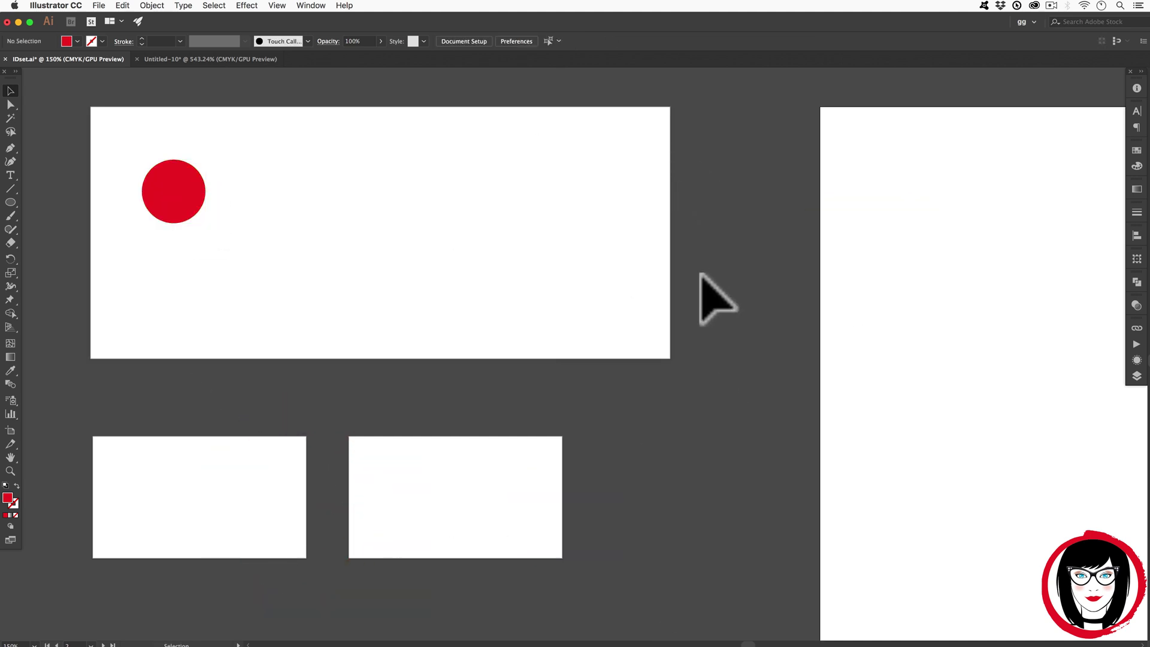
{"action": "left_click", "coordinate": [160, 175]}
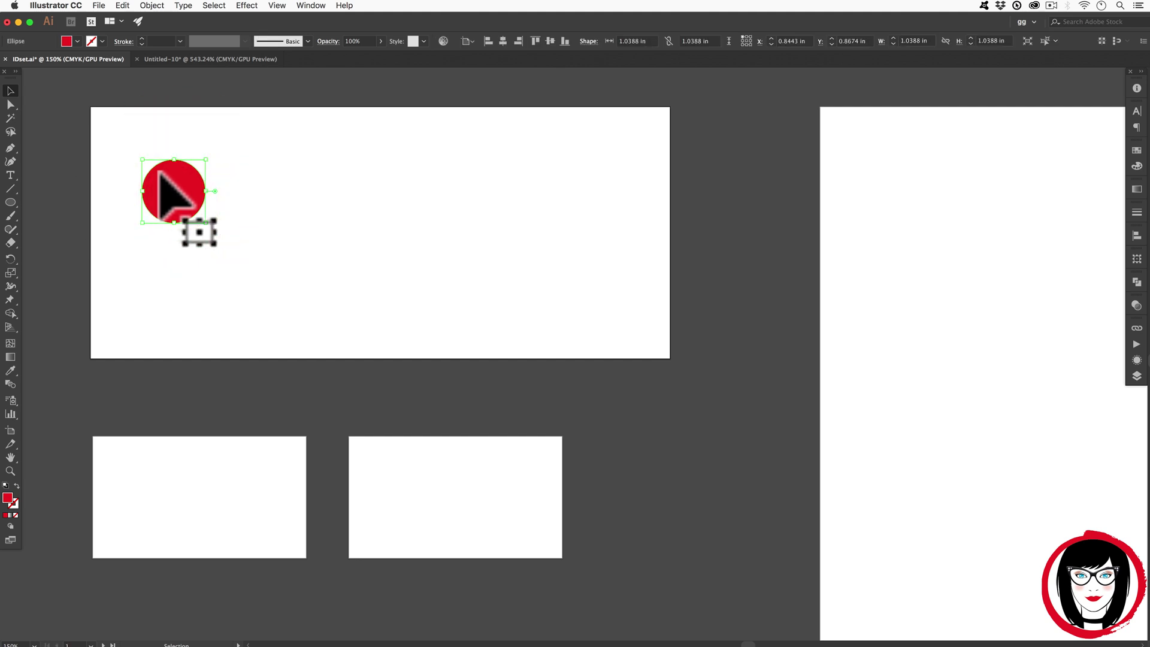
Copy the red circle, delete the original, and use Paste on All Artboards to place it top-left on all four artboards
{"action": "key", "text": "super+c"}
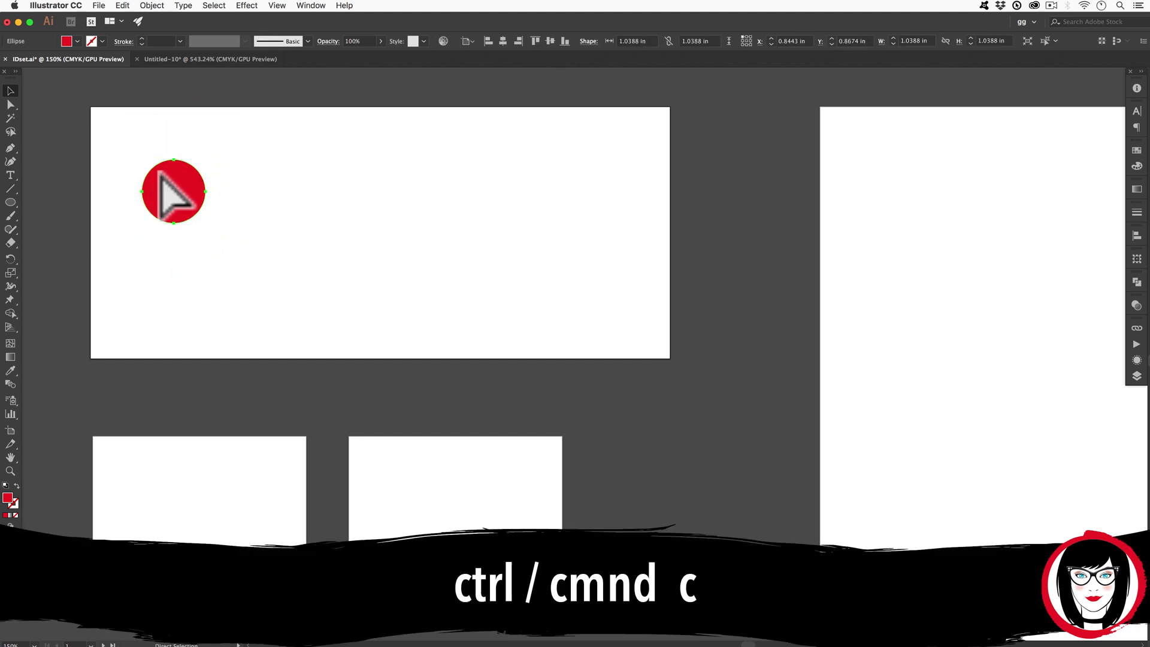
{"action": "left_click", "coordinate": [122, 6]}
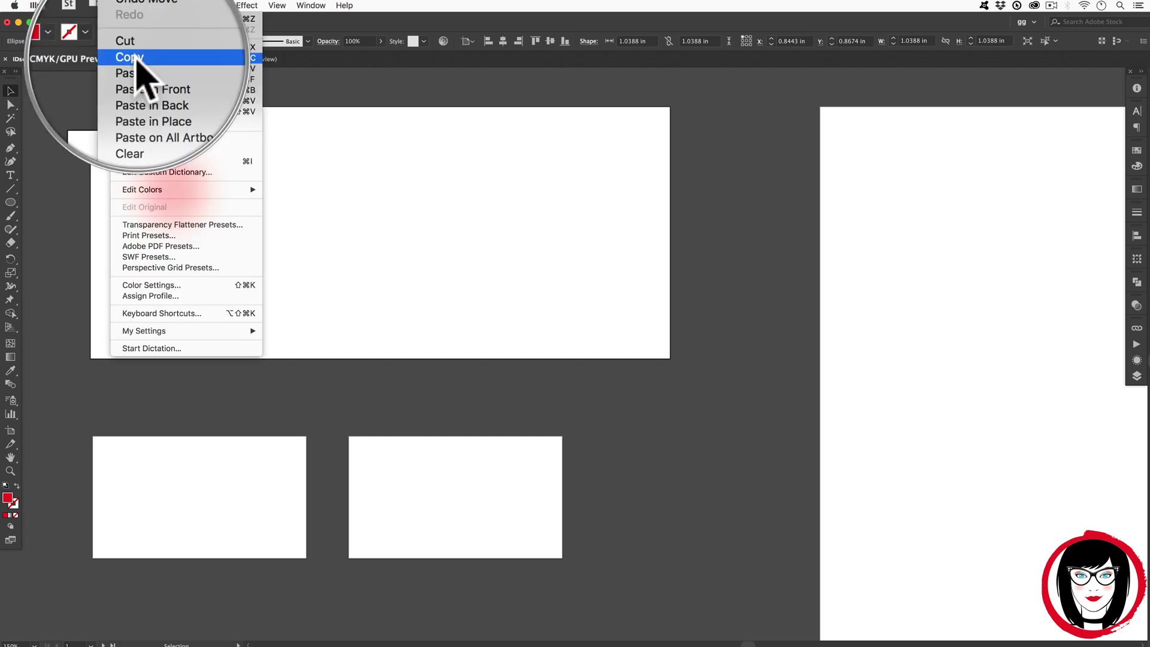
{"action": "left_click", "coordinate": [129, 58]}
{"action": "key", "text": "Delete"}
{"action": "left_click", "coordinate": [122, 5]}
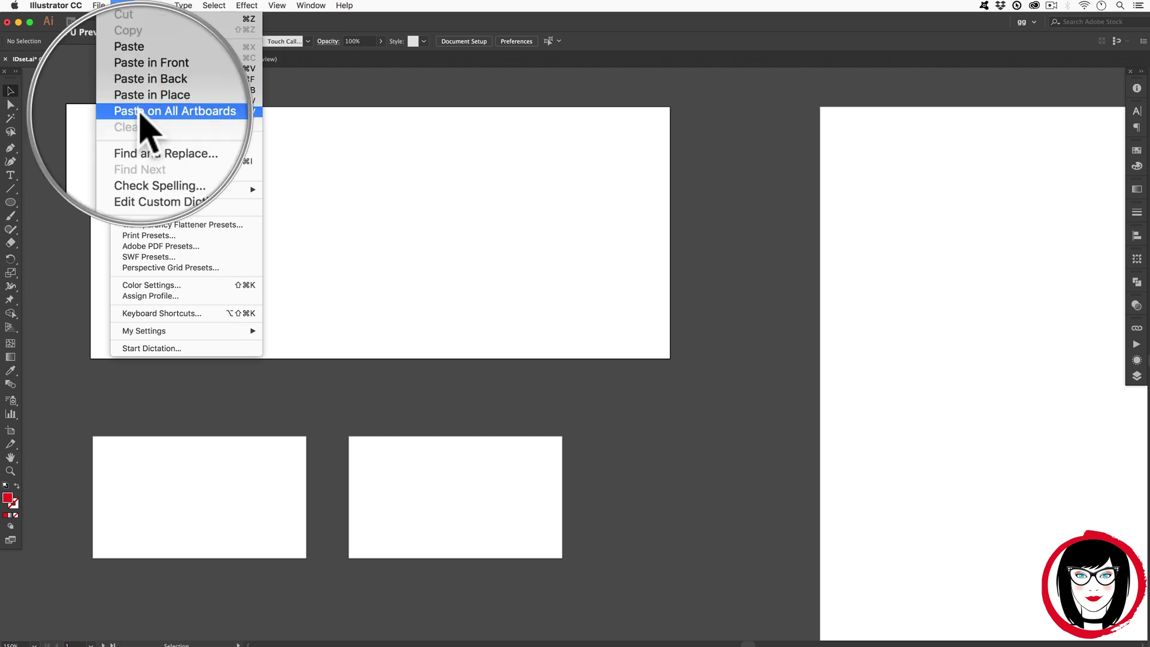
{"action": "left_click", "coordinate": [139, 110]}
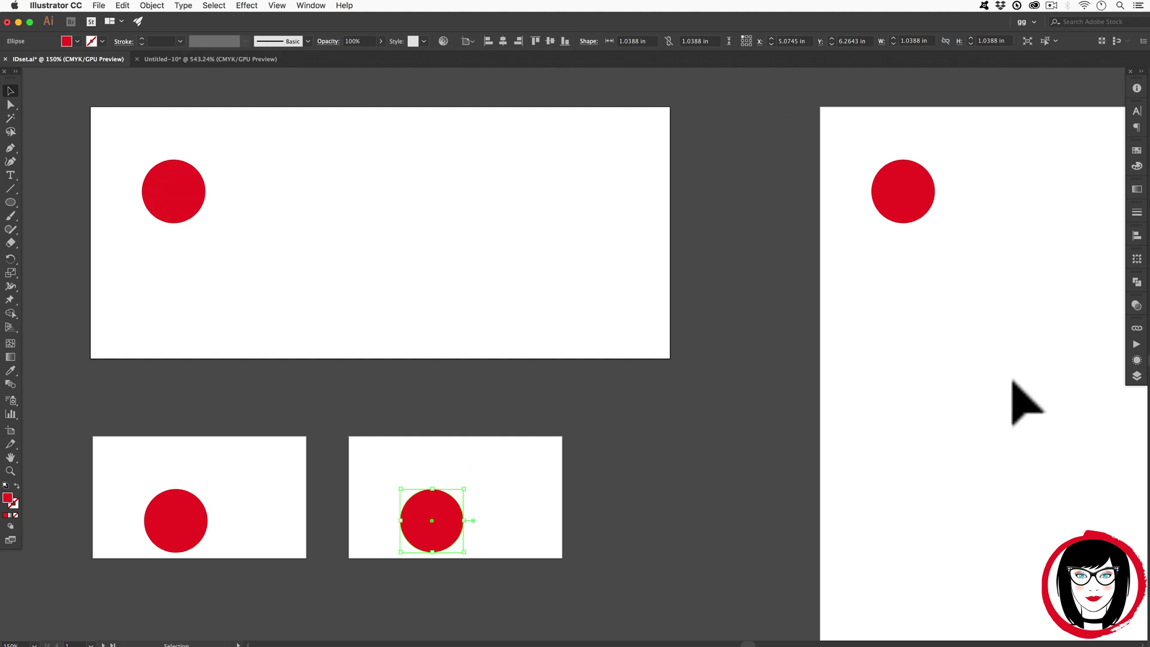
{"action": "left_click", "coordinate": [748, 493]}
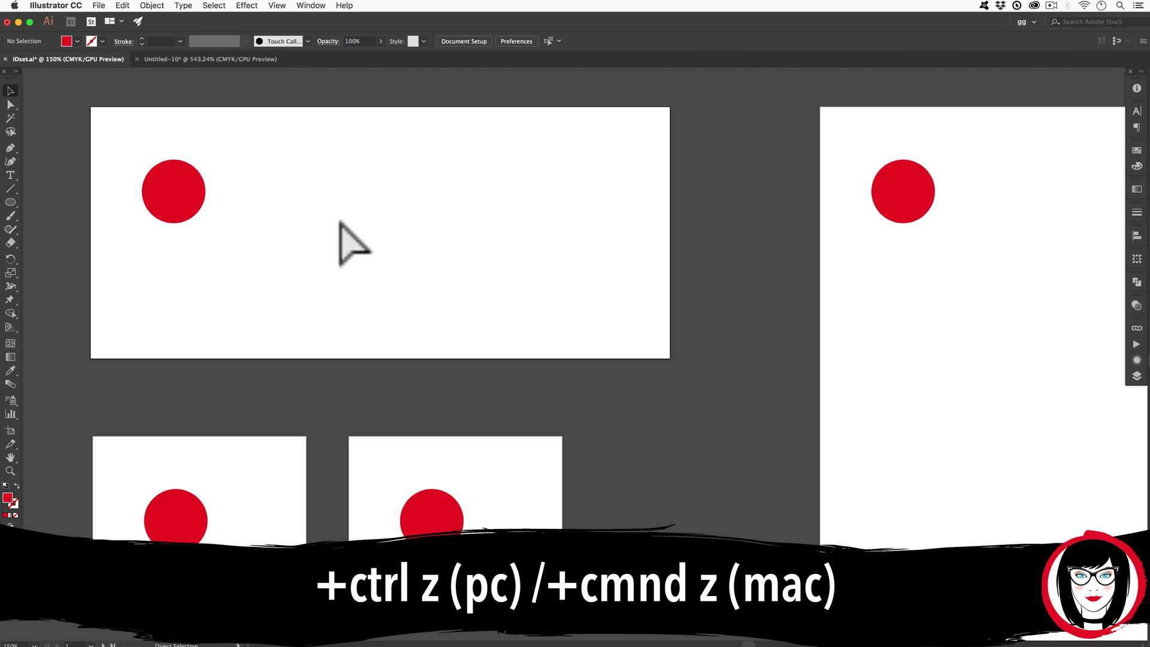
Undo the pasted circles, save IDset.ai, and close the Untitled-10 document
{"action": "key", "text": "super+z"}
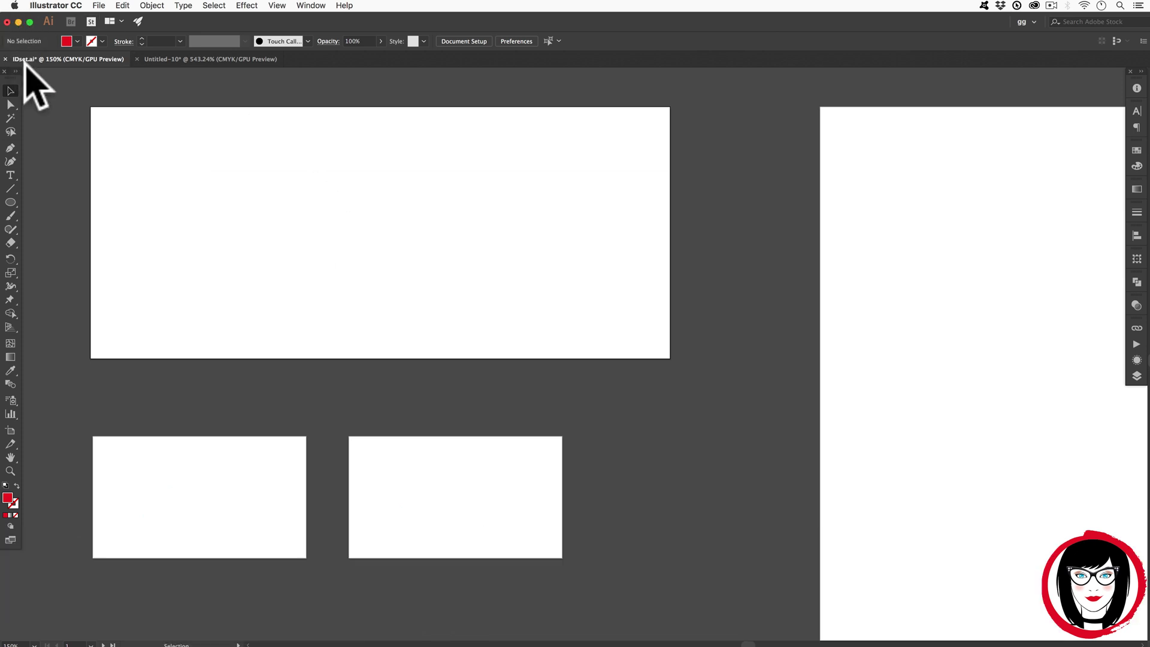
{"action": "key", "text": "super+s"}
{"action": "left_click", "coordinate": [137, 59]}
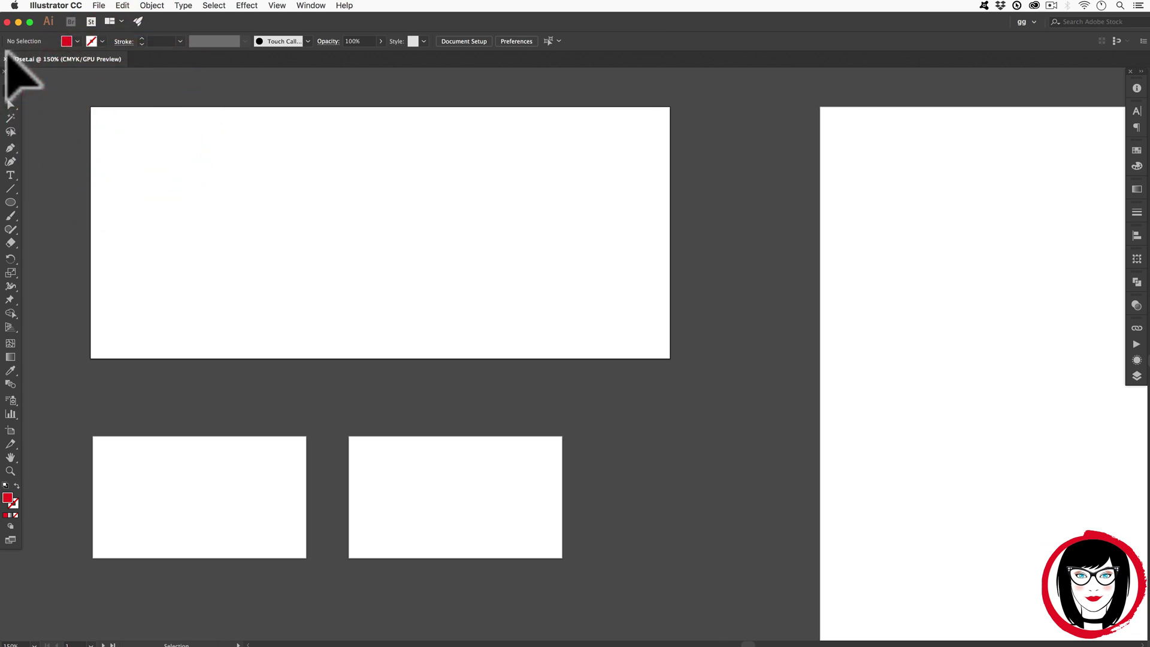
Zoom out and pan the canvas to bring all four artboards into view
{"action": "key", "text": "super+minus"}
{"action": "key", "text": "super+minus"}
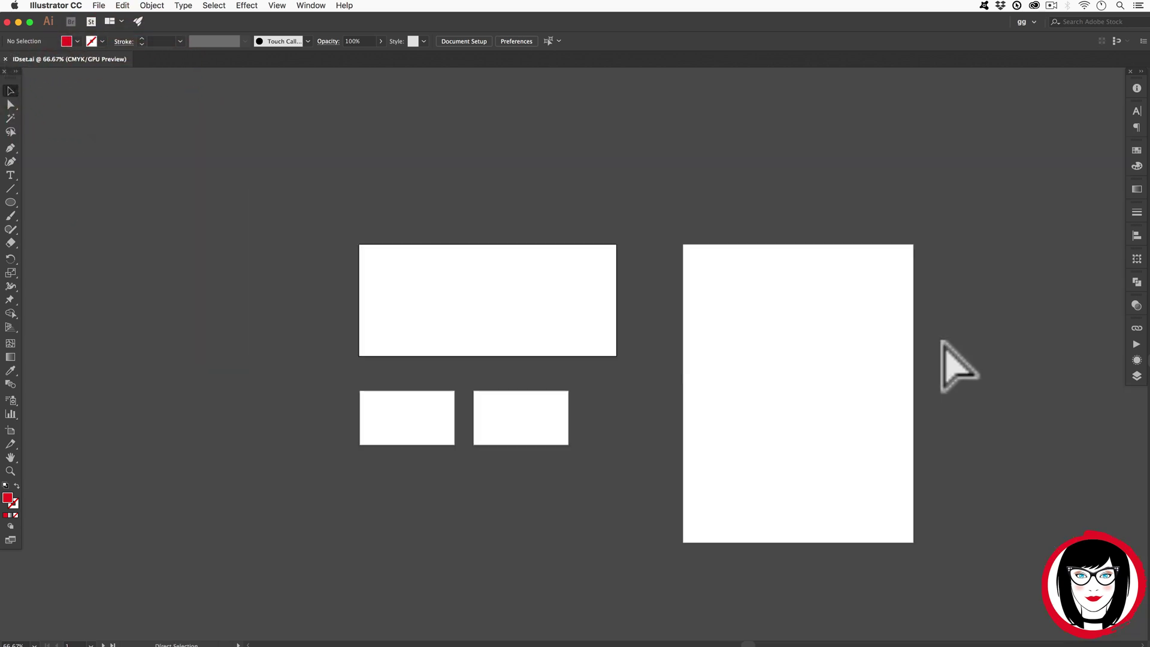
{"action": "key", "text": "h"}
{"action": "left_click_drag", "start_coordinate": [958, 351], "coordinate": [780, 357]}
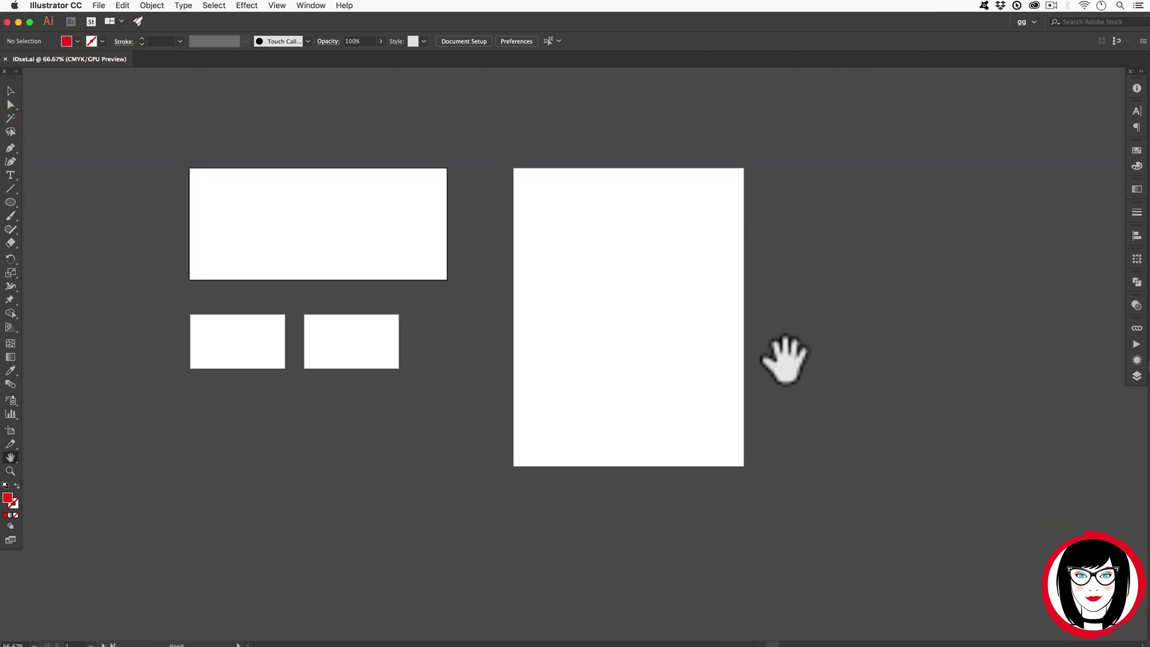